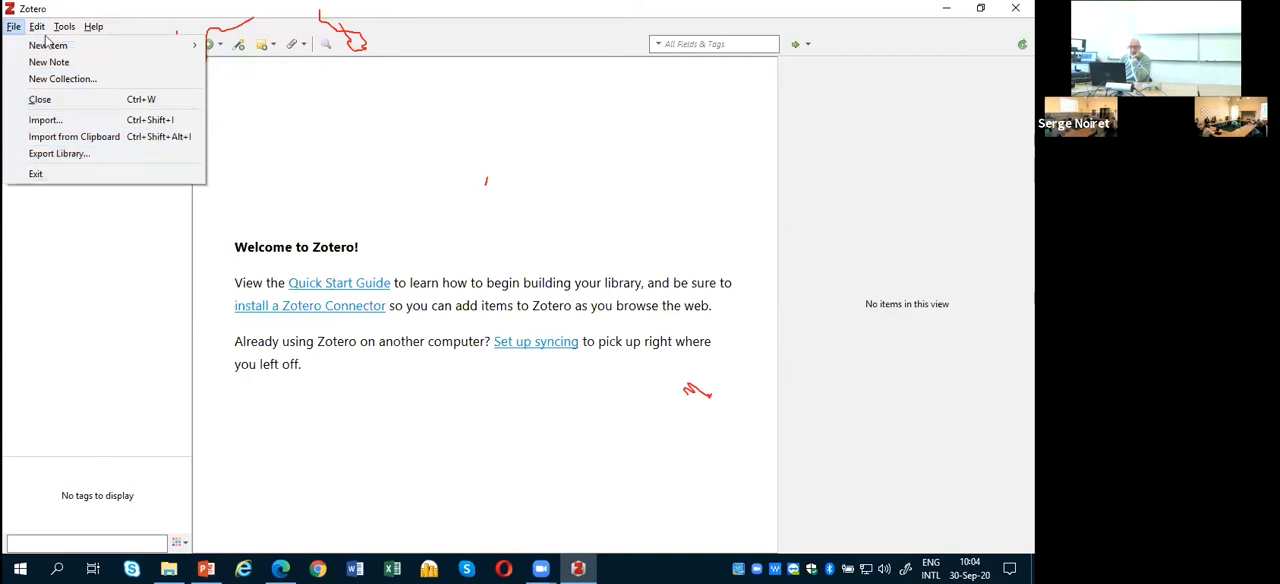
pyautogui.click(40, 28)
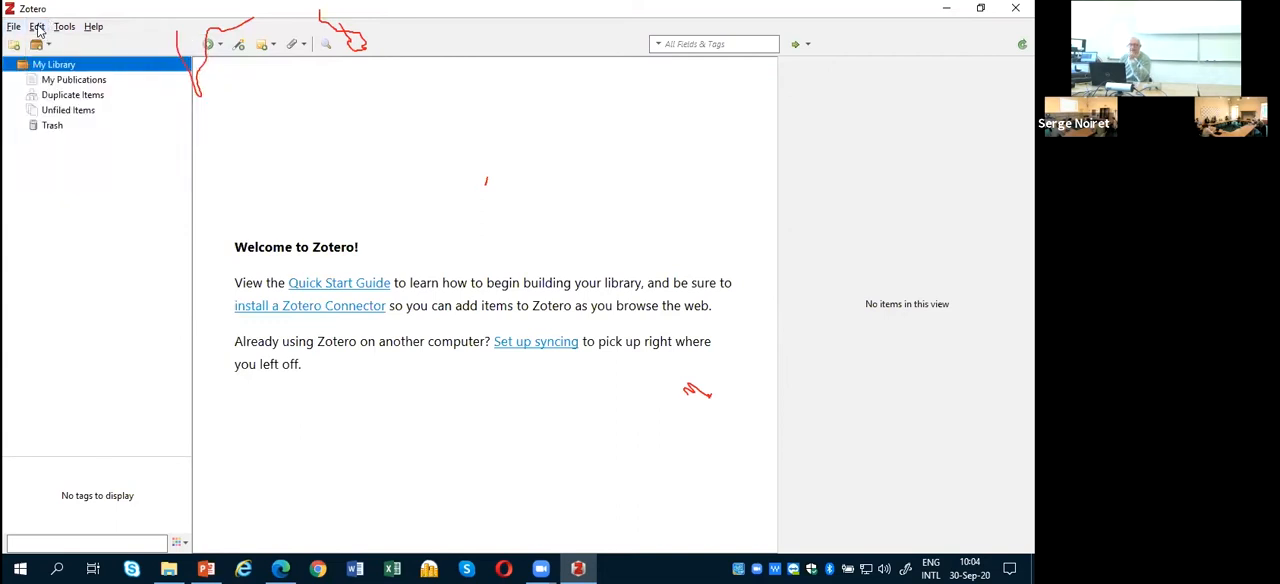
pyautogui.click(37, 28)
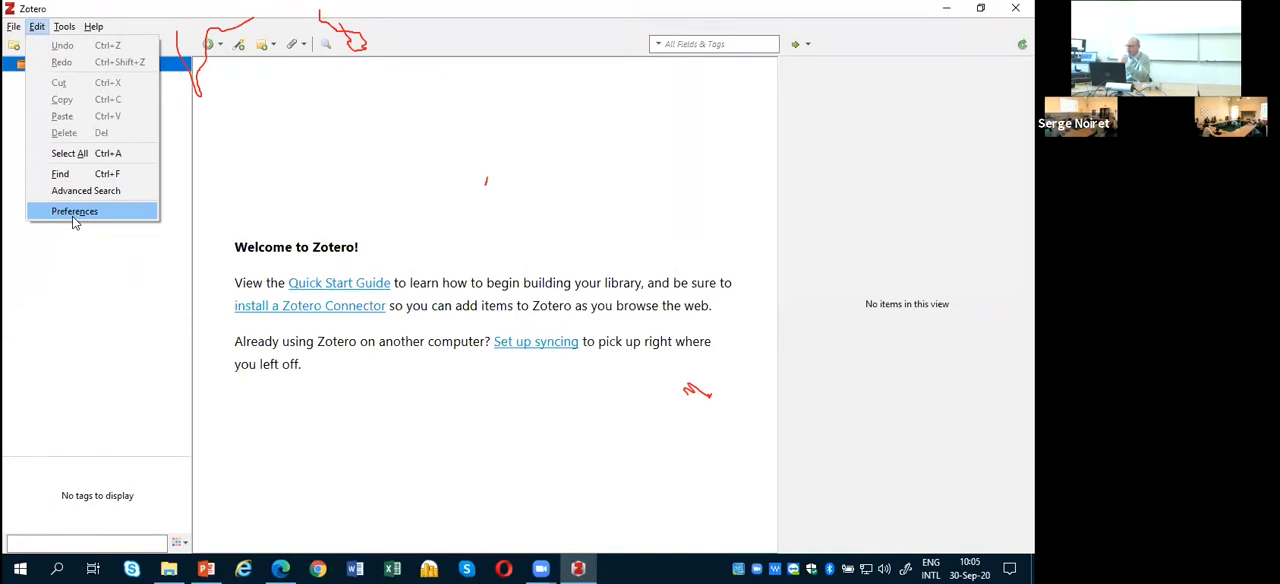
pyautogui.click(63, 28)
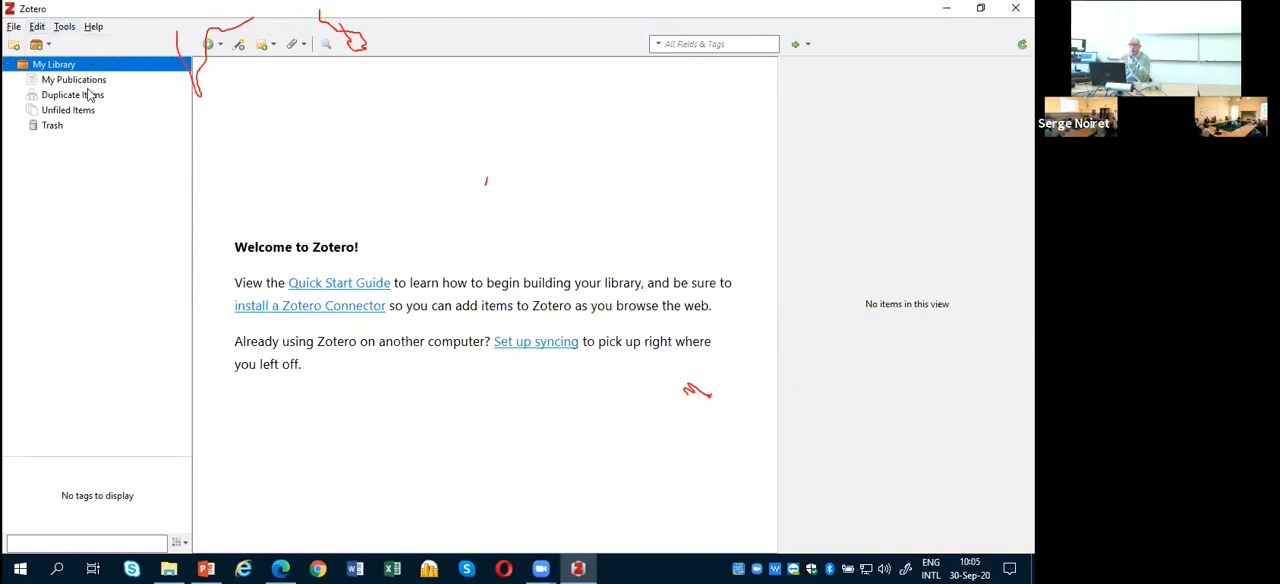
# Step: View the About Zotero version and credits information, and close it
pyautogui.click(92, 28)
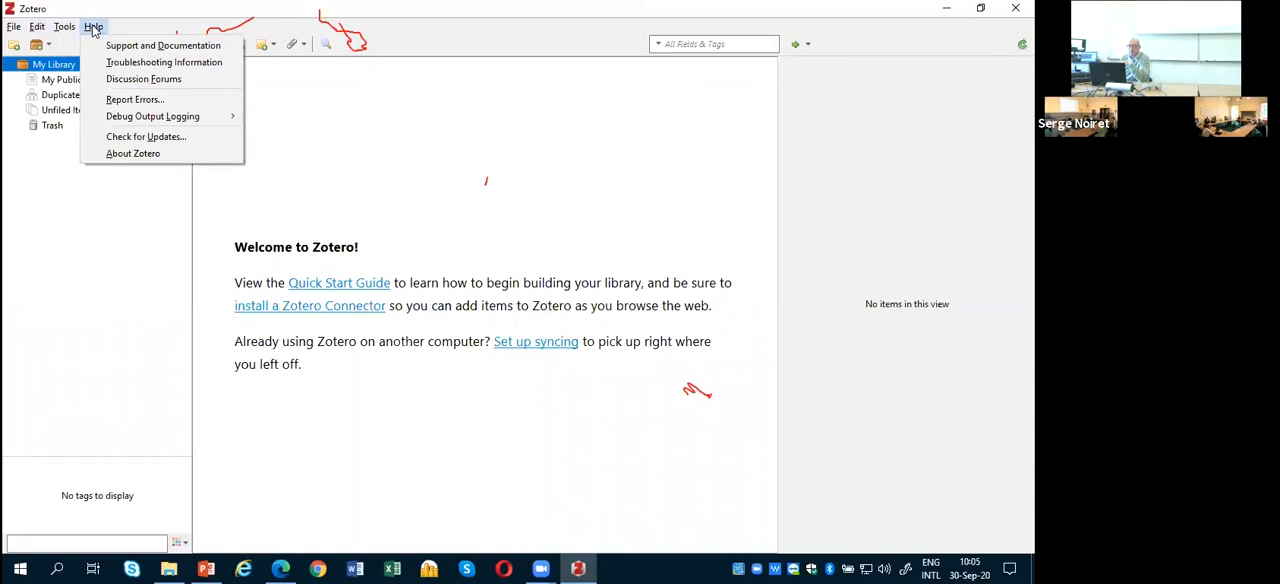
pyautogui.click(148, 158)
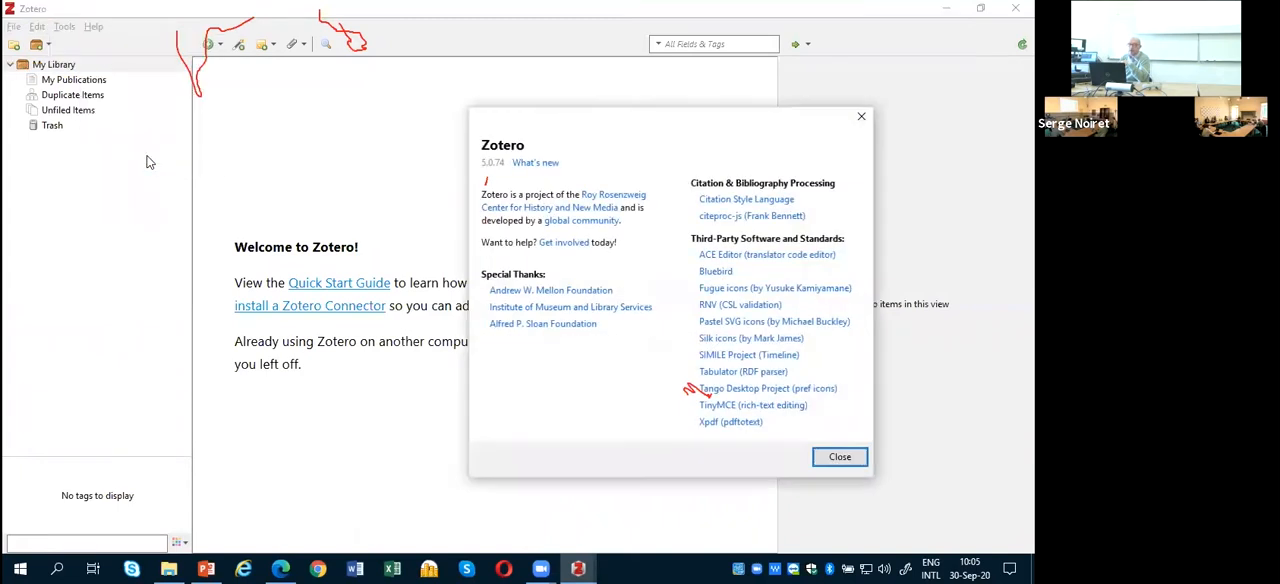
pyautogui.moveTo(771, 112); pyautogui.dragTo(610, 93)
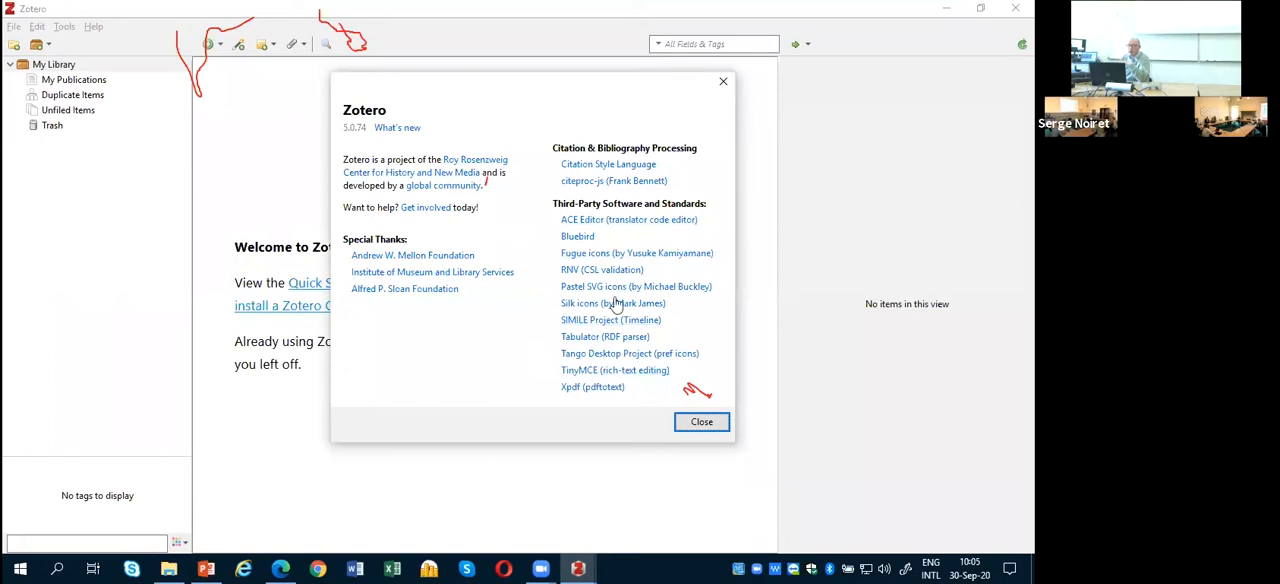
pyautogui.click(722, 84)
pyautogui.click(92, 27)
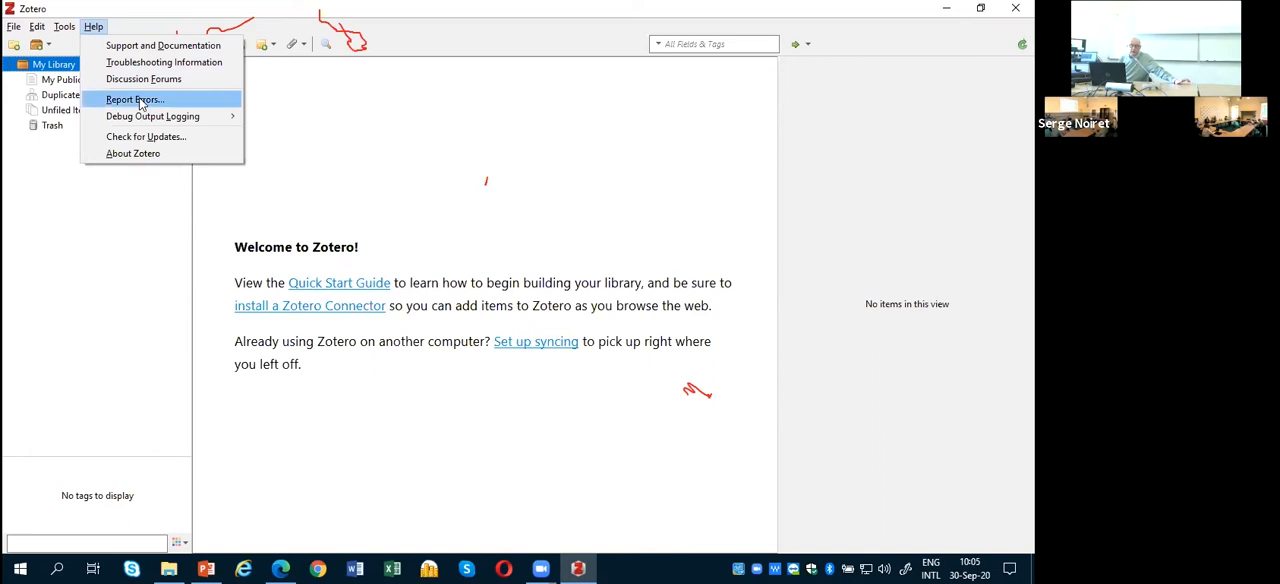
pyautogui.click(86, 265)
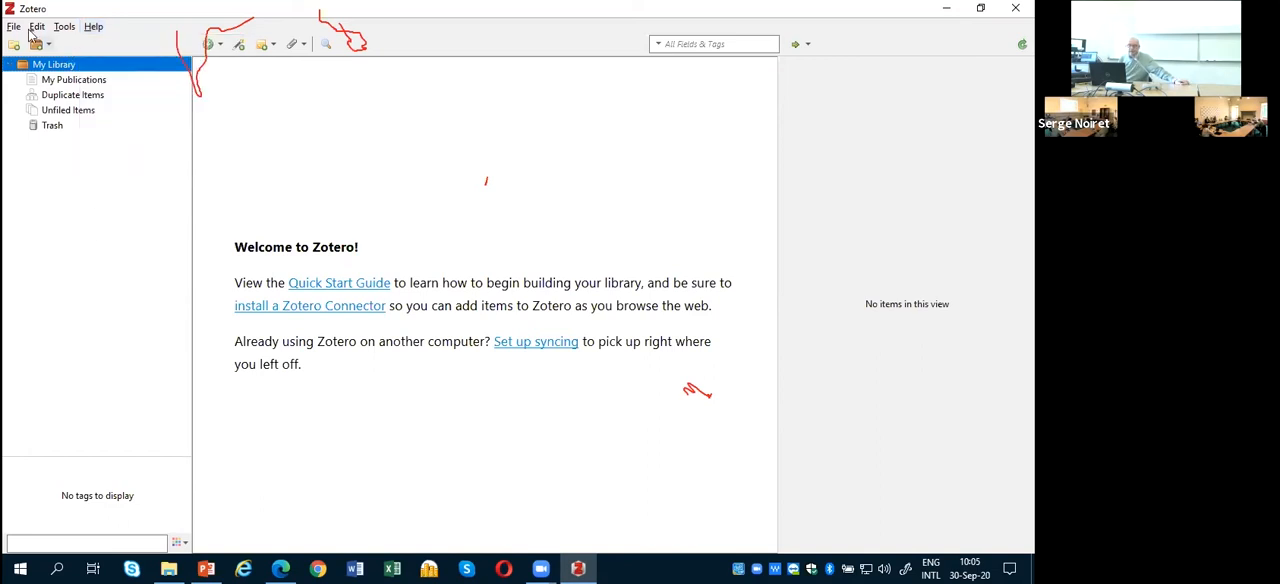
# Step: Open the Sync preferences and follow the Create Account link to the Zotero registration page
pyautogui.click(37, 28)
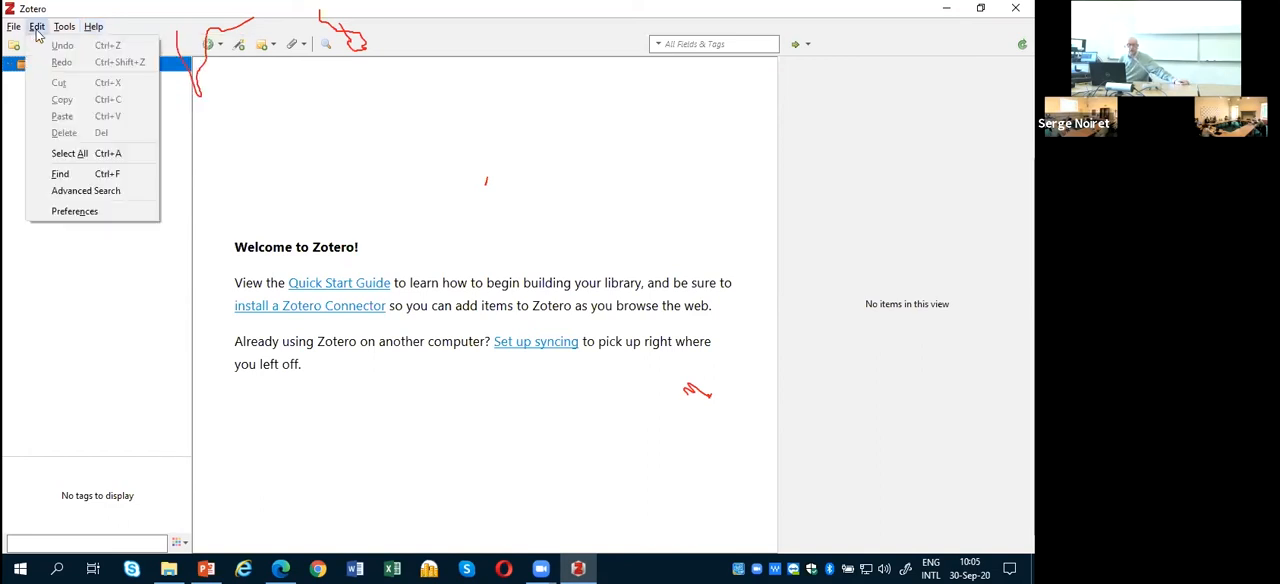
pyautogui.click(80, 218)
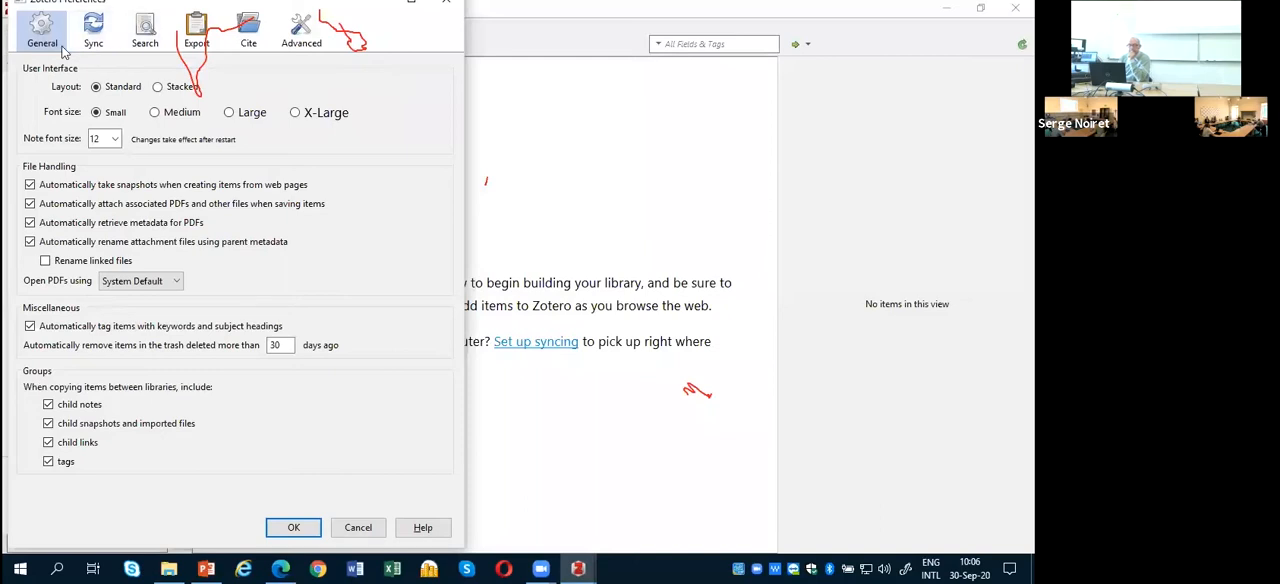
pyautogui.click(94, 33)
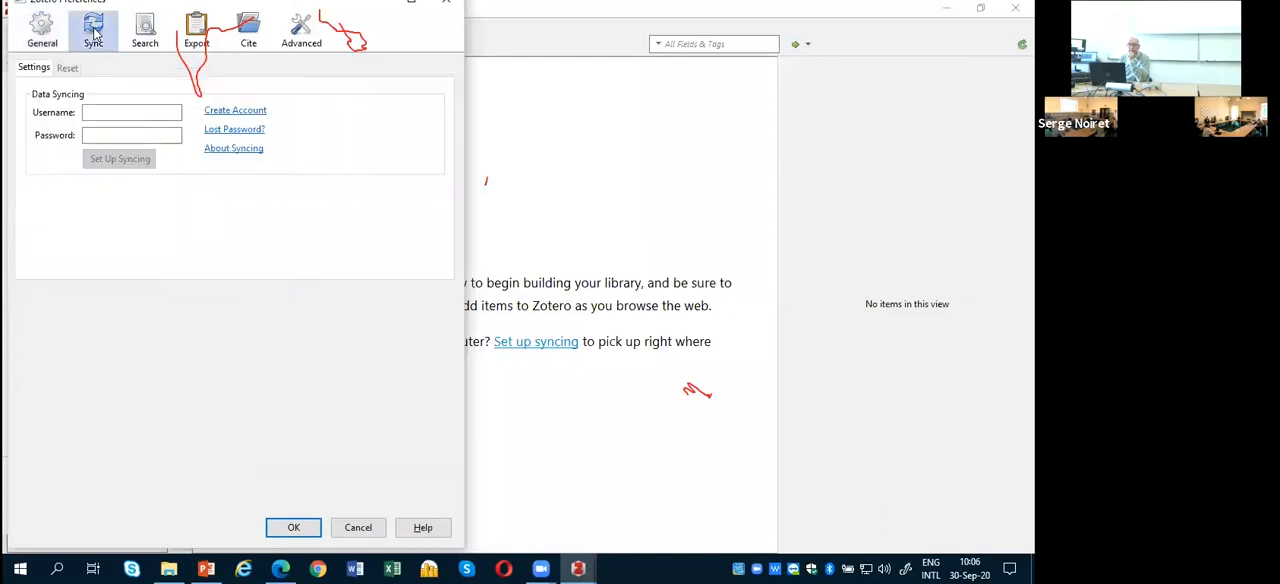
pyautogui.click(95, 116)
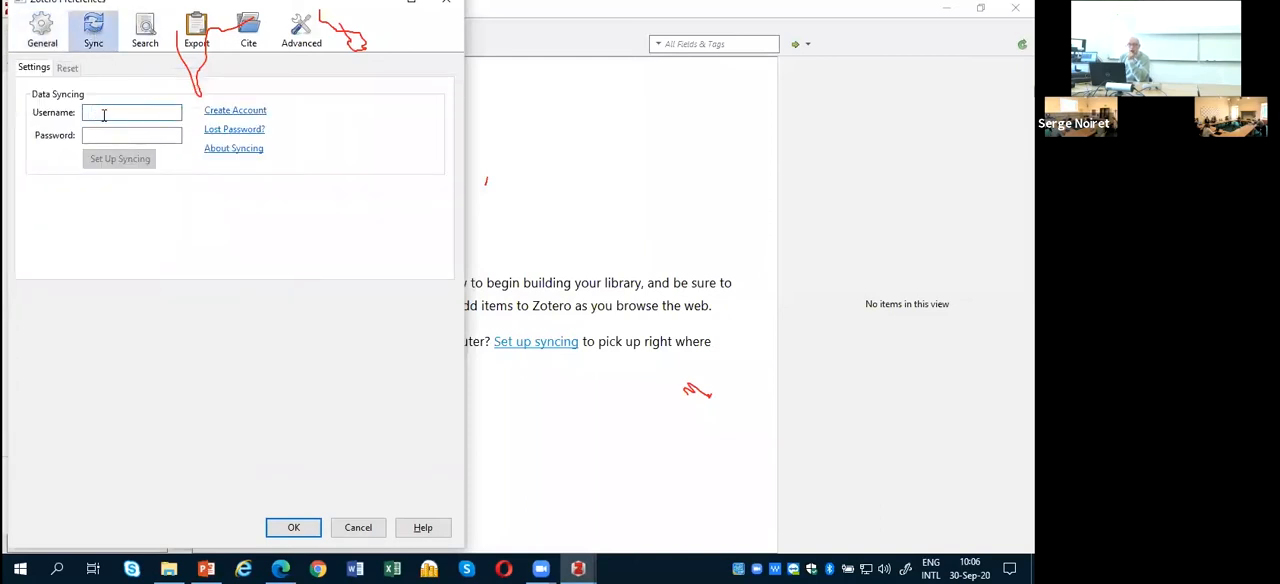
pyautogui.click(250, 117)
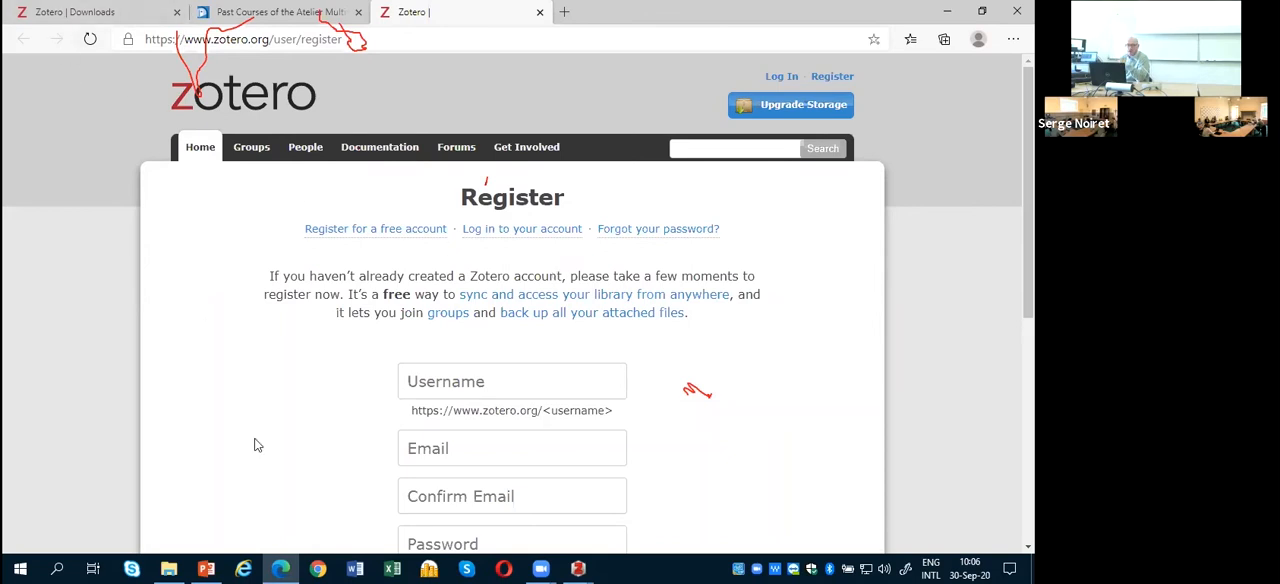
# Step: Return from the browser to Zotero and reopen the preferences at the data syncing username and password fields
pyautogui.click(583, 567)
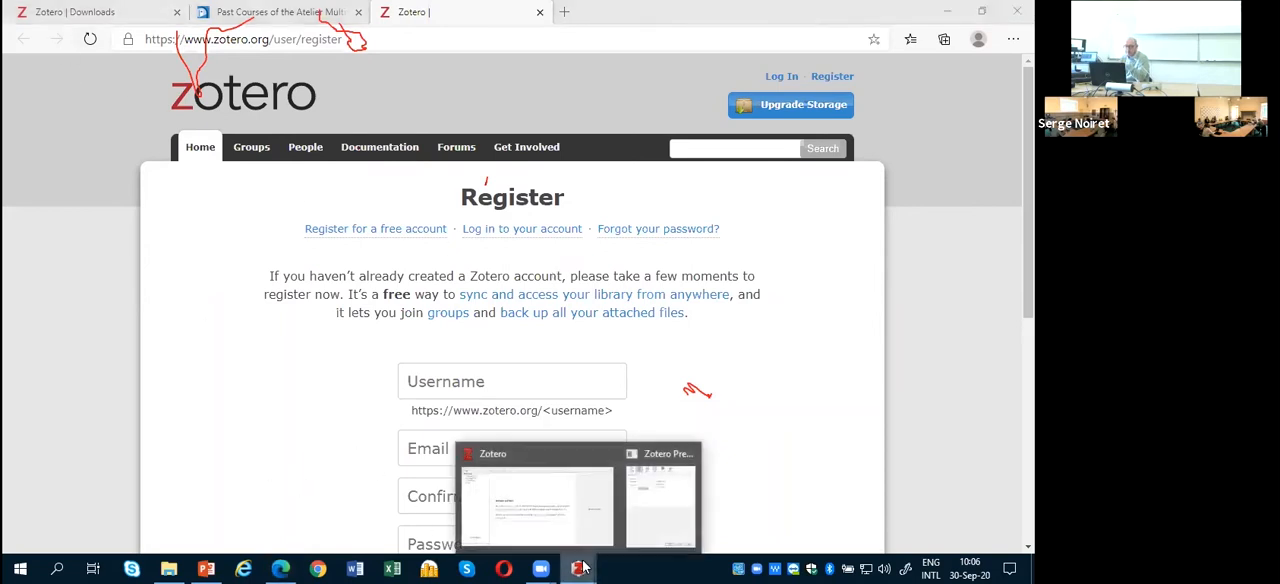
pyautogui.click(526, 500)
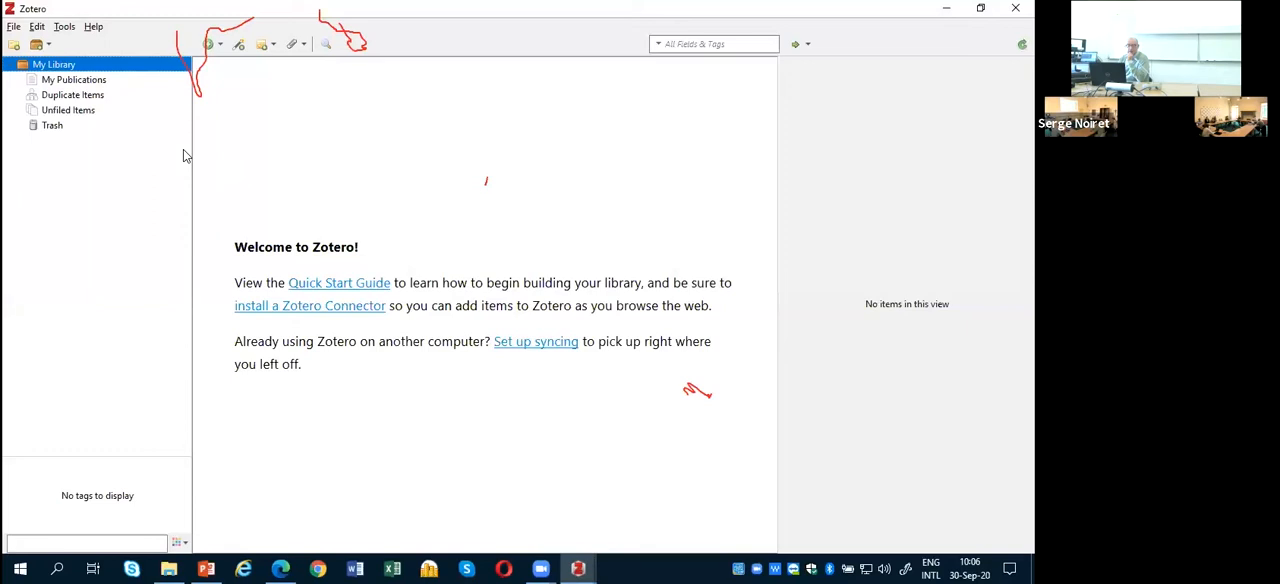
pyautogui.click(37, 26)
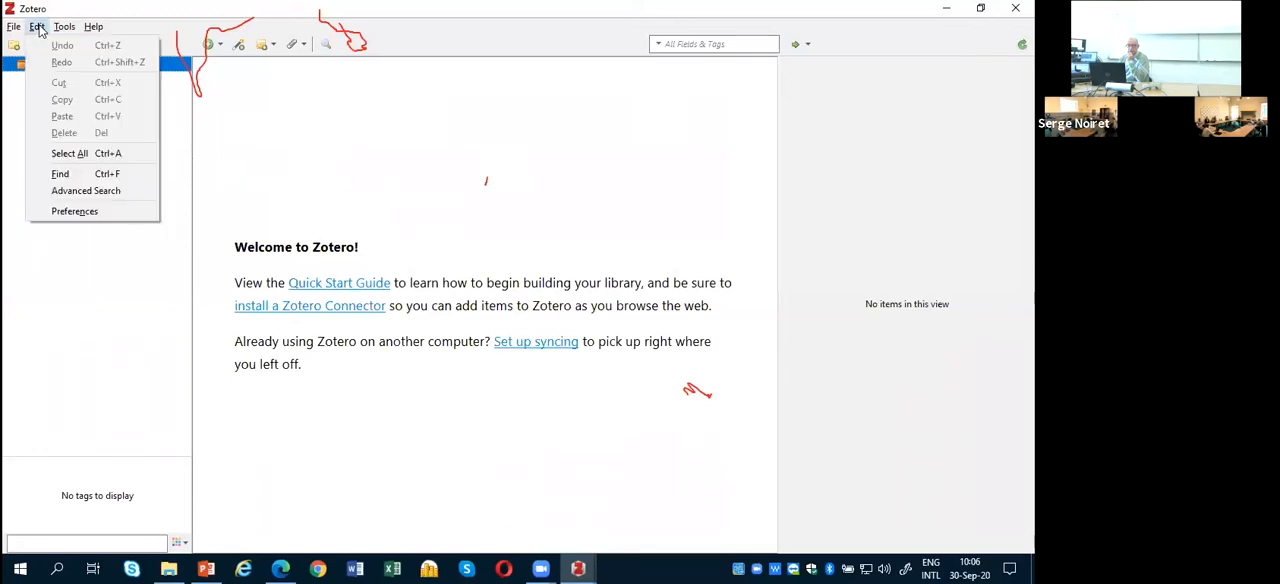
pyautogui.click(72, 211)
pyautogui.click(96, 112)
pyautogui.click(95, 135)
pyautogui.click(99, 111)
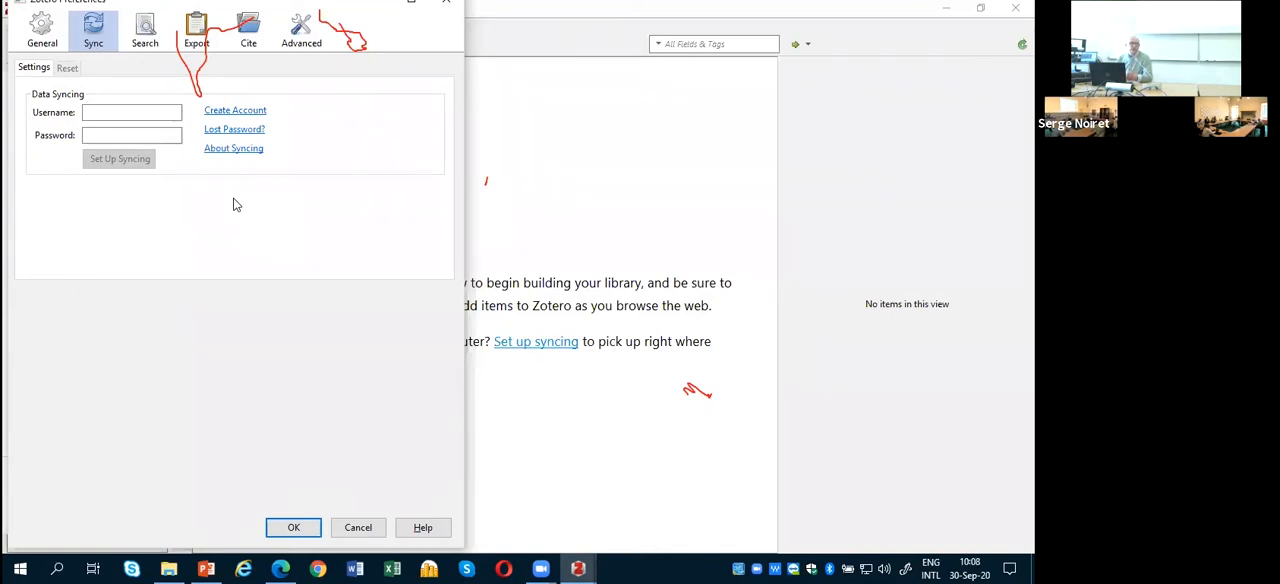
# Step: Examine the General preferences, including the file handling options for retrieving PDF metadata and attaching associated PDFs
pyautogui.click(38, 34)
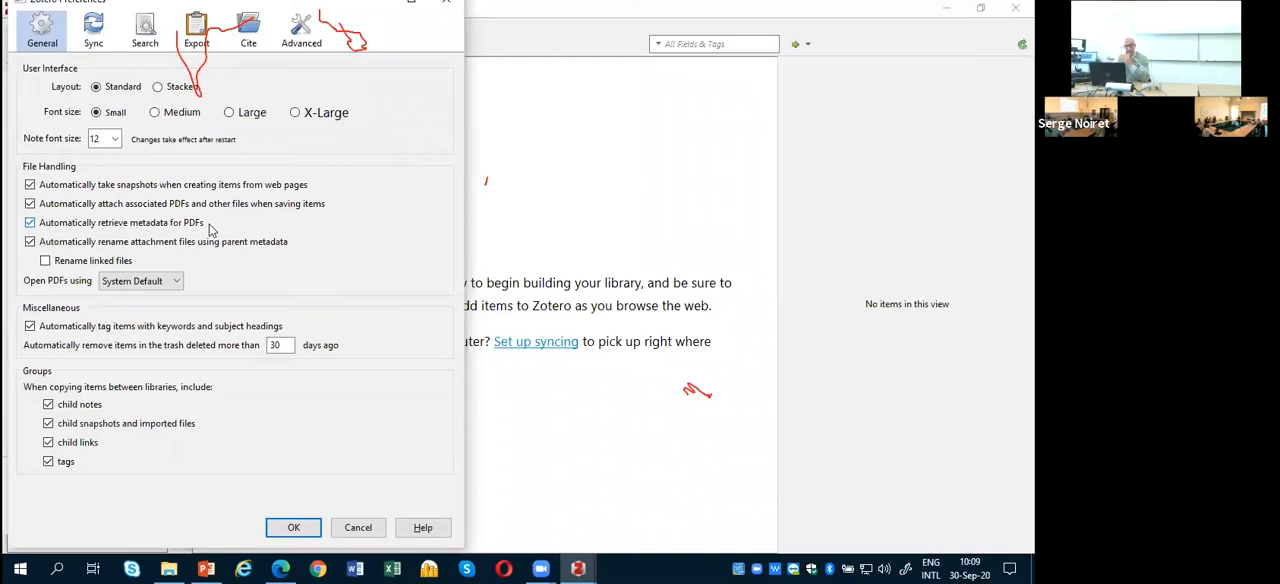
pyautogui.click(30, 223)
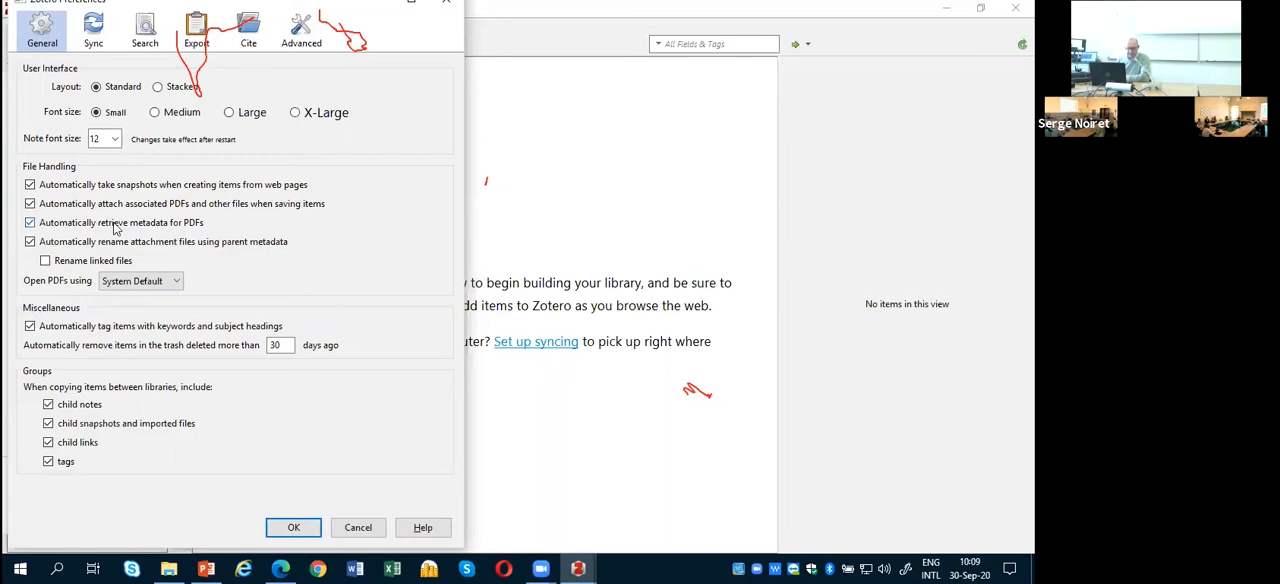
pyautogui.click(30, 205)
pyautogui.click(31, 205)
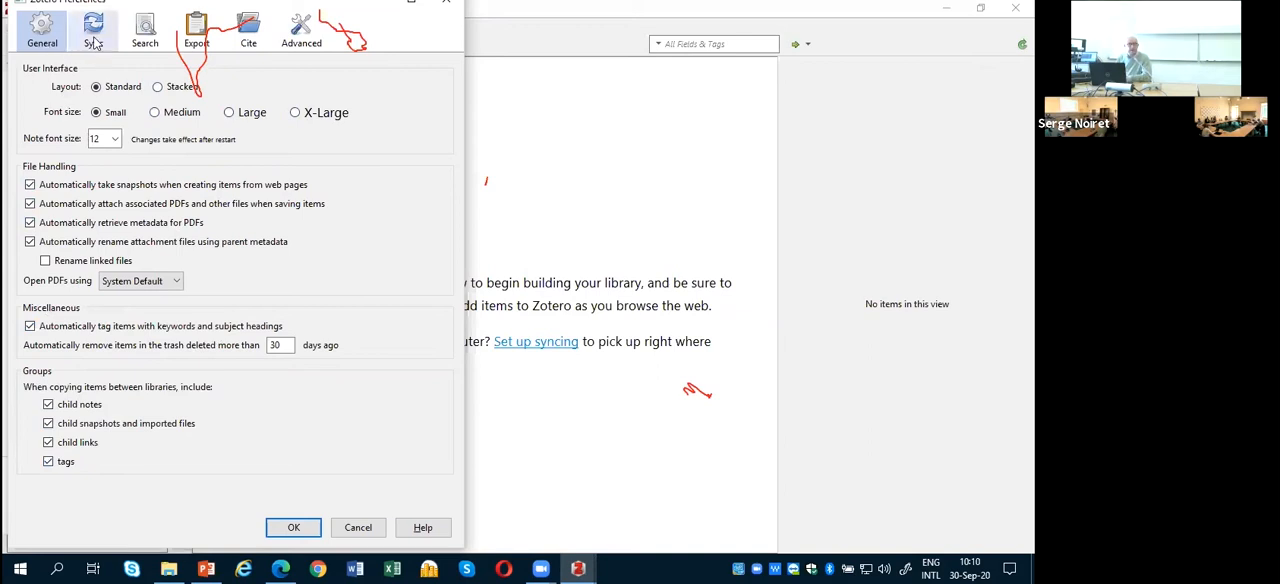
# Step: Review the Search indexing preferences and the default formats available for Quick Copy in the Export preferences
pyautogui.click(146, 42)
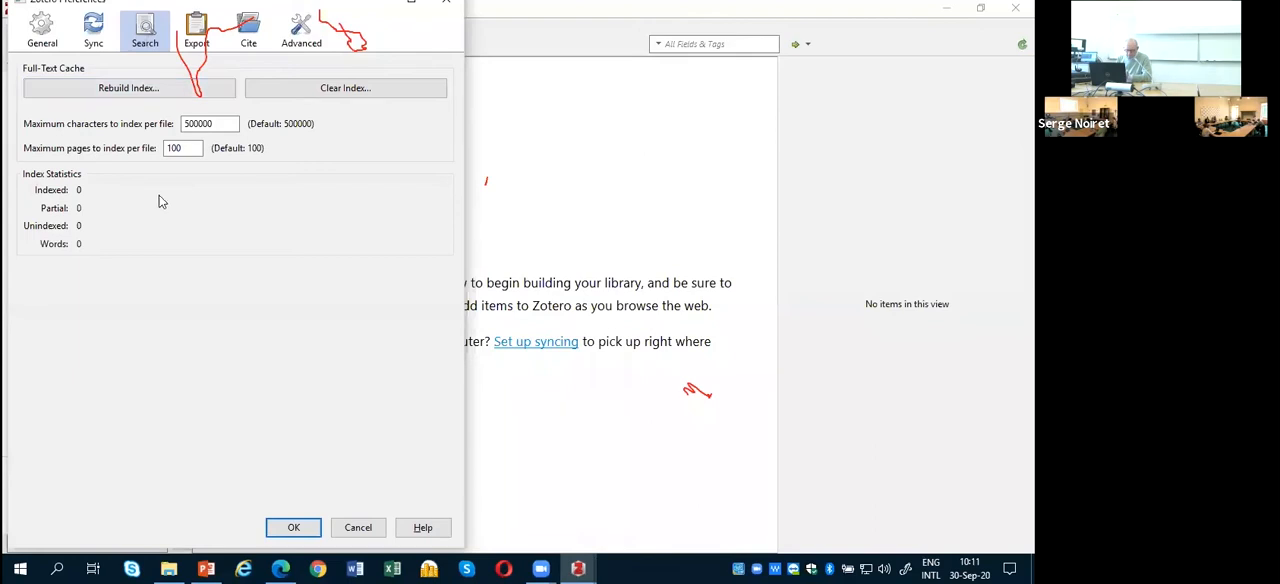
pyautogui.click(199, 35)
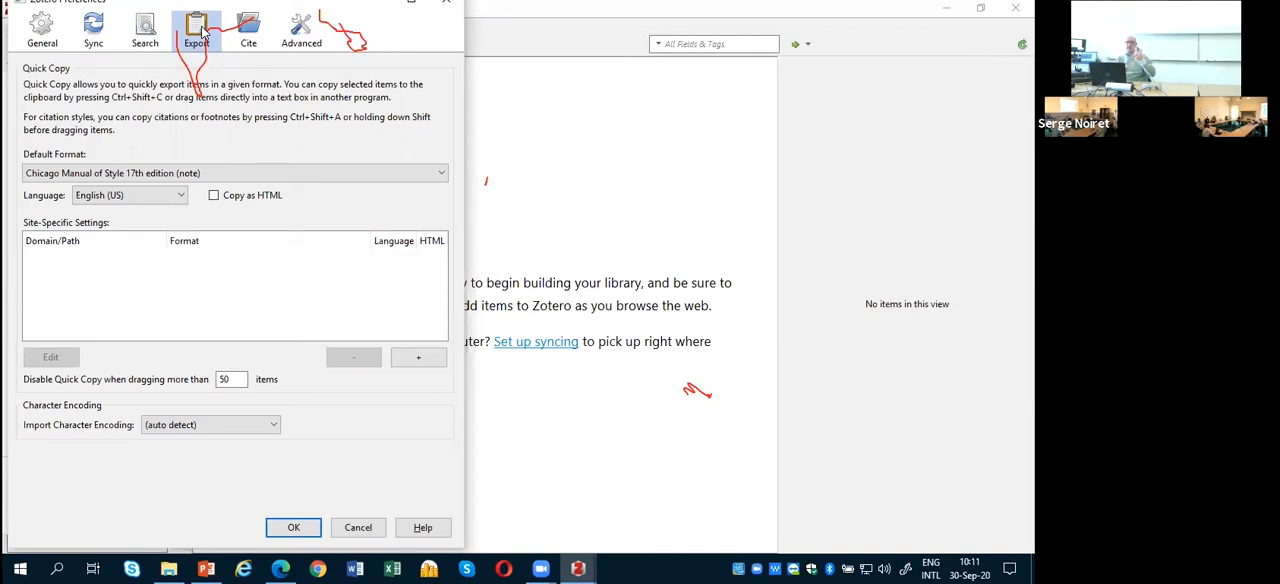
pyautogui.click(75, 178)
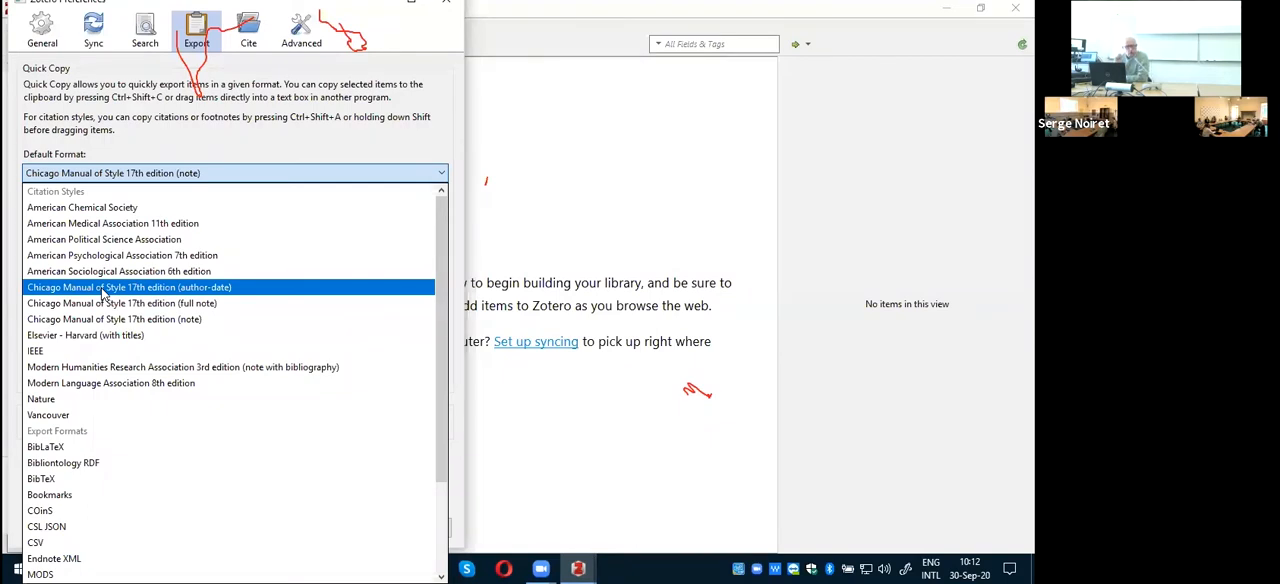
pyautogui.click(306, 174)
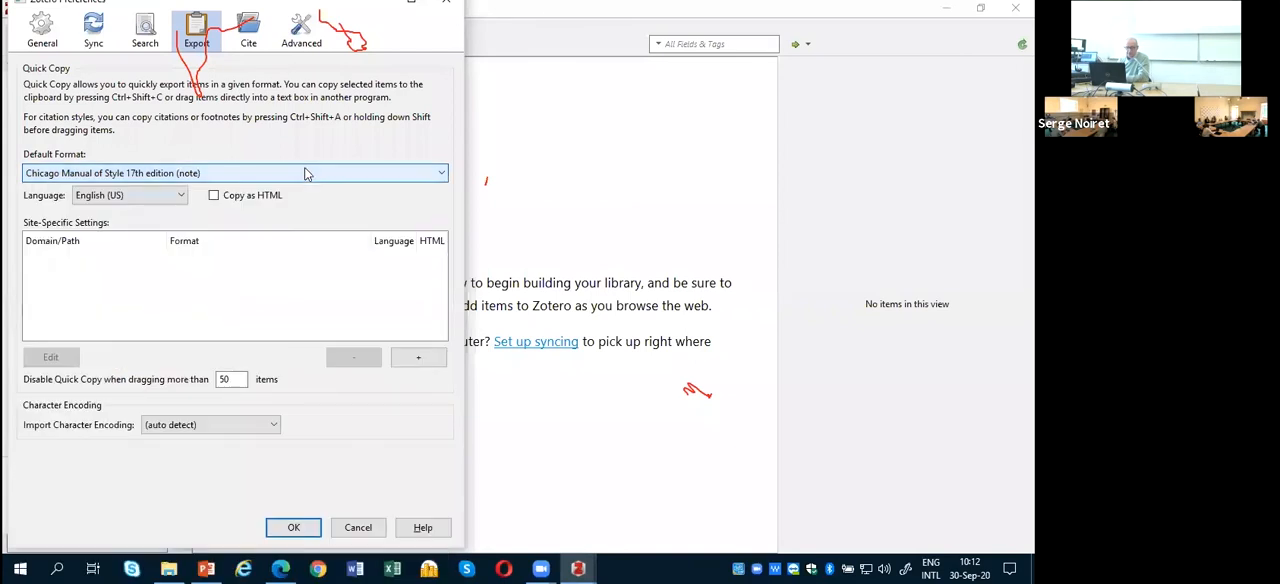
# Step: Review the citation styles and the word processor add-in options in the Cite preferences
pyautogui.click(250, 40)
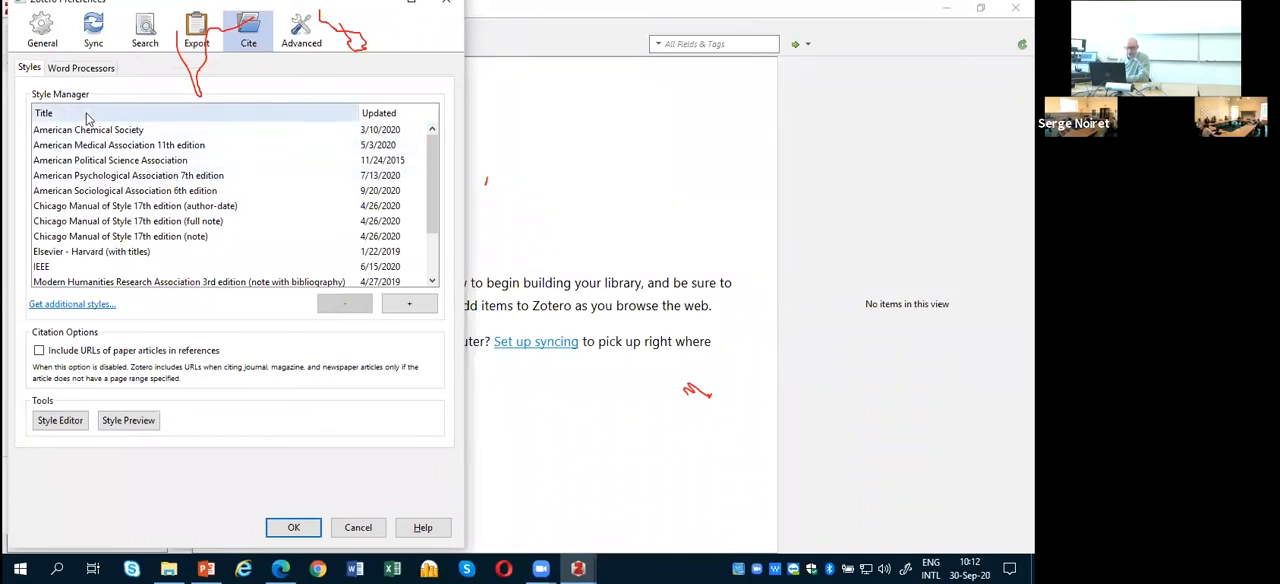
pyautogui.click(88, 70)
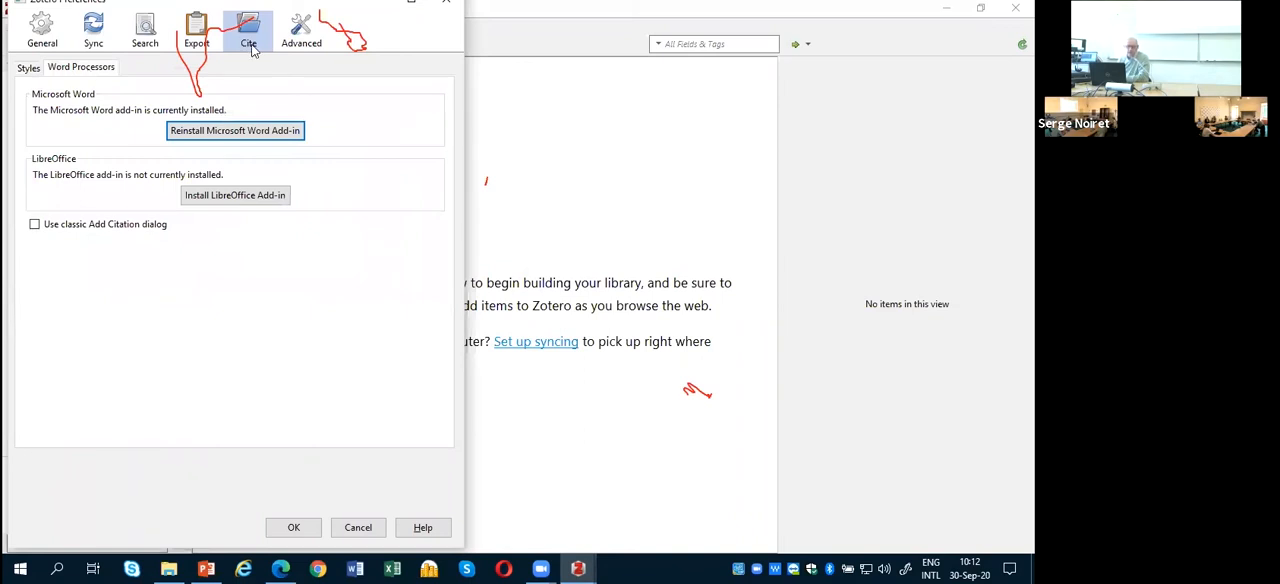
pyautogui.click(30, 68)
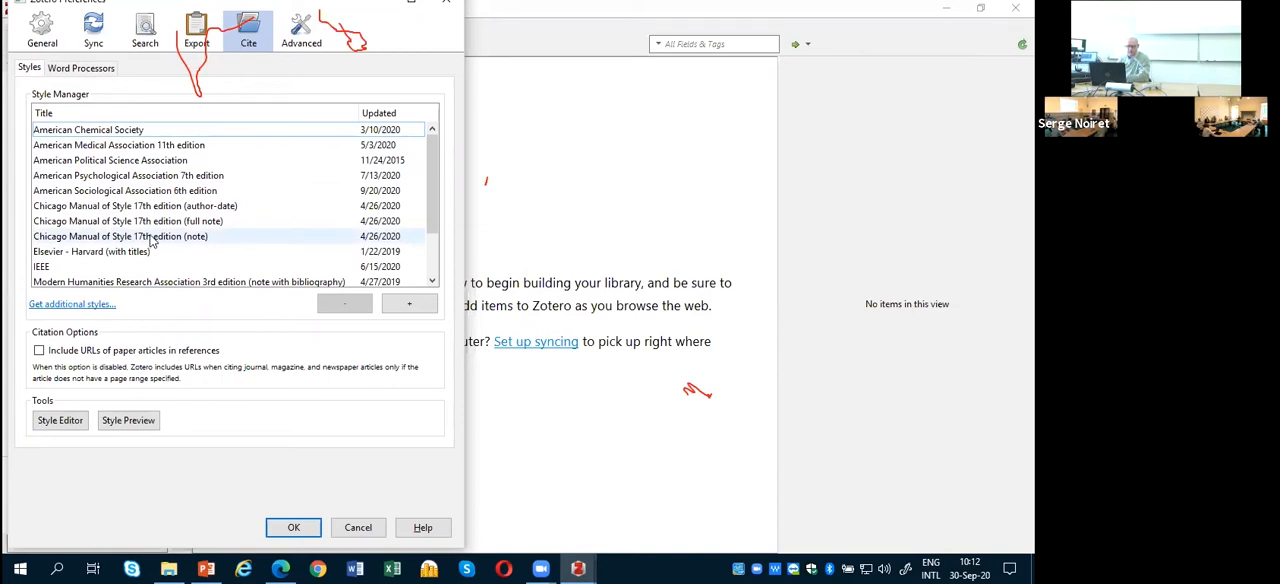
# Step: Reinstall the Microsoft Word add-in from the word processor settings and dismiss the installation message
pyautogui.click(74, 72)
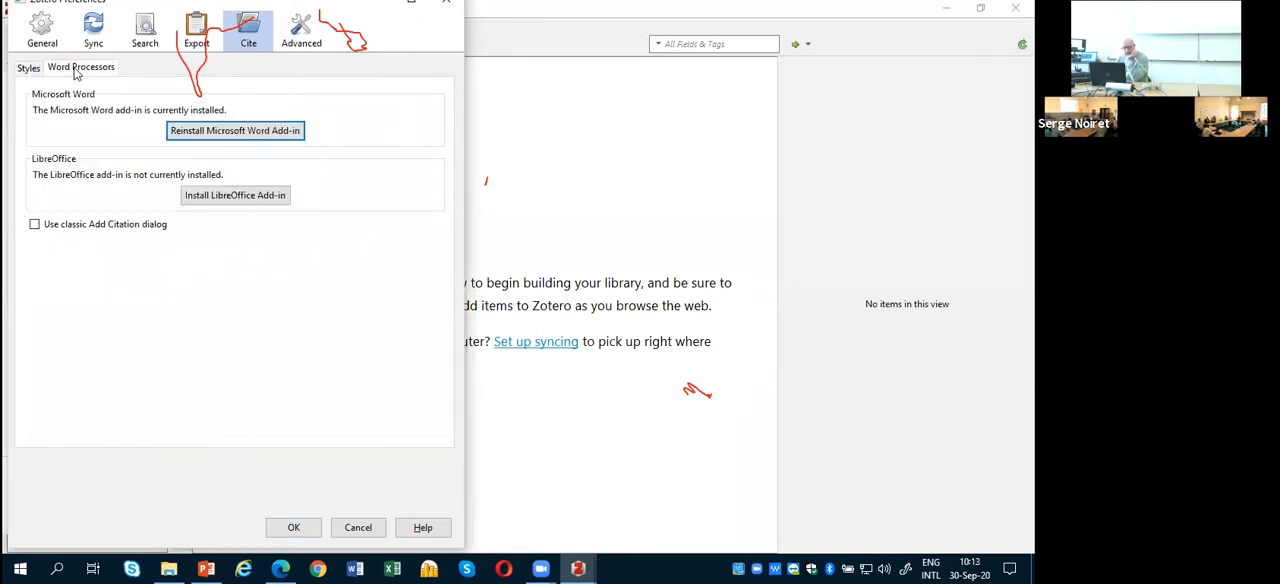
pyautogui.click(245, 136)
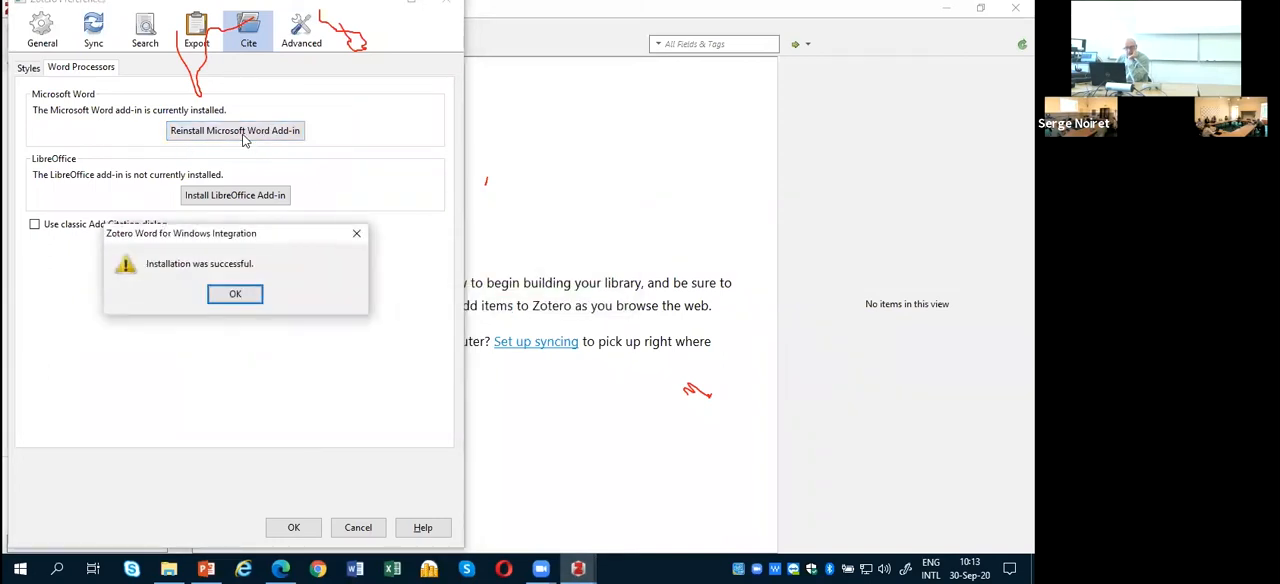
pyautogui.click(235, 293)
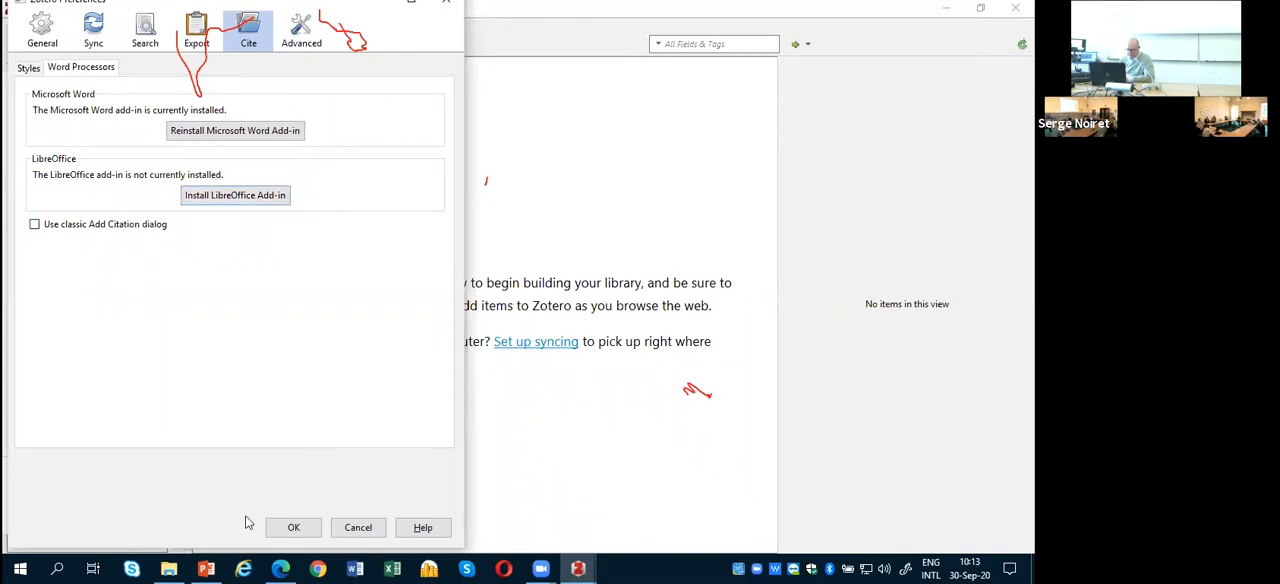
# Step: Look through the installed applications for Microsoft Word, including the Microsoft Office 2013 and Microsoft Office 2016 Tools folders
pyautogui.click(22, 568)
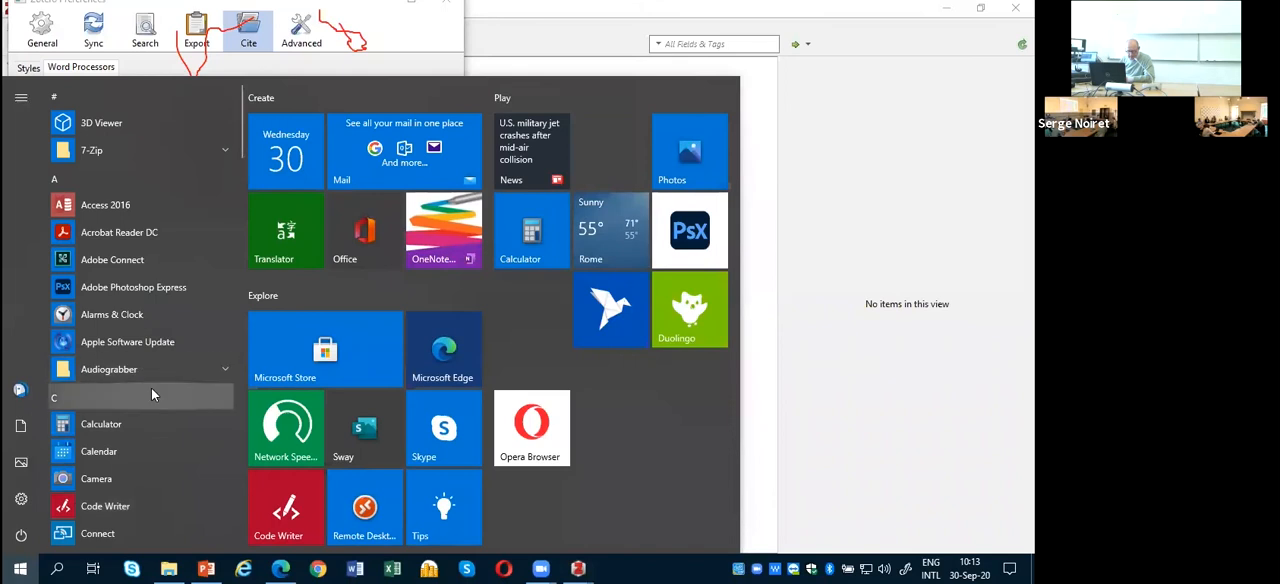
pyautogui.scroll(-1, 150, 385)
pyautogui.scroll(-8, 150, 385)
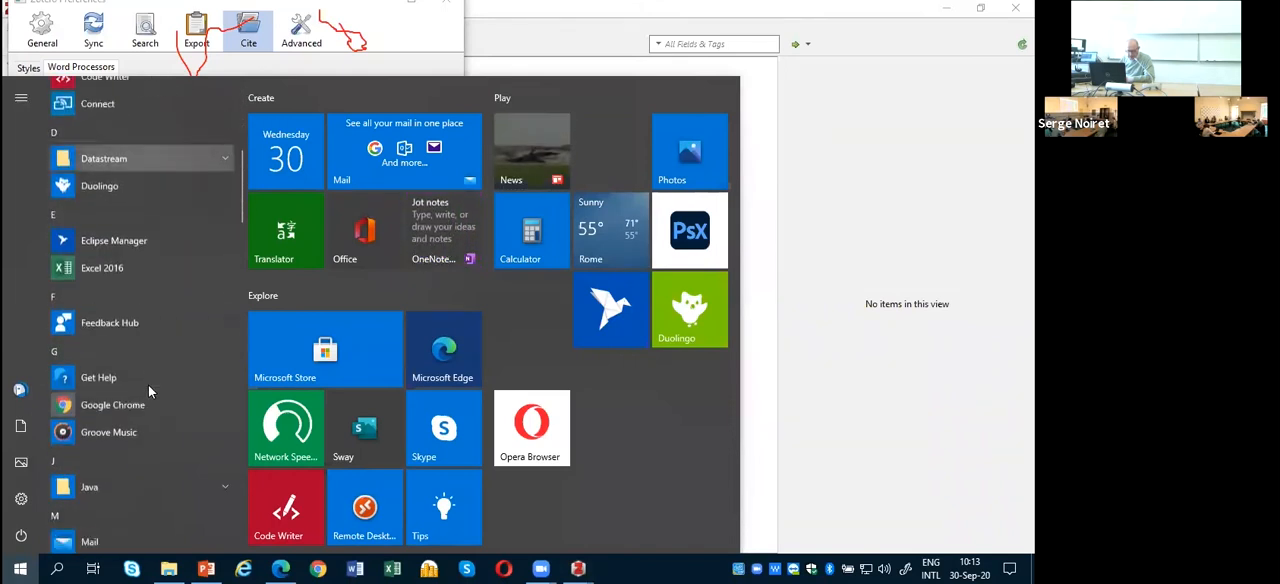
pyautogui.scroll(-4, 148, 393)
pyautogui.scroll(2, 148, 393)
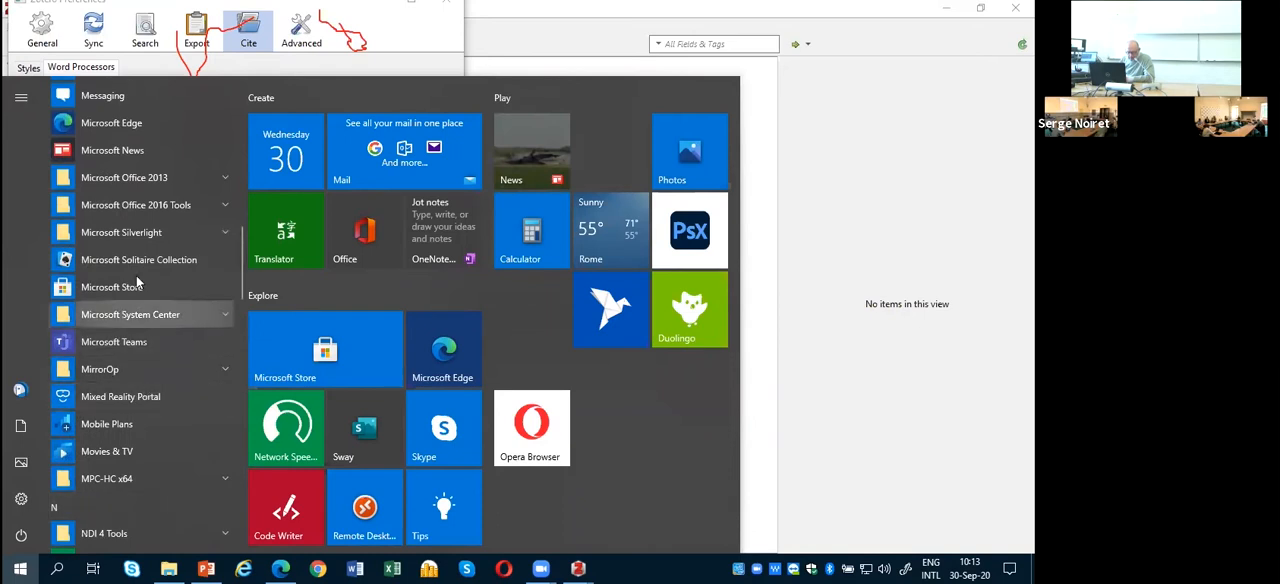
pyautogui.click(145, 186)
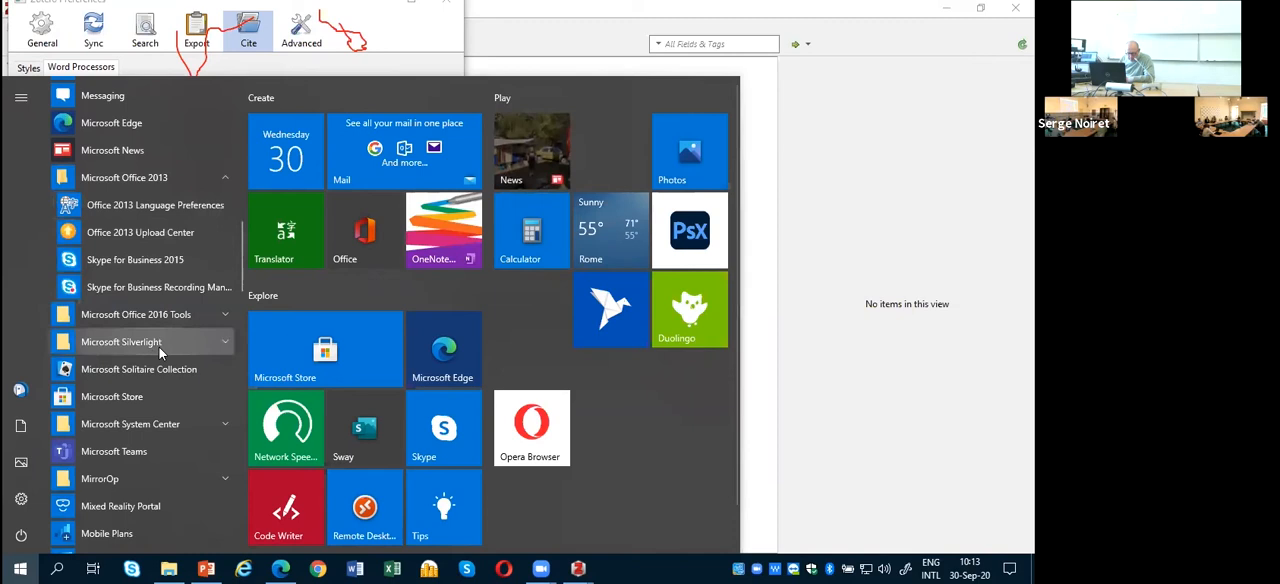
pyautogui.scroll(-1, 146, 386)
pyautogui.scroll(-1, 146, 386)
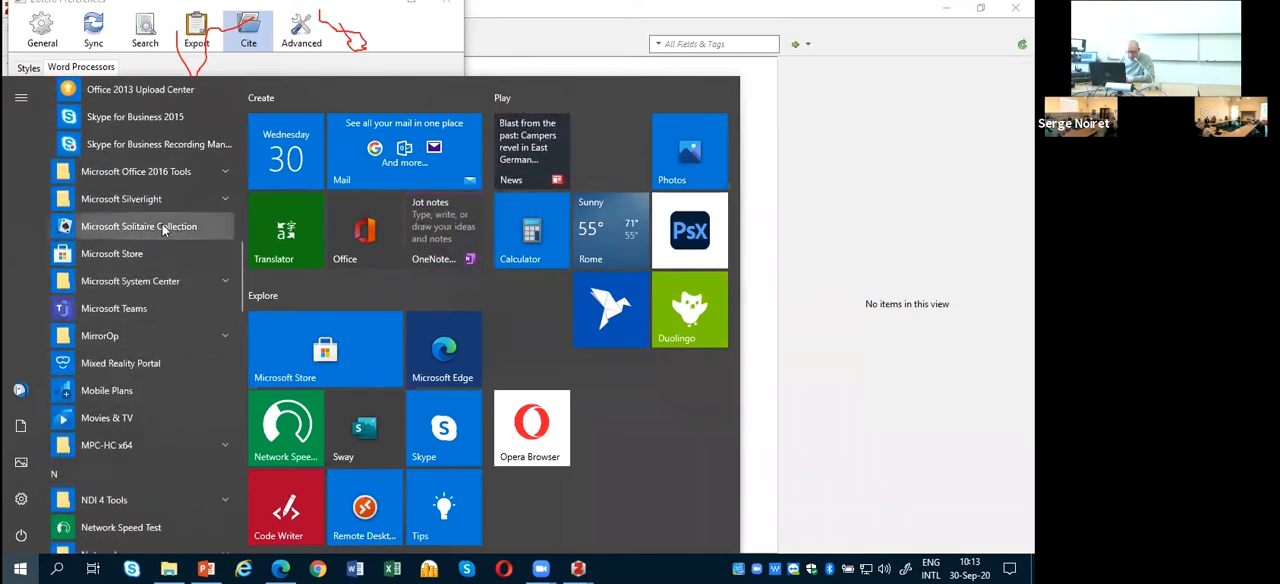
pyautogui.click(170, 175)
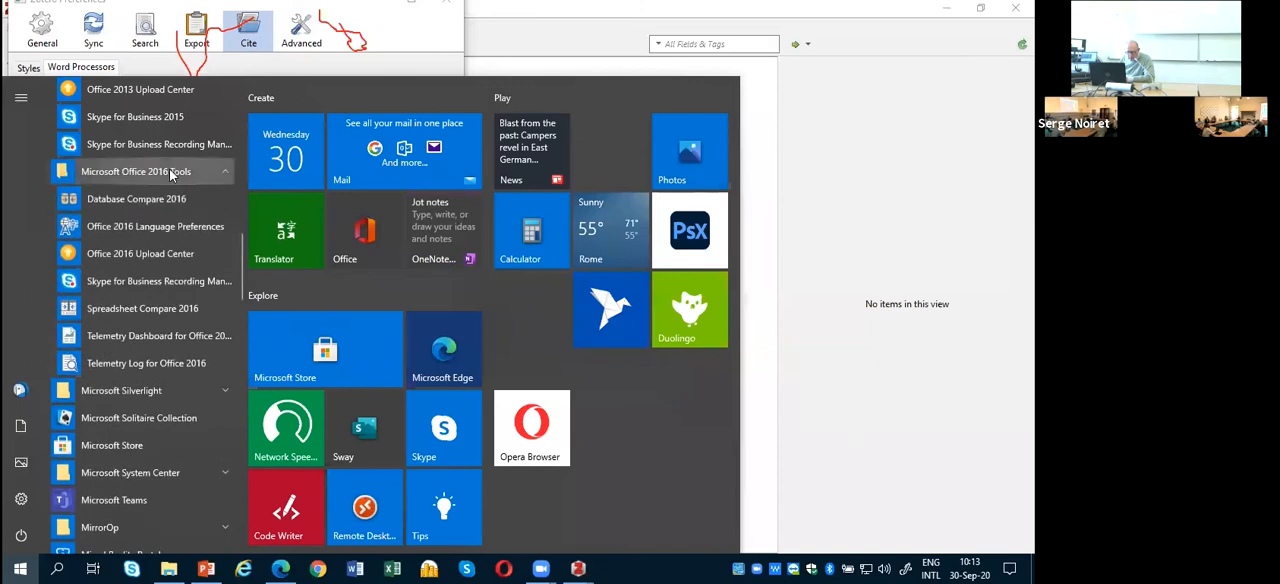
pyautogui.click(170, 173)
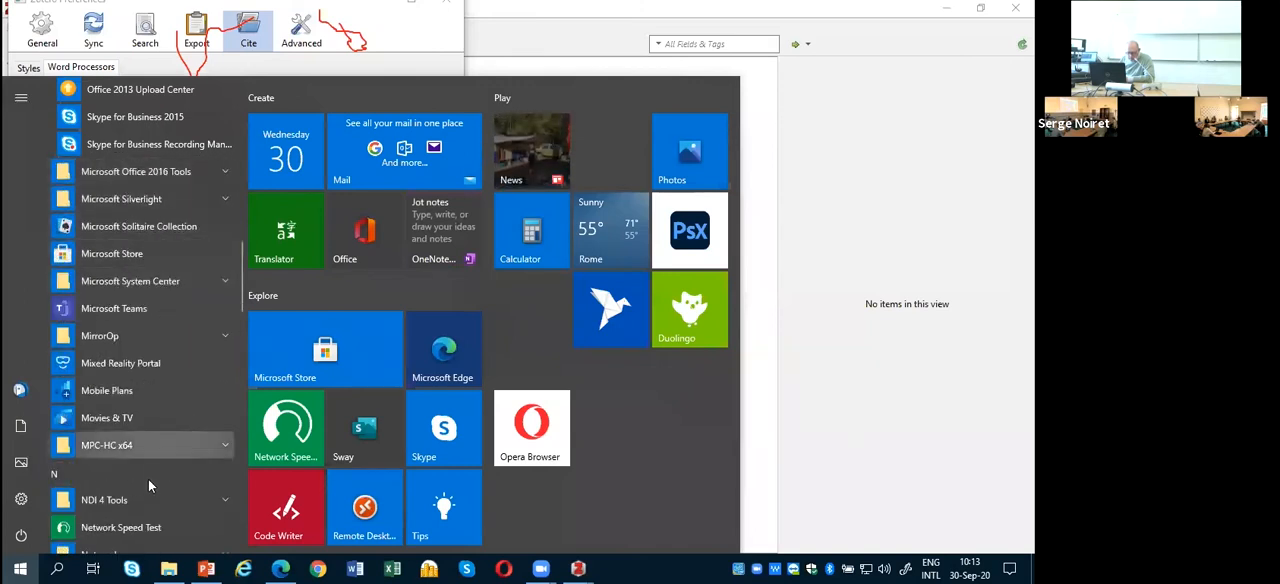
pyautogui.scroll(-3, 149, 440)
pyautogui.scroll(5, 149, 430)
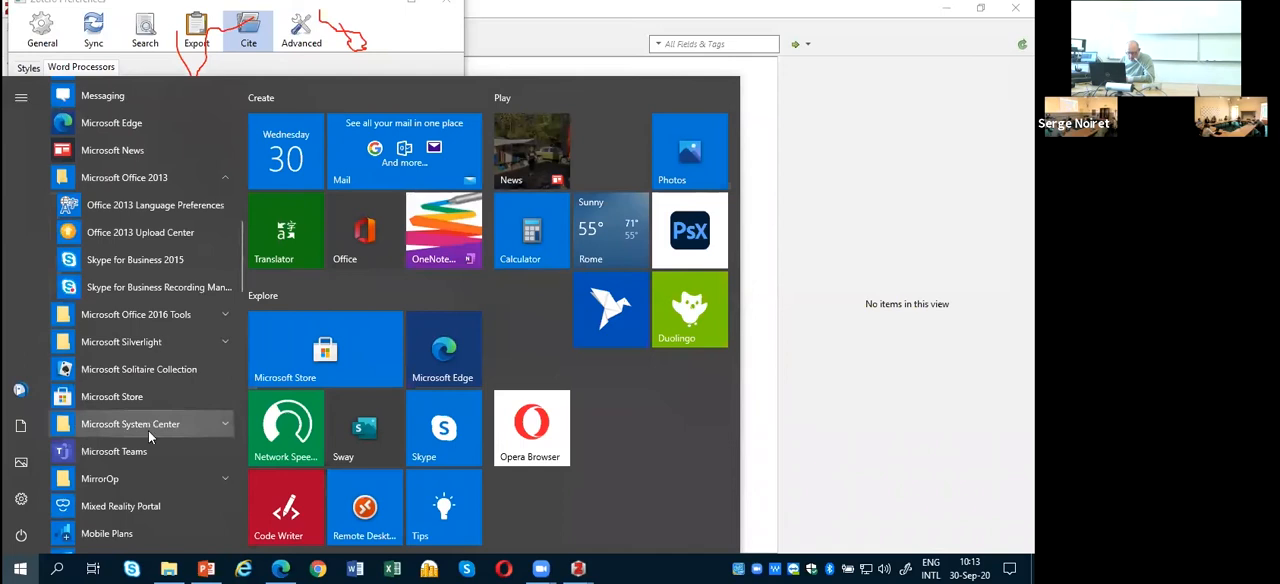
pyautogui.scroll(-1, 145, 500)
pyautogui.scroll(-1, 145, 497)
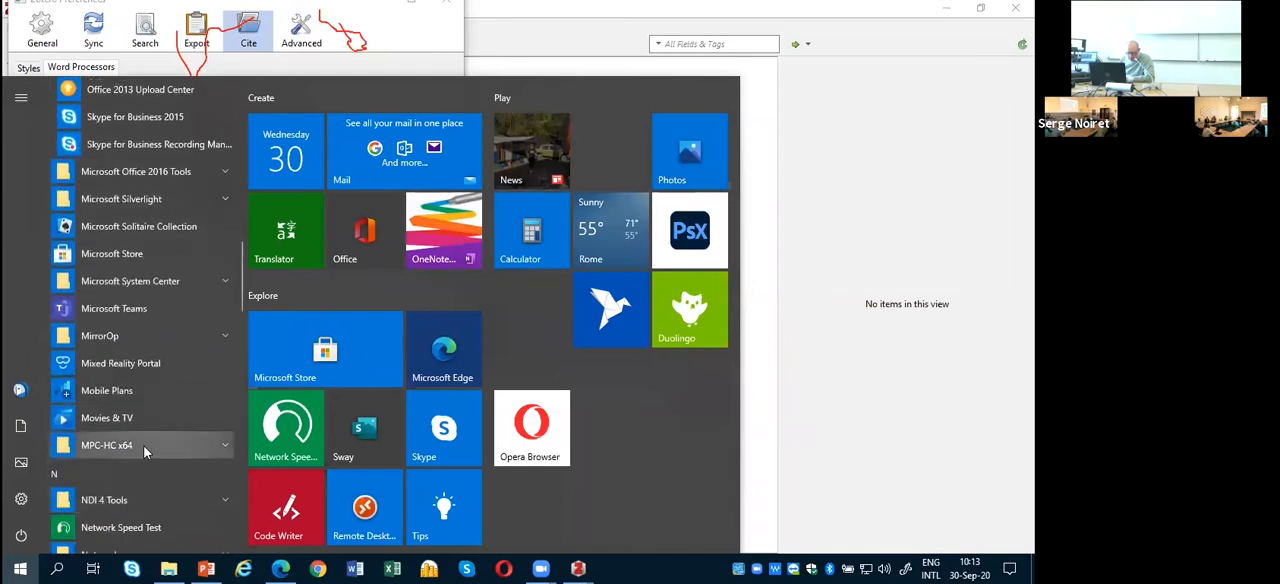
pyautogui.scroll(2, 146, 480)
pyautogui.scroll(2, 146, 452)
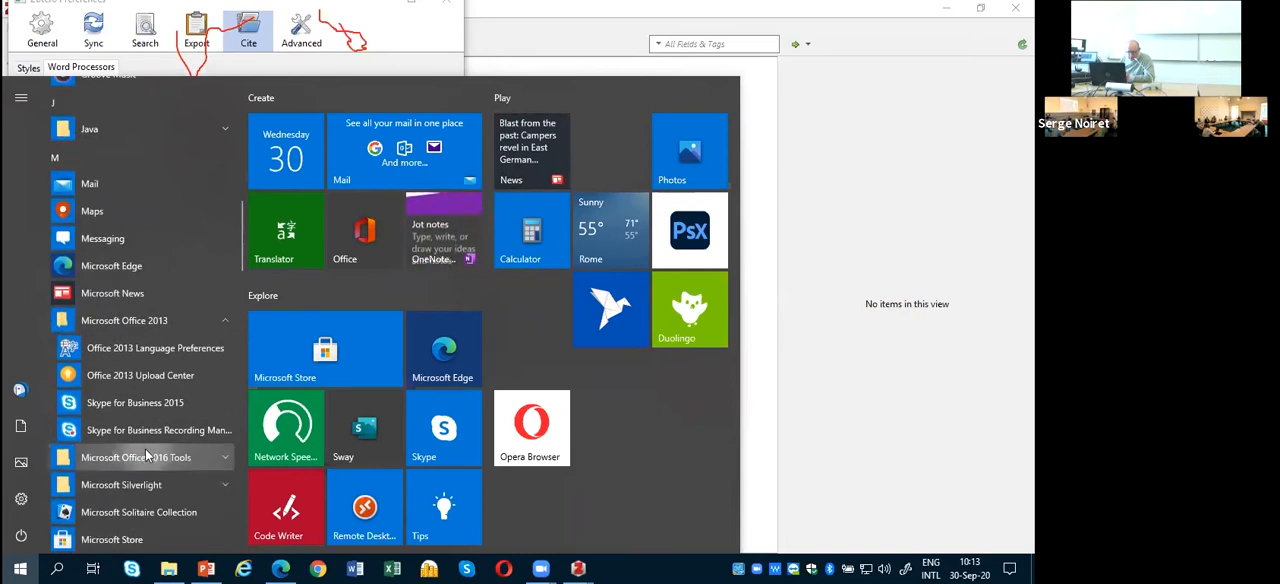
pyautogui.scroll(2, 146, 445)
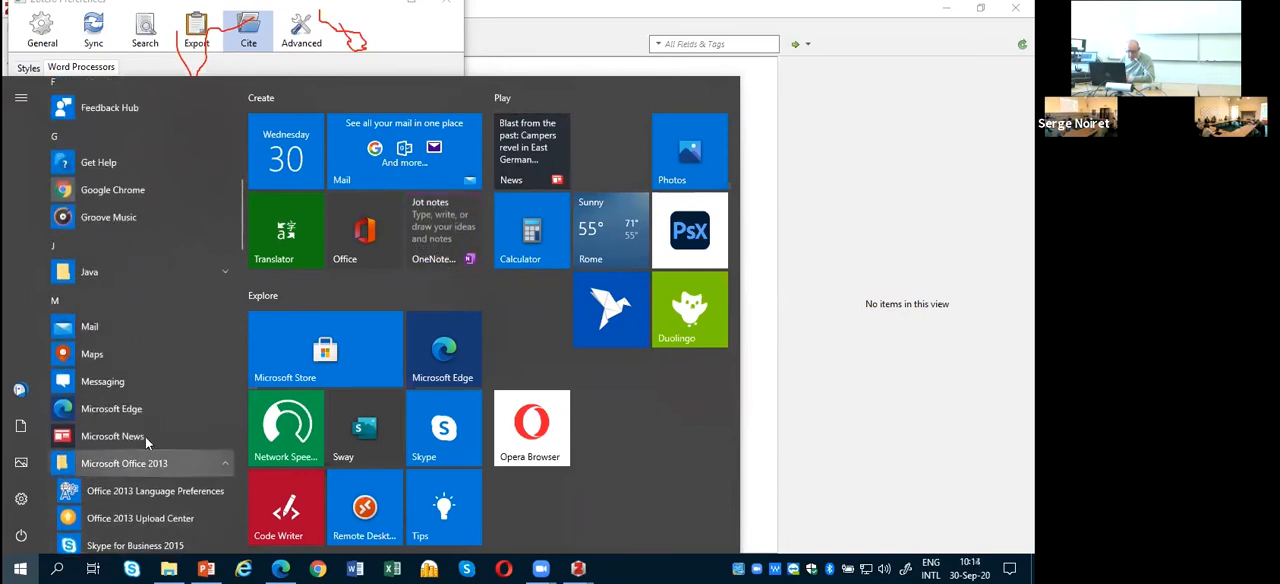
pyautogui.click(499, 47)
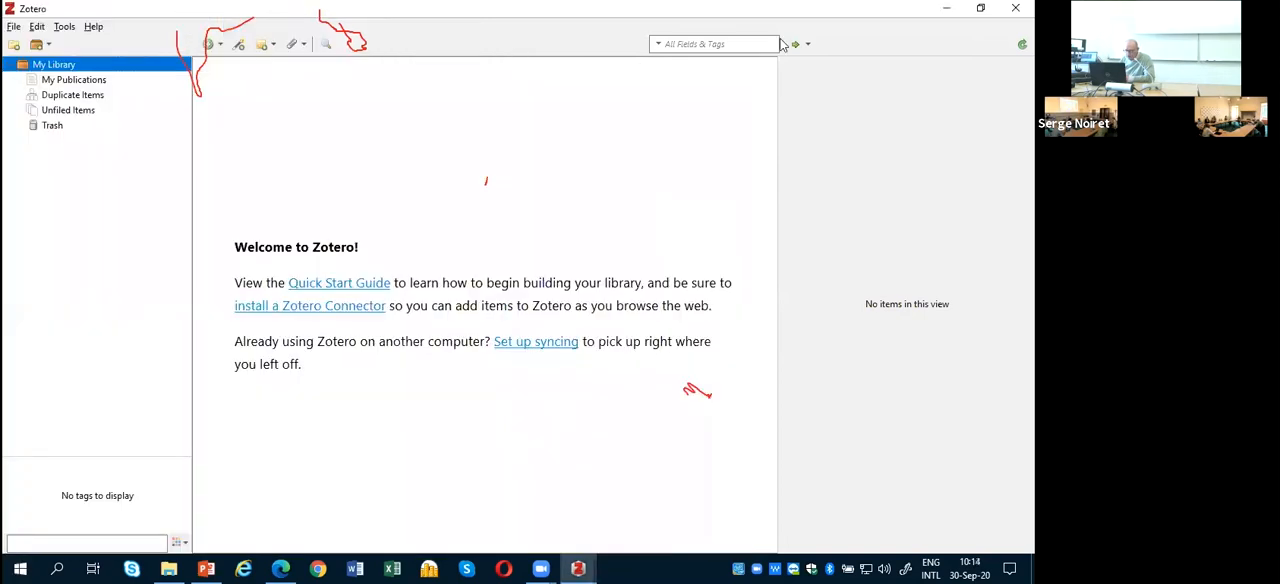
# Step: Minimize the main Zotero window and the PowerPoint presentation, and maximize the Zotero Preferences window
pyautogui.click(946, 9)
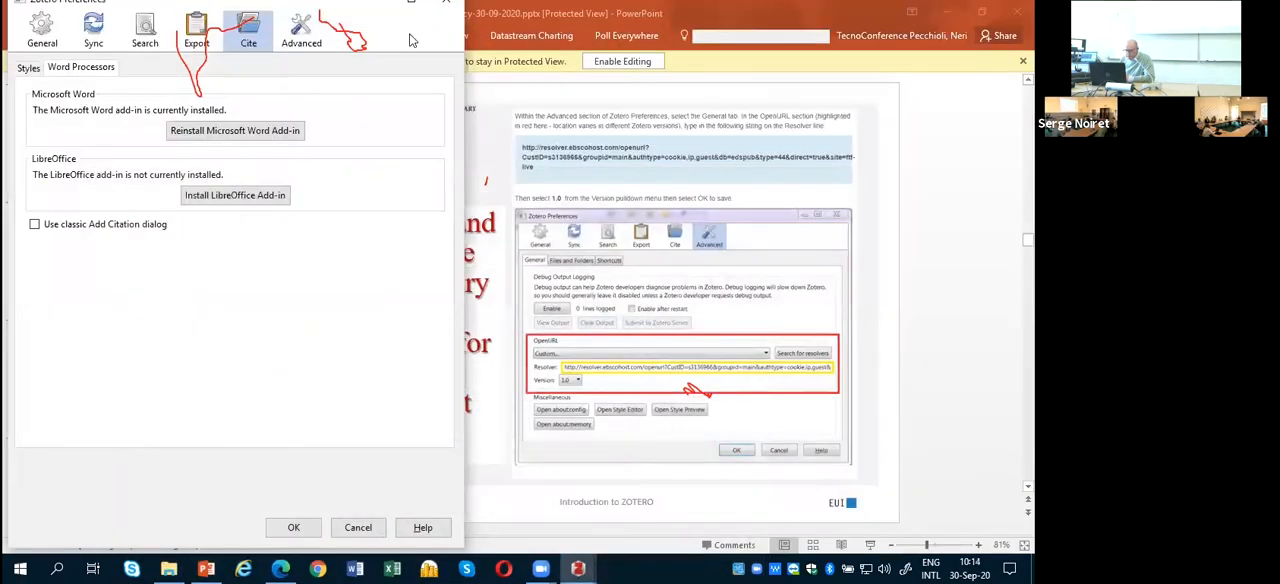
pyautogui.click(948, 18)
pyautogui.click(948, 18)
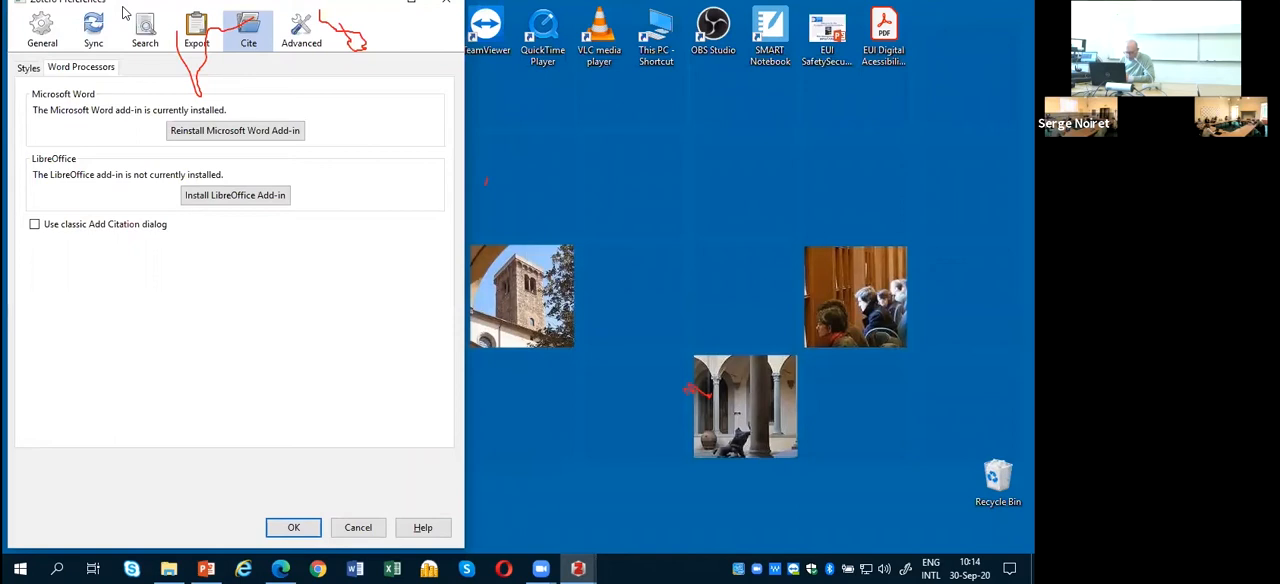
pyautogui.doubleClick(122, 7)
# Step: Switch to Microsoft Word, open a blank document to check its ribbon for the Zotero add-in, and close it
pyautogui.click(356, 569)
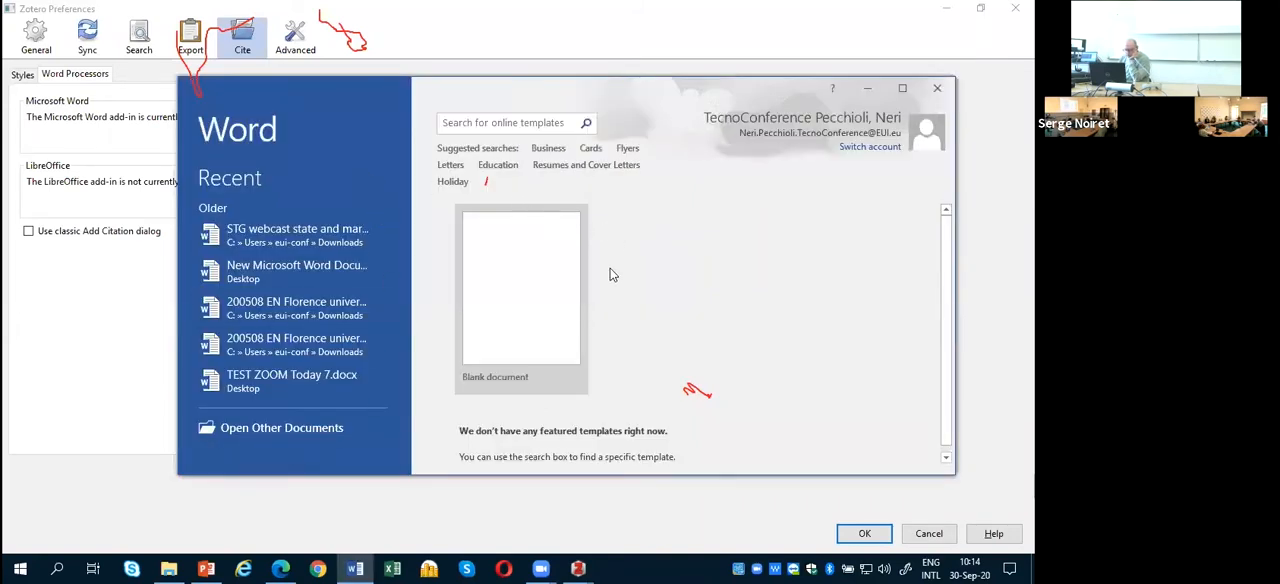
pyautogui.click(529, 304)
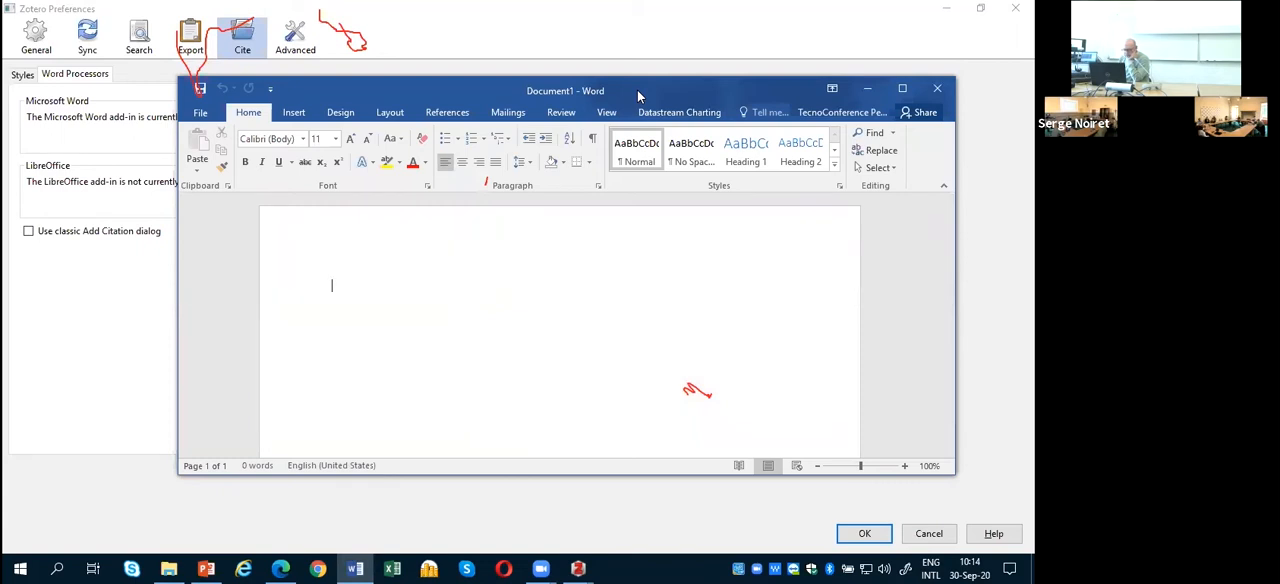
pyautogui.moveTo(638, 95); pyautogui.dragTo(447, 100)
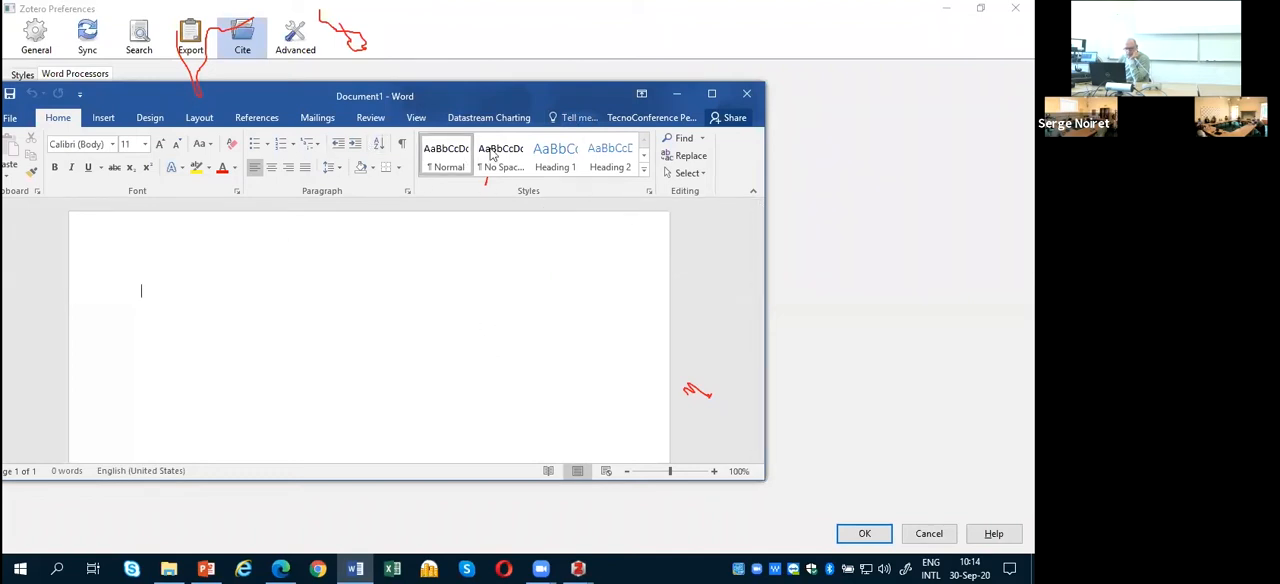
pyautogui.click(747, 95)
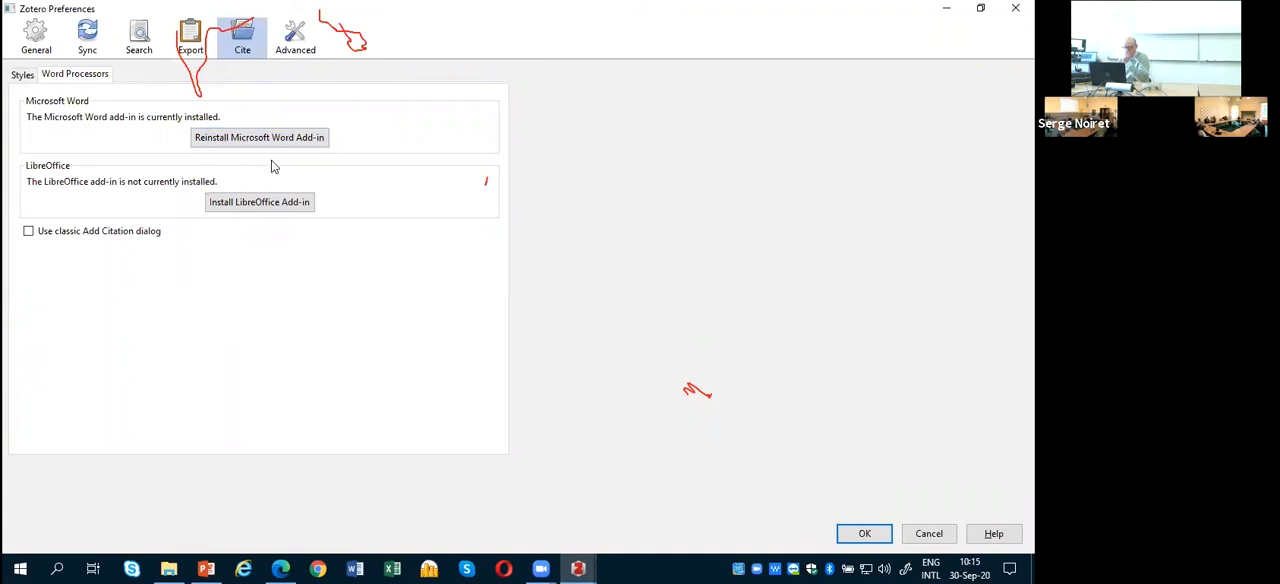
# Step: Display the Advanced preferences in Zotero and select the whole OpenURL resolver address
pyautogui.click(297, 46)
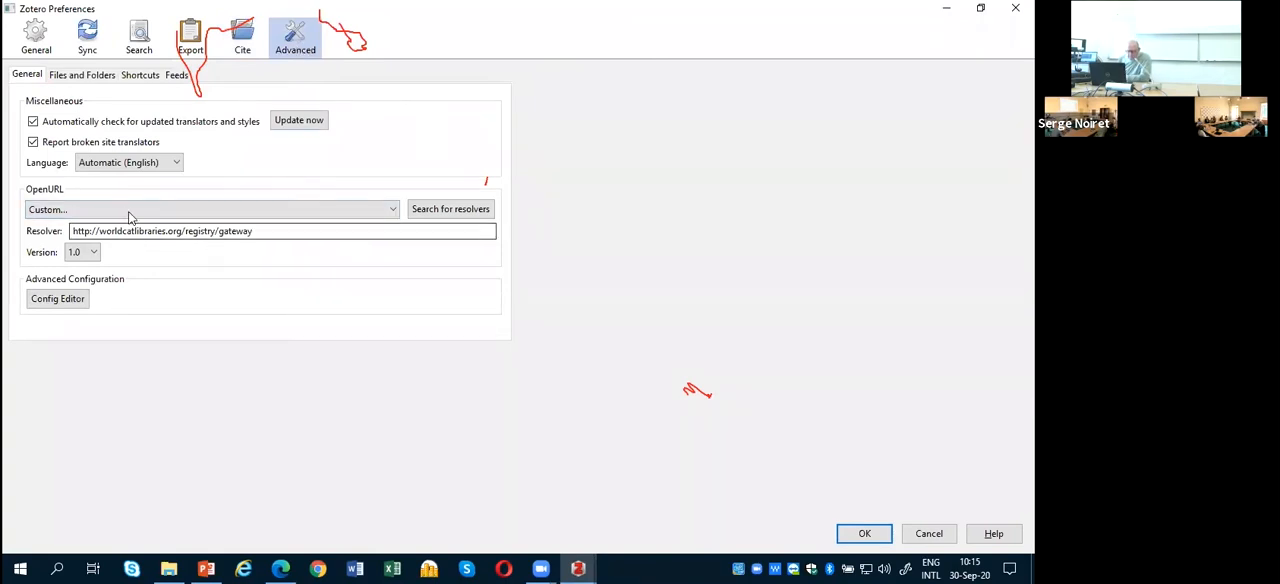
pyautogui.click(276, 231)
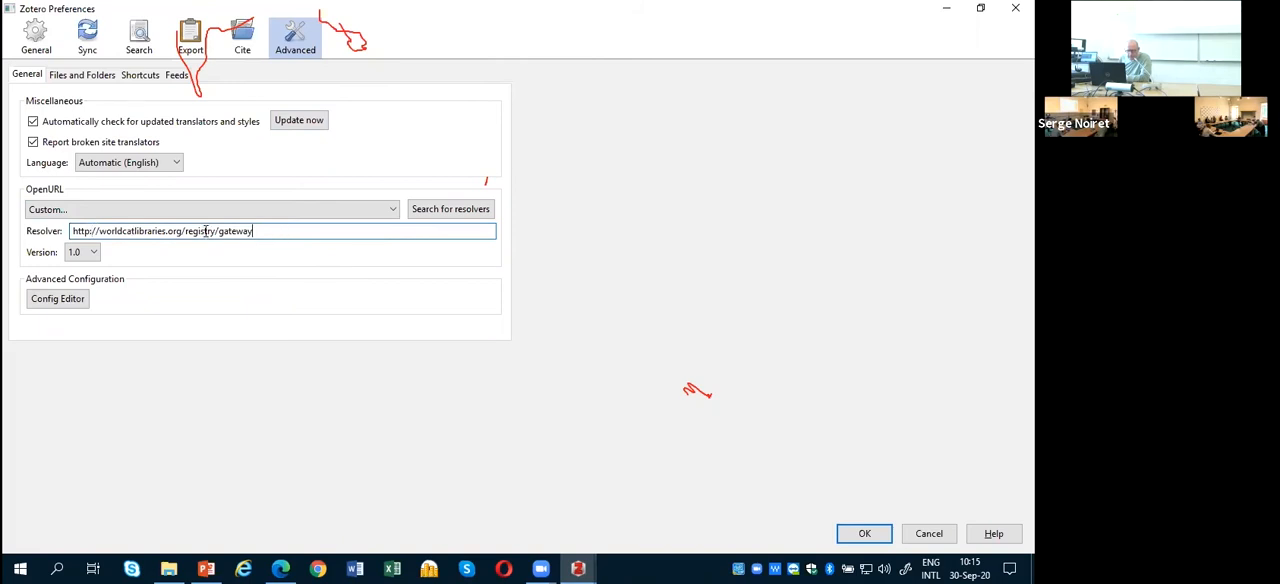
pyautogui.tripleClick(205, 231)
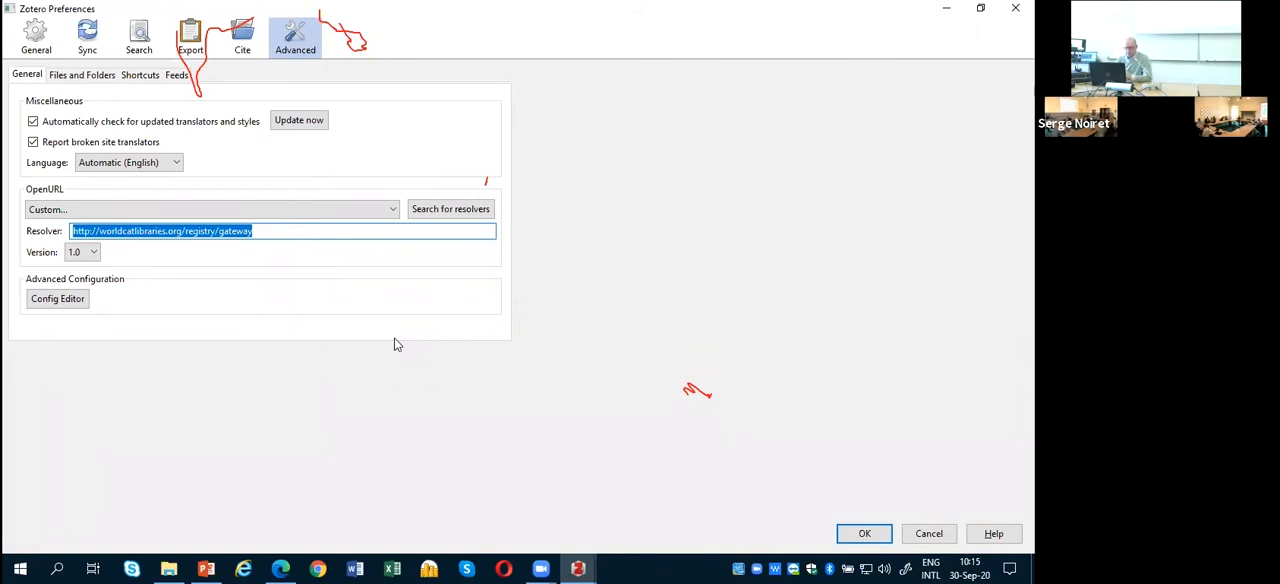
# Step: Switch to the Edge browser and search the European University Institute website for "zotero library"
pyautogui.click(283, 568)
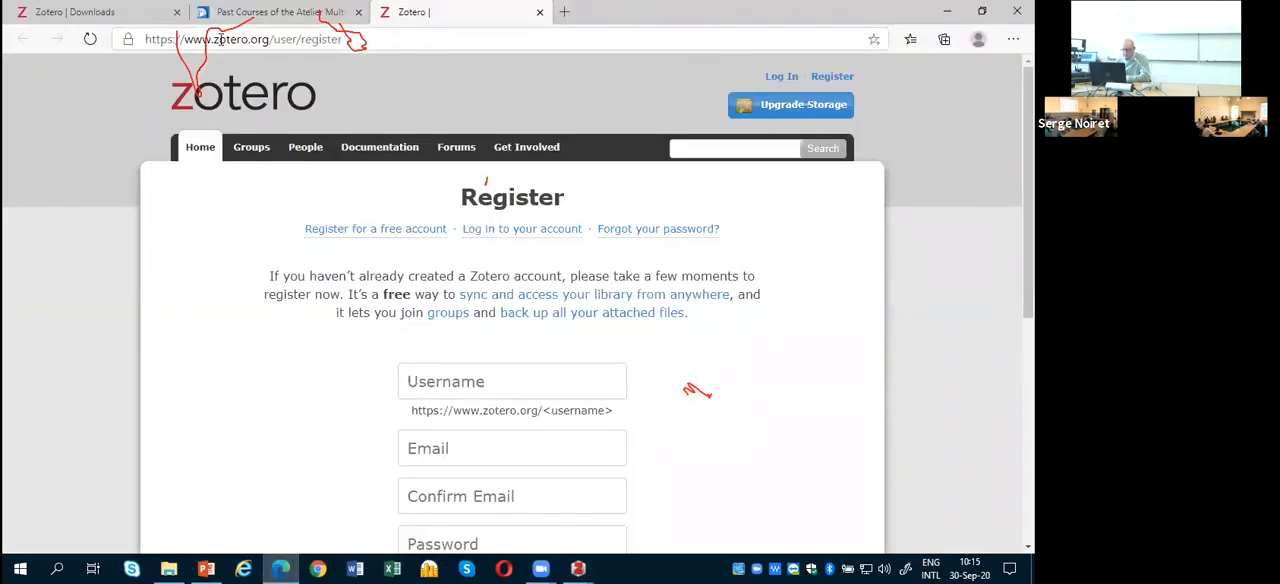
pyautogui.click(238, 21)
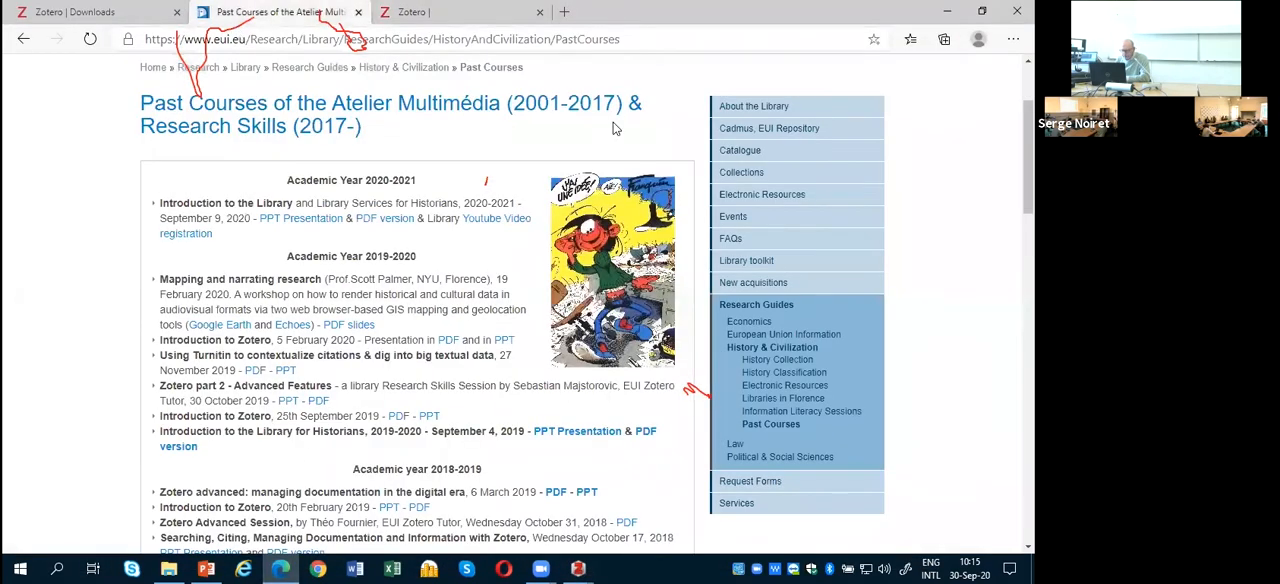
pyautogui.scroll(3, 611, 123)
pyautogui.click(691, 116)
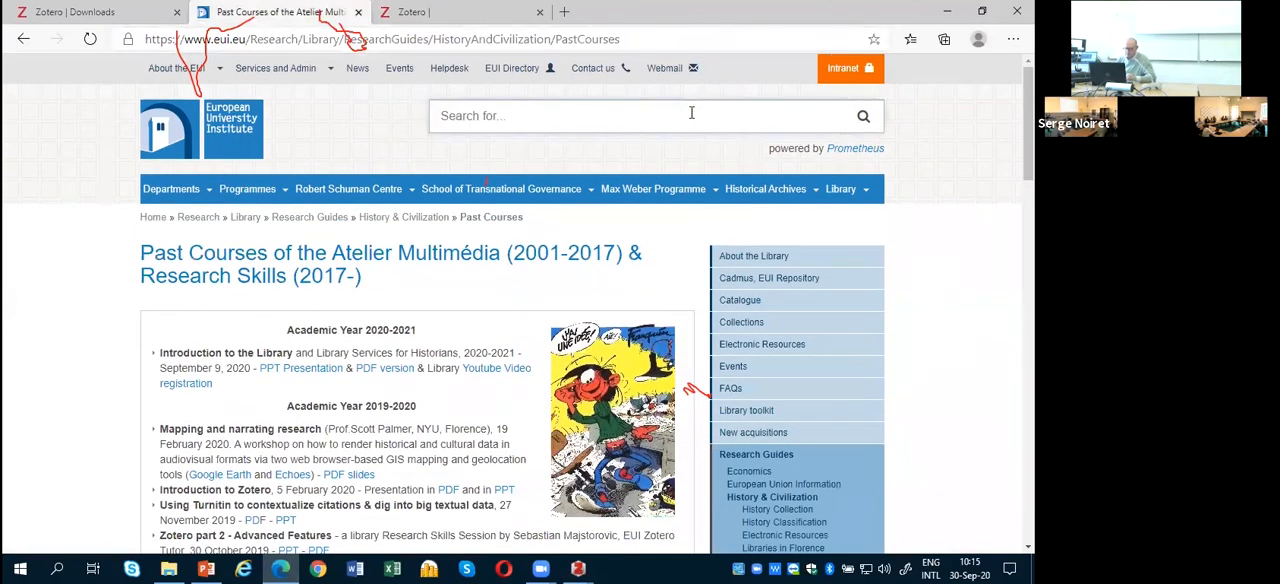
pyautogui.write('zoter')
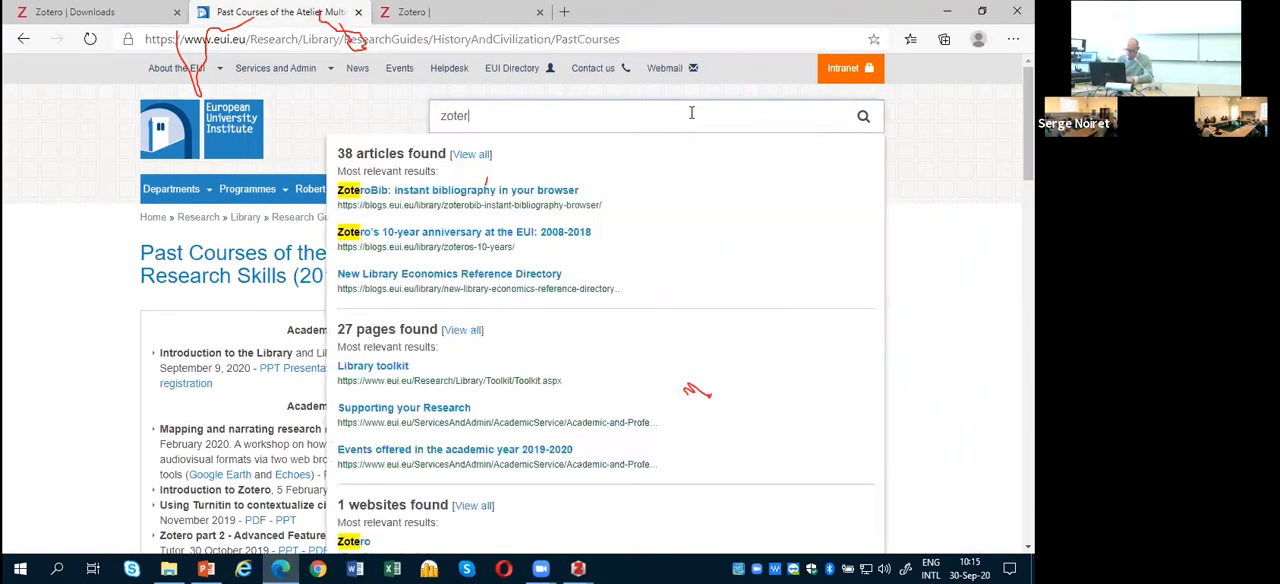
pyautogui.write('o library')
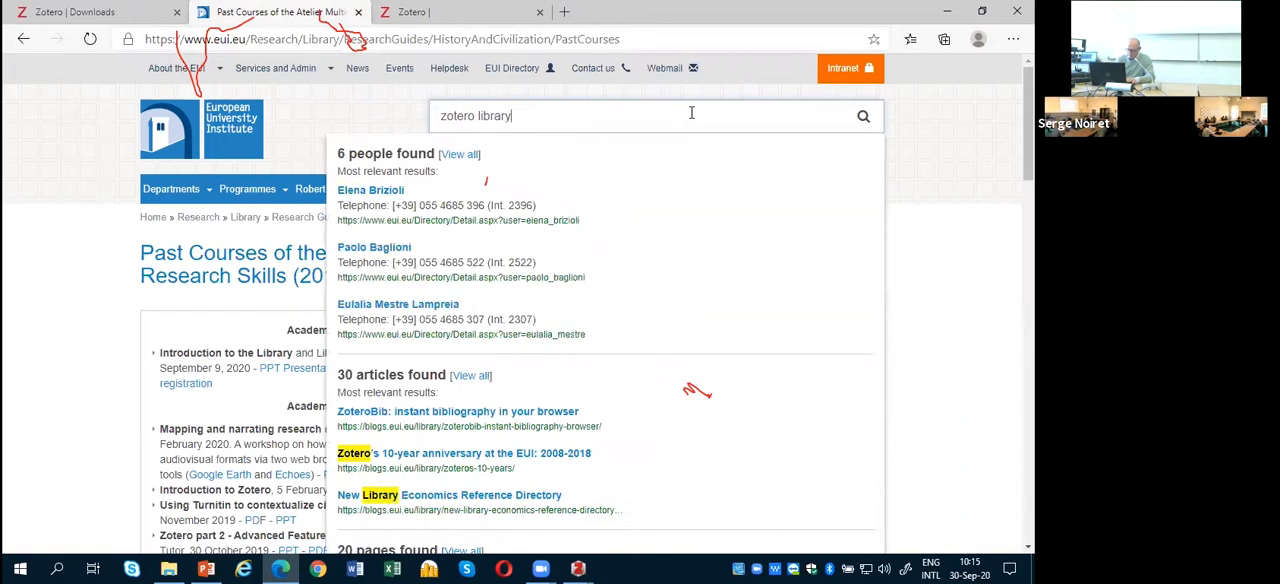
pyautogui.press('Return')
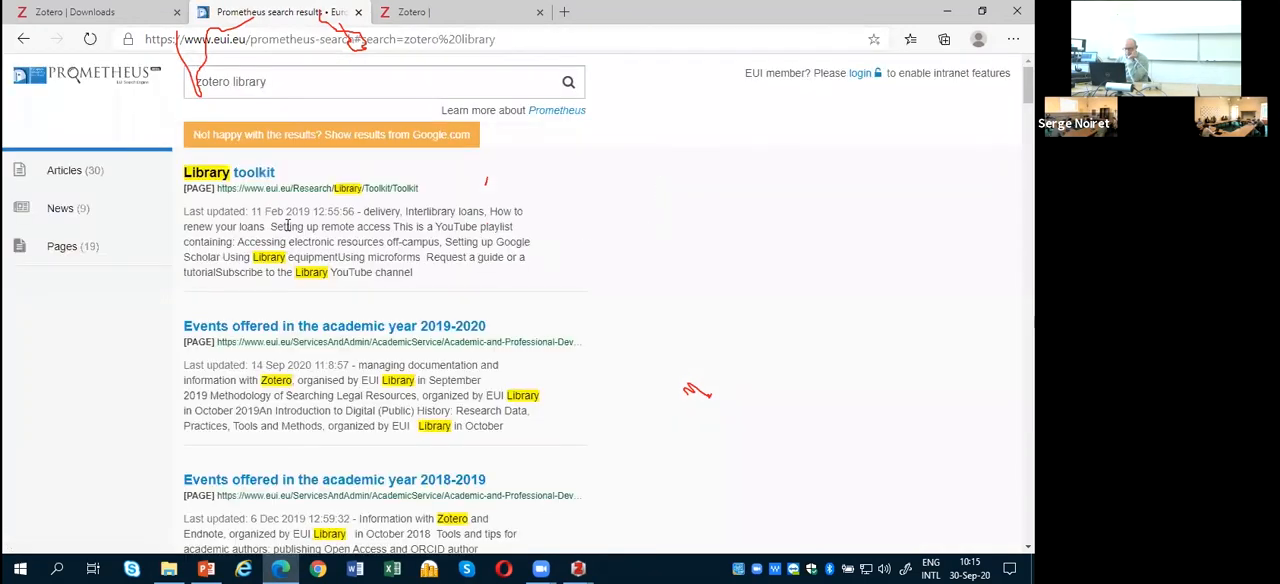
# Step: Open the Library toolkit page from the search results and go to its Introduction to Zotero guide
pyautogui.click(265, 177)
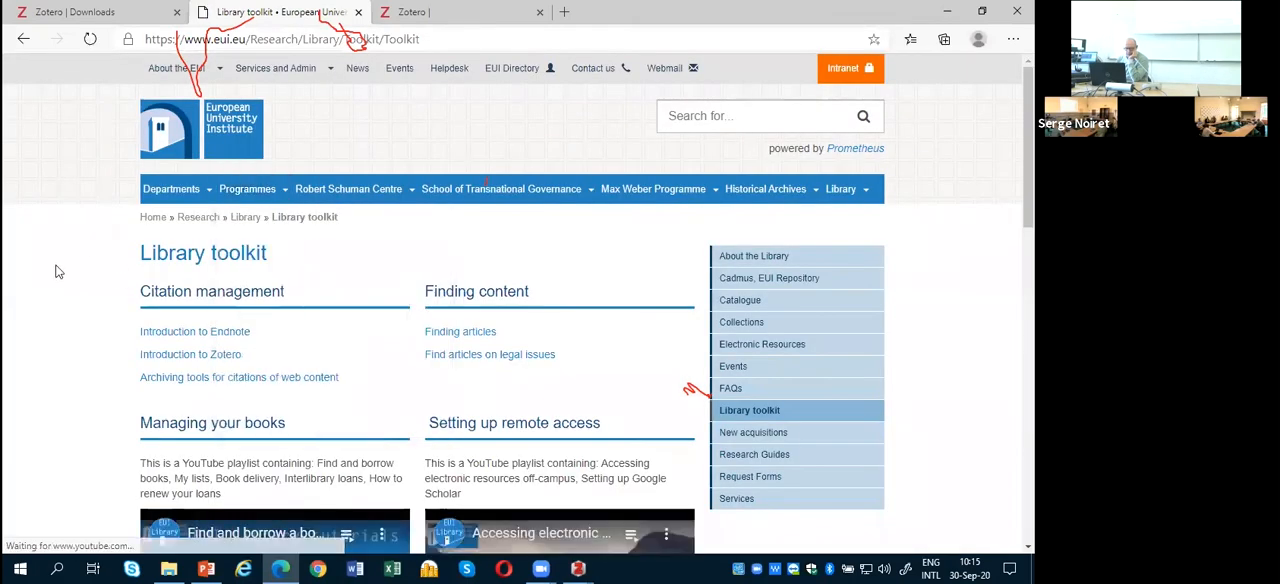
pyautogui.scroll(-1, 54, 268)
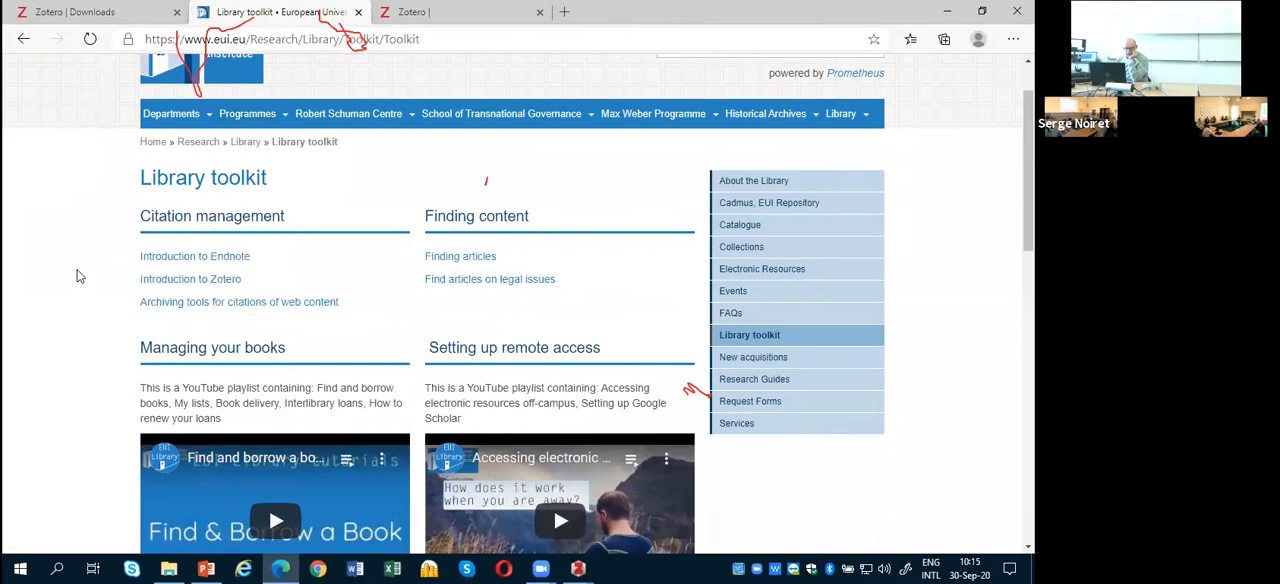
pyautogui.click(226, 280)
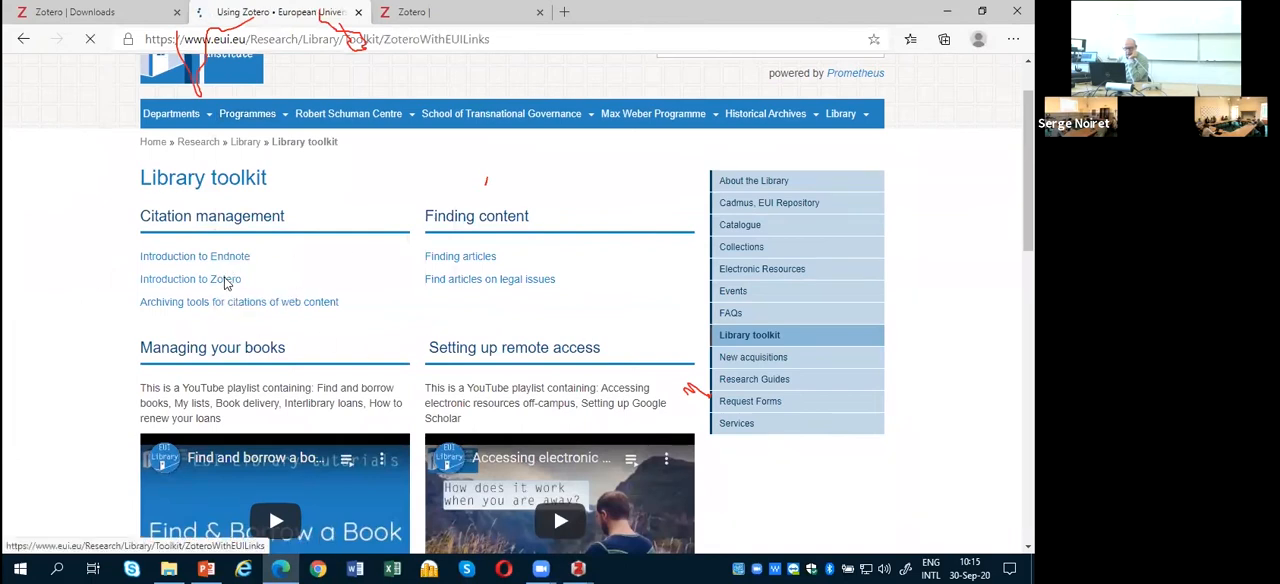
# Step: Read through the Using Zotero guide to find the OpenURL resolver string in the Using Zotero with EUI Links section
pyautogui.scroll(-2, 413, 286)
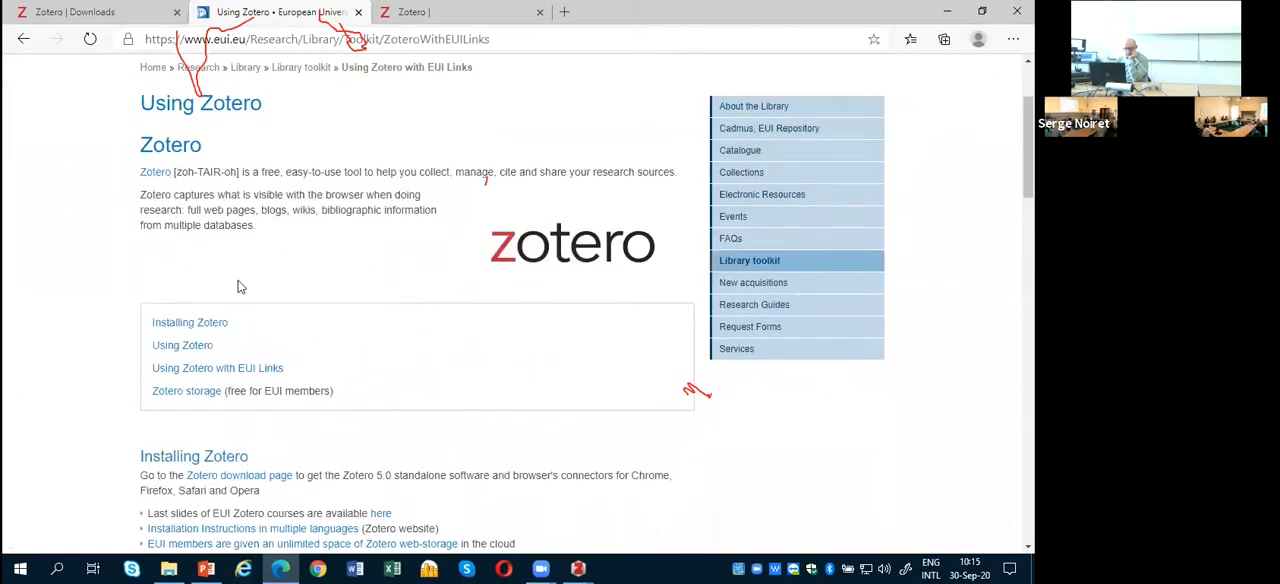
pyautogui.scroll(-3, 362, 320)
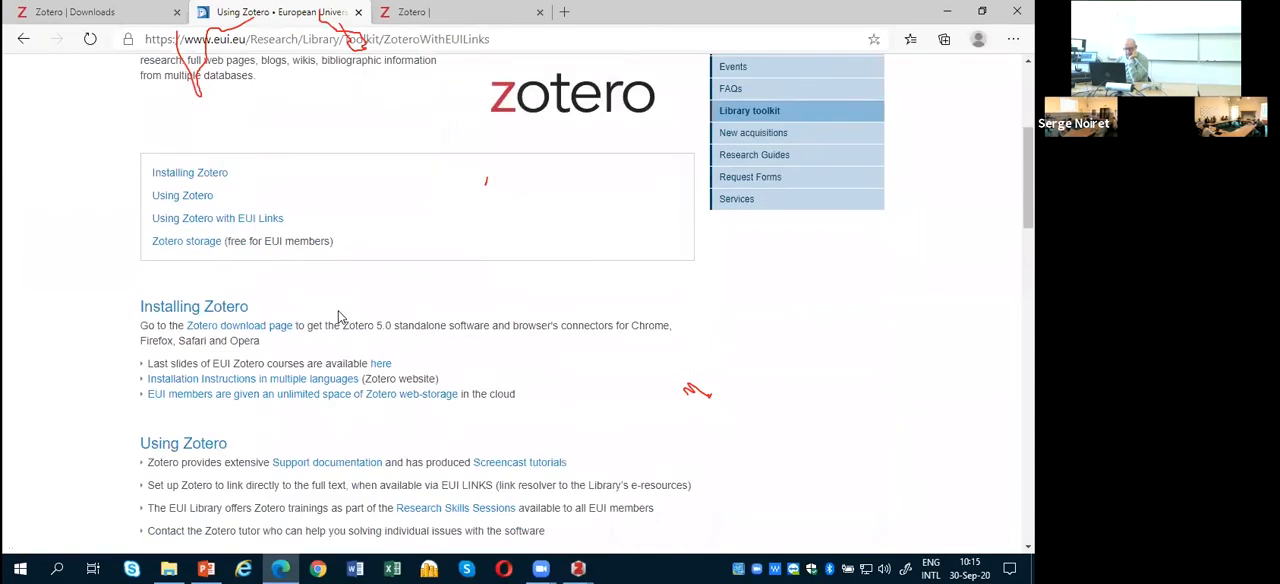
pyautogui.scroll(-1, 340, 318)
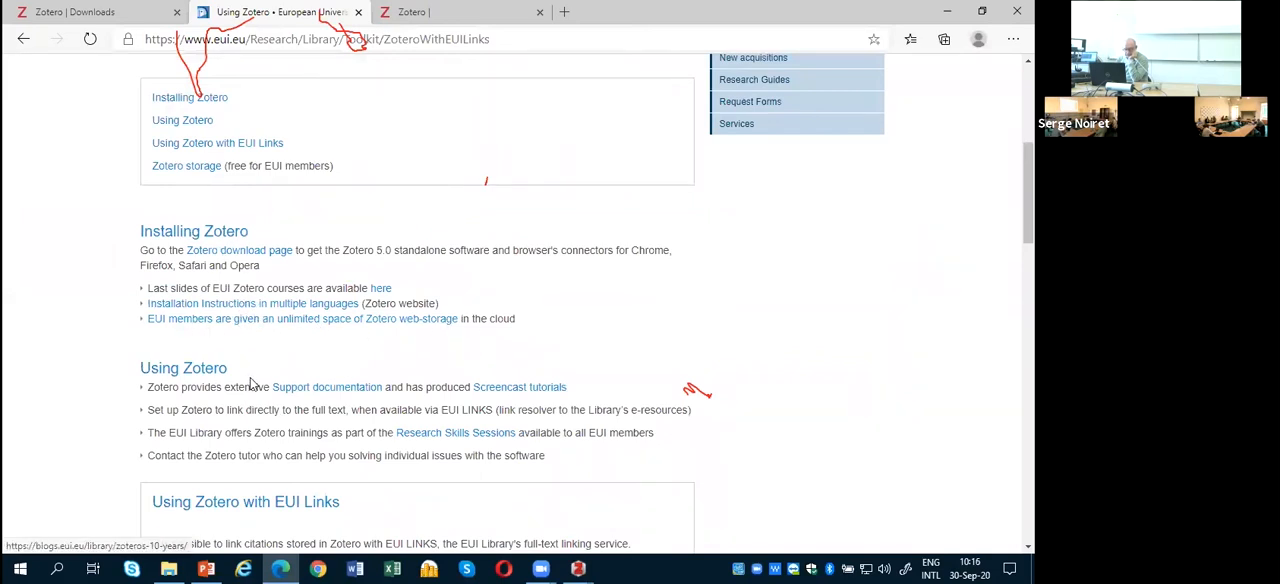
pyautogui.scroll(-1, 272, 452)
pyautogui.scroll(-2, 270, 452)
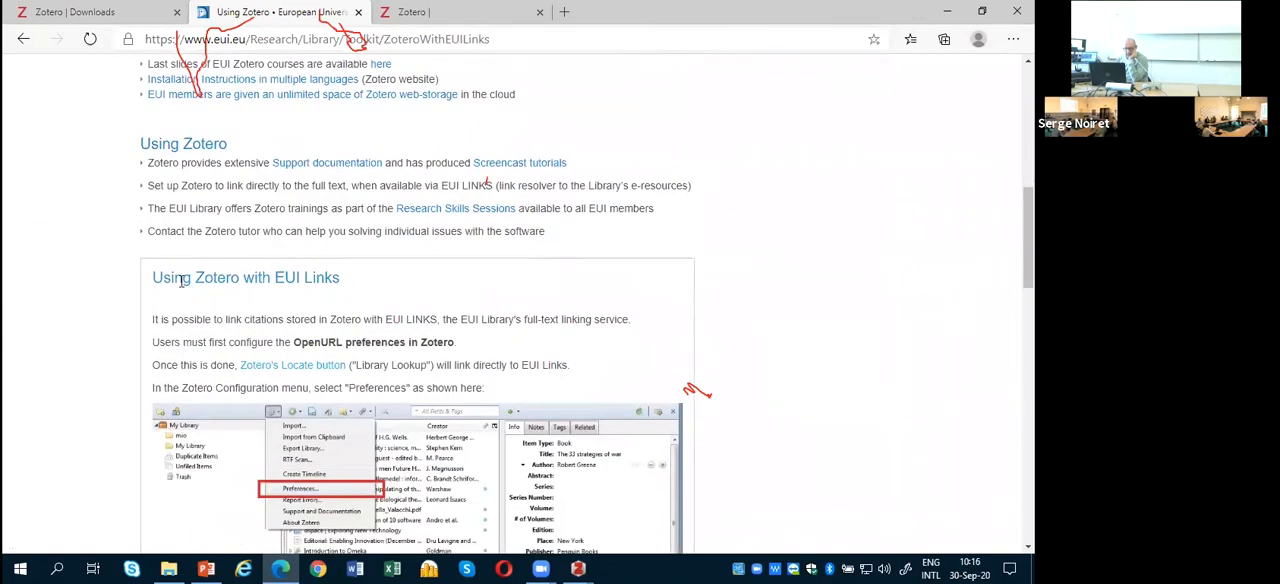
pyautogui.scroll(-4, 376, 286)
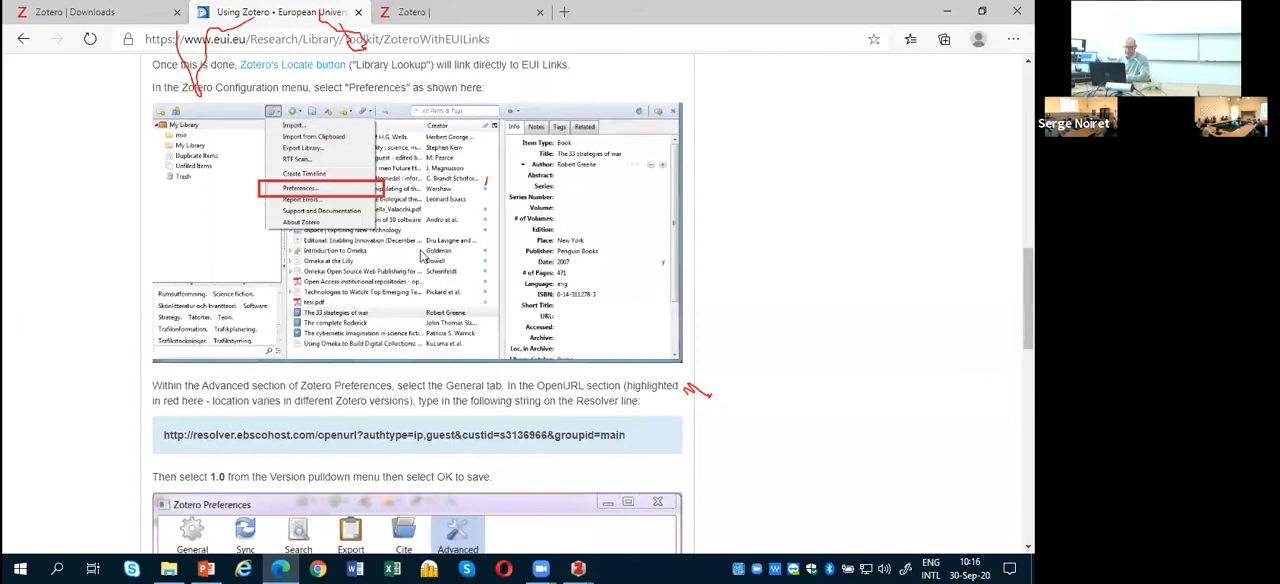
# Step: Review the resolver settings illustrated in the Using Zotero guide and select the OpenURL resolver string for copying
pyautogui.scroll(-3, 293, 216)
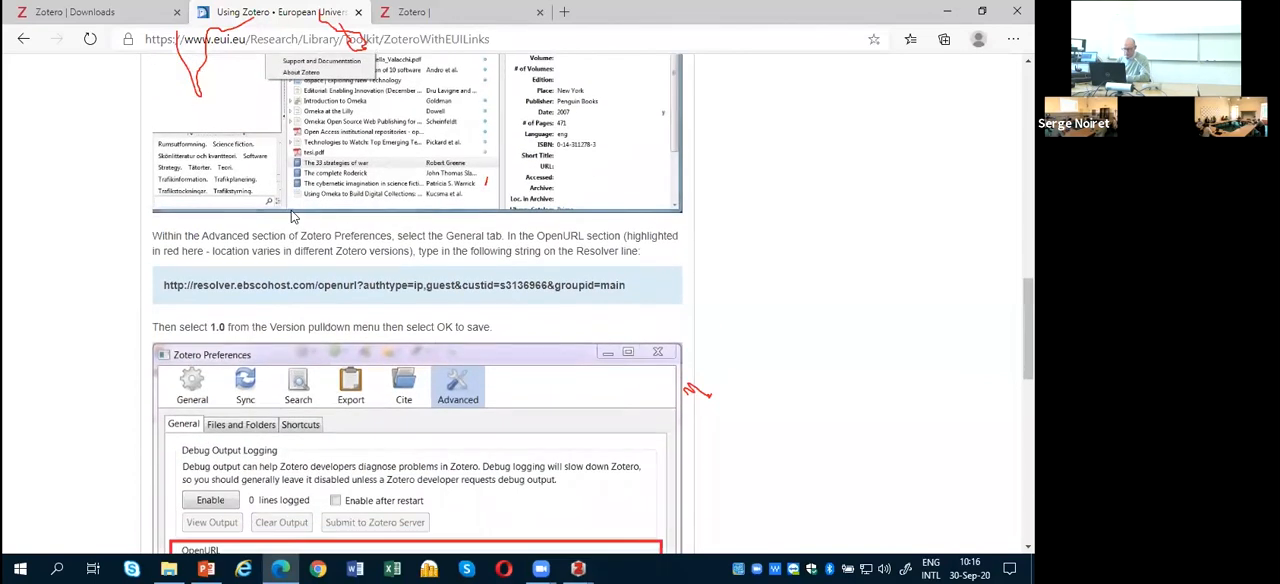
pyautogui.scroll(-1, 293, 216)
pyautogui.scroll(-1, 294, 196)
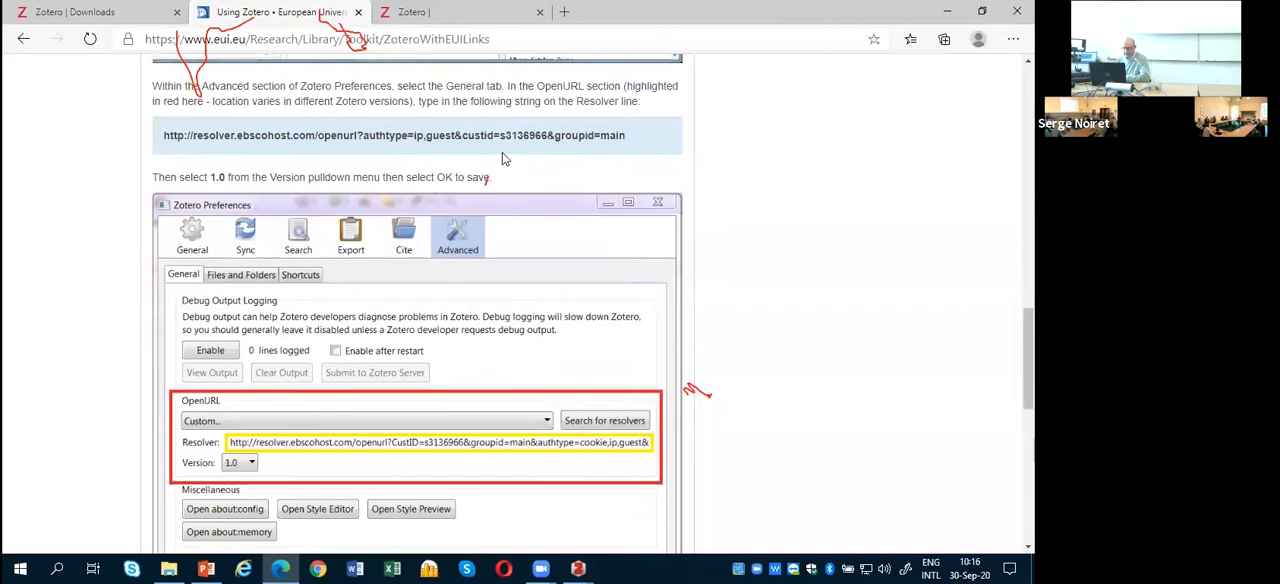
pyautogui.scroll(1, 560, 250)
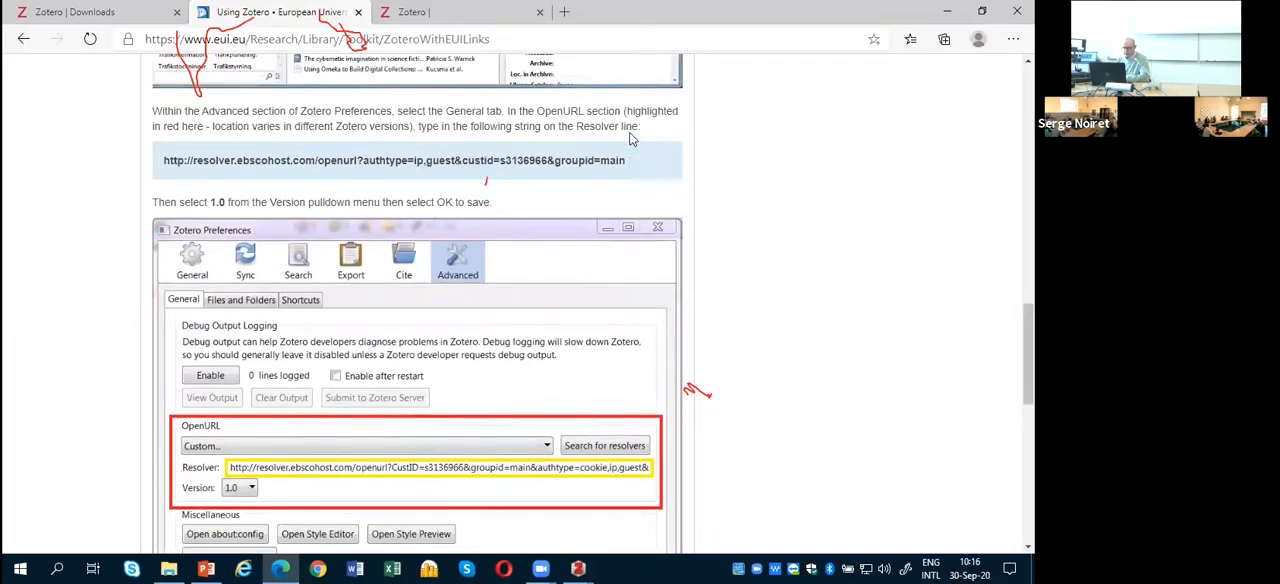
pyautogui.moveTo(625, 211); pyautogui.dragTo(92, 213)
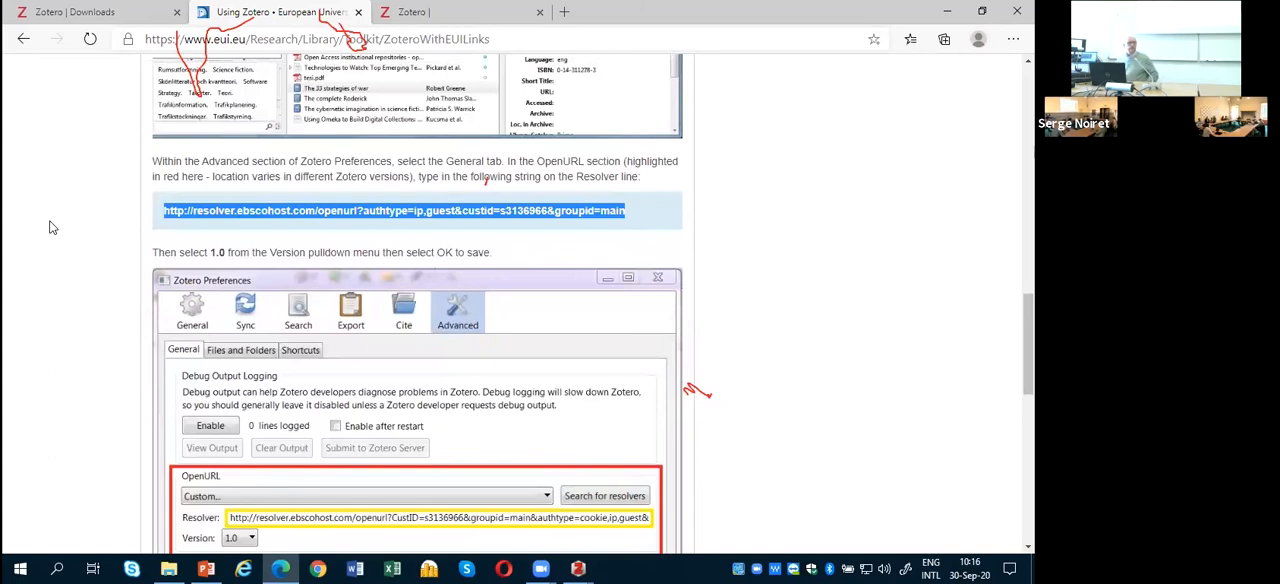
# Step: Switch to the Zotero Preferences window, close it without changing the resolver, and bring up the main Zotero library window
pyautogui.click(578, 568)
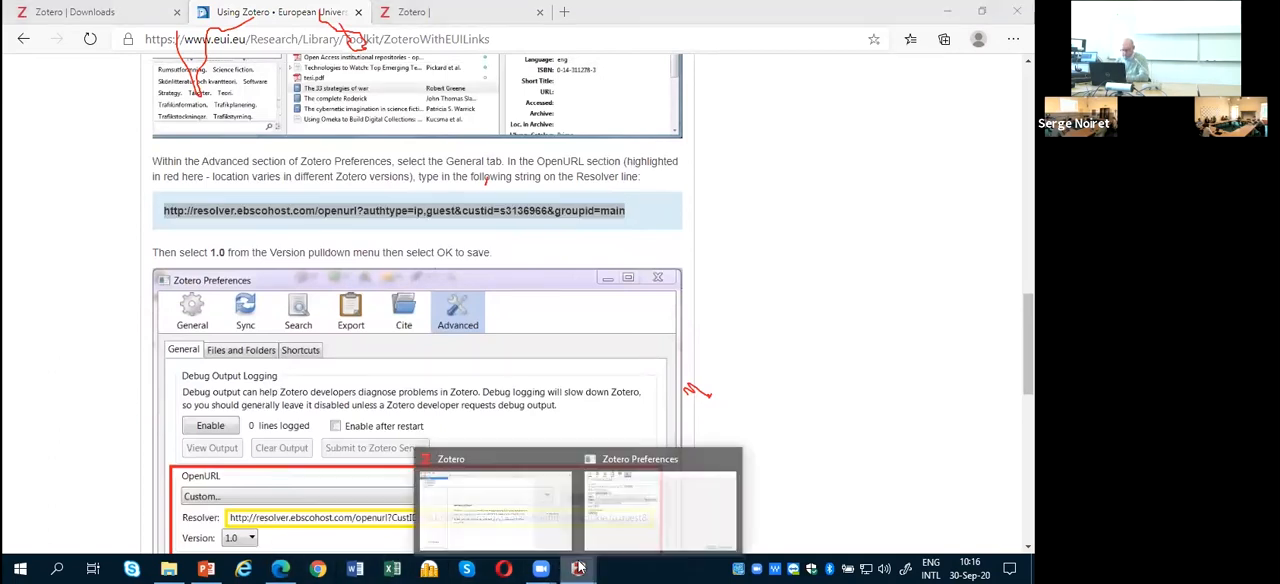
pyautogui.click(613, 528)
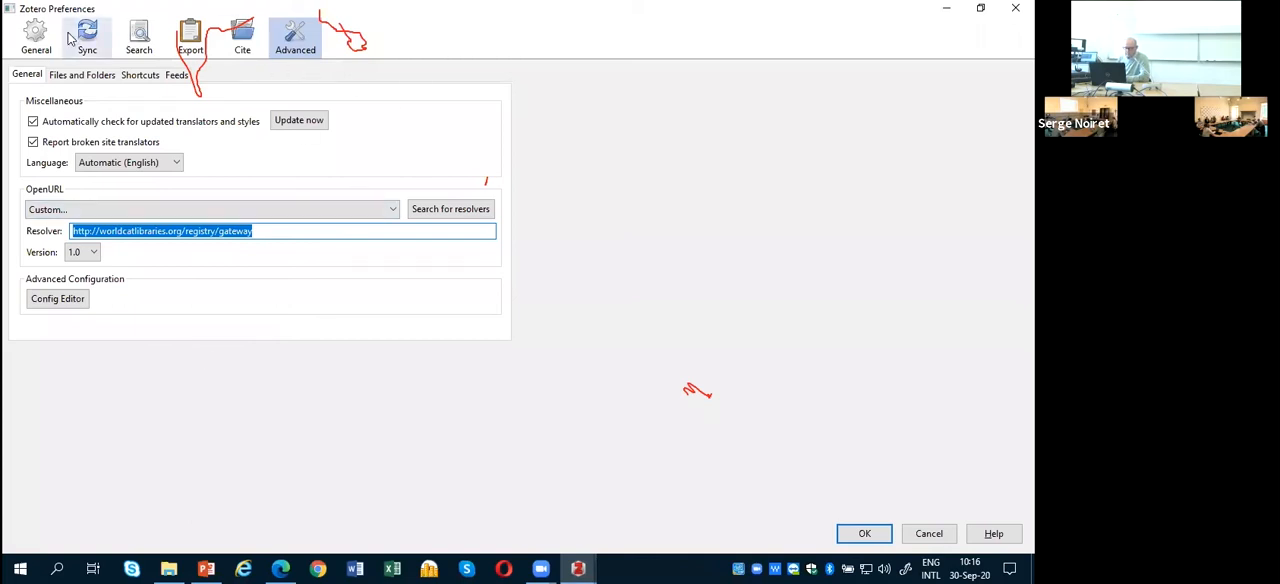
pyautogui.click(1012, 18)
pyautogui.click(578, 568)
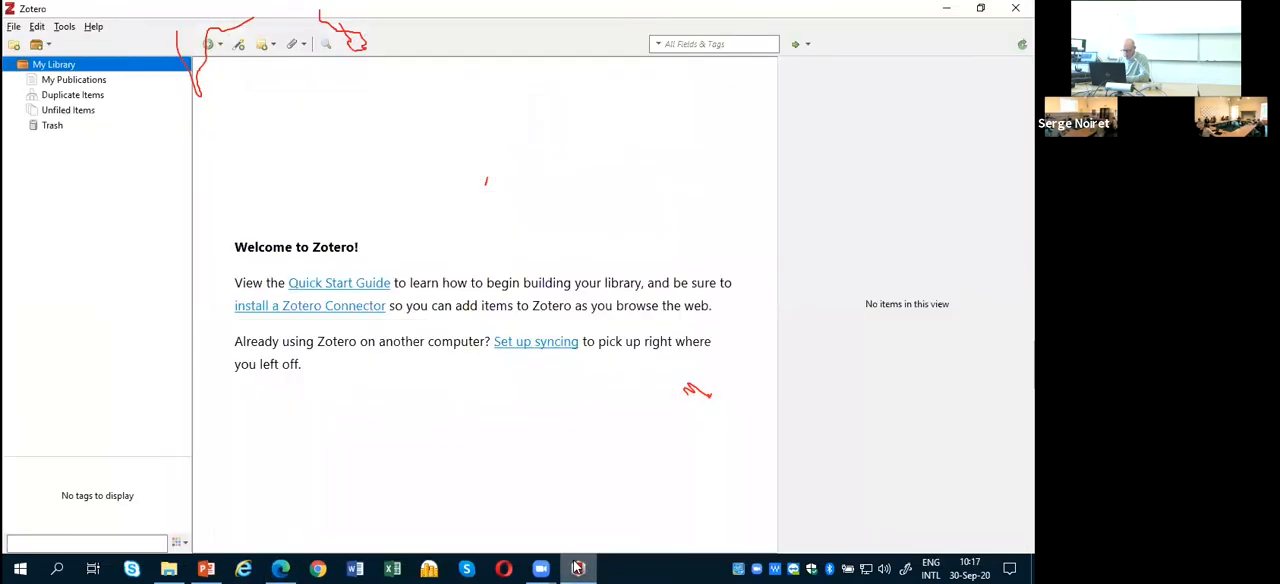
# Step: Switch to the PowerPoint presentation and show slide 14, Chapter 3: Zotero Syncing & EUI-RRCHNM agreement
pyautogui.click(206, 568)
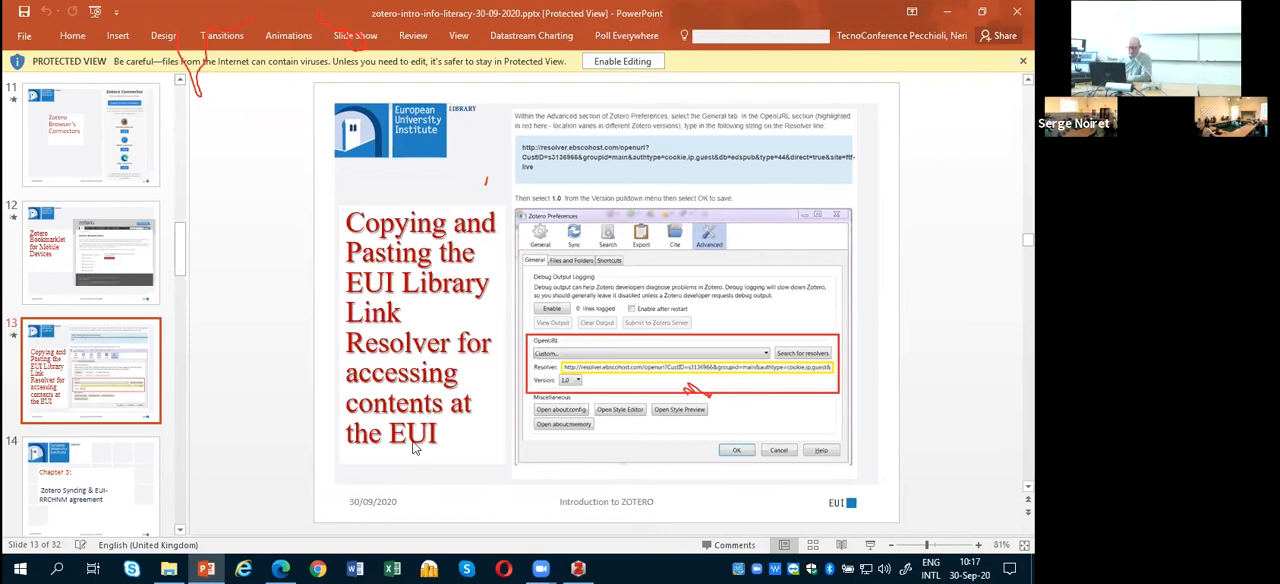
pyautogui.click(95, 482)
pyautogui.scroll(-2, 309, 366)
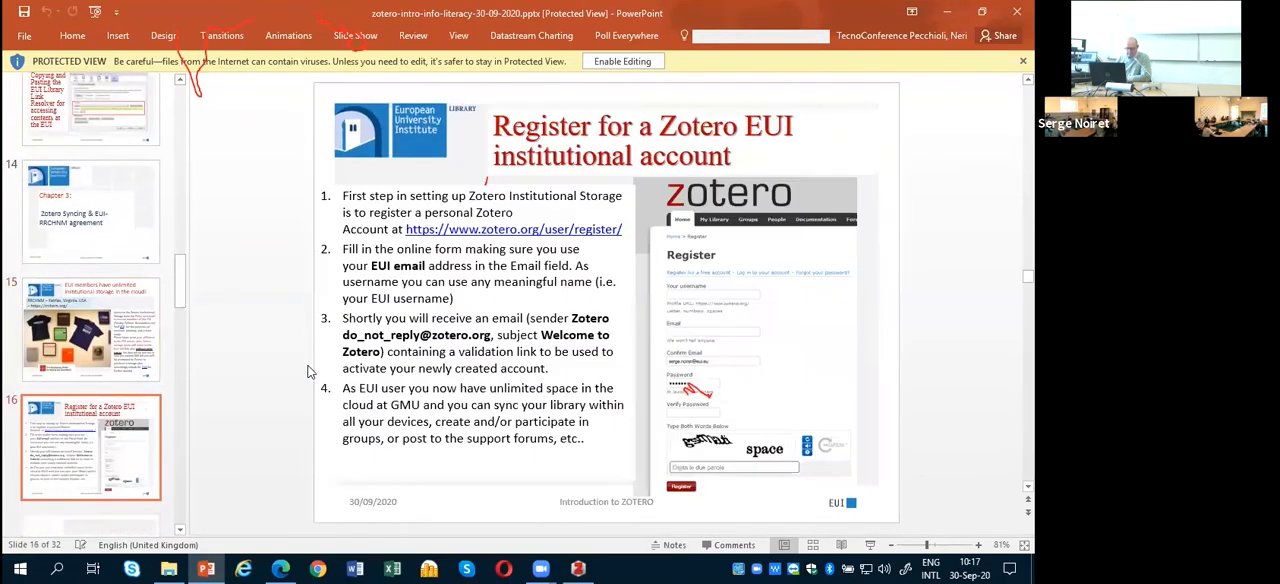
pyautogui.click(104, 217)
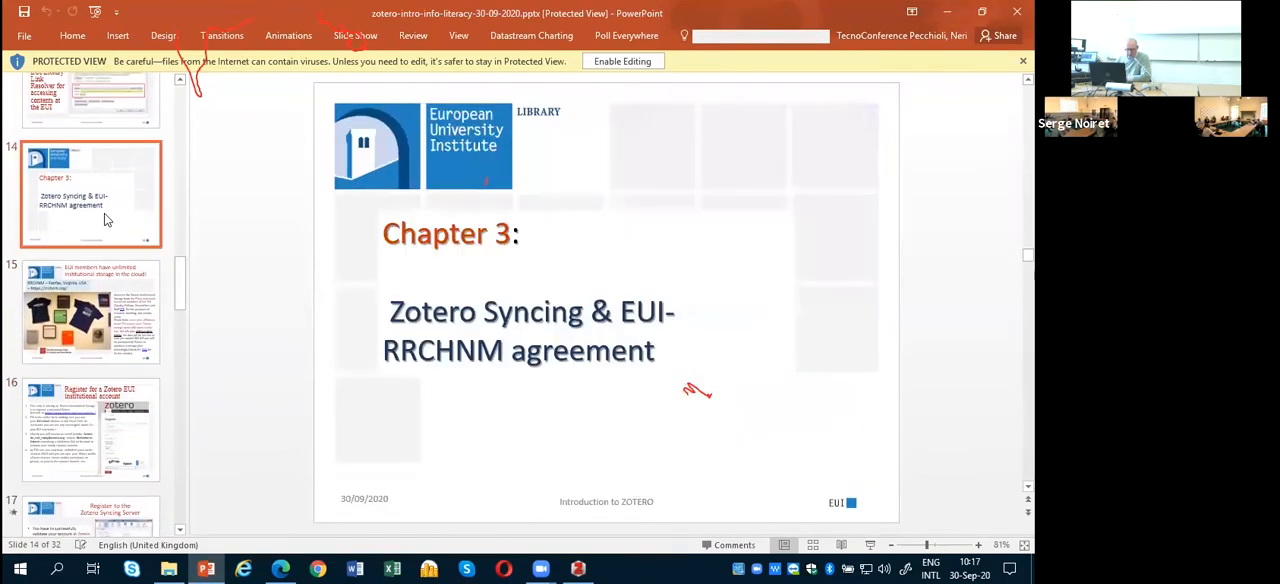
# Step: Show the slides on unlimited institutional cloud storage and registering a Zotero EUI institutional account, and return to the Zotero library window
pyautogui.click(104, 307)
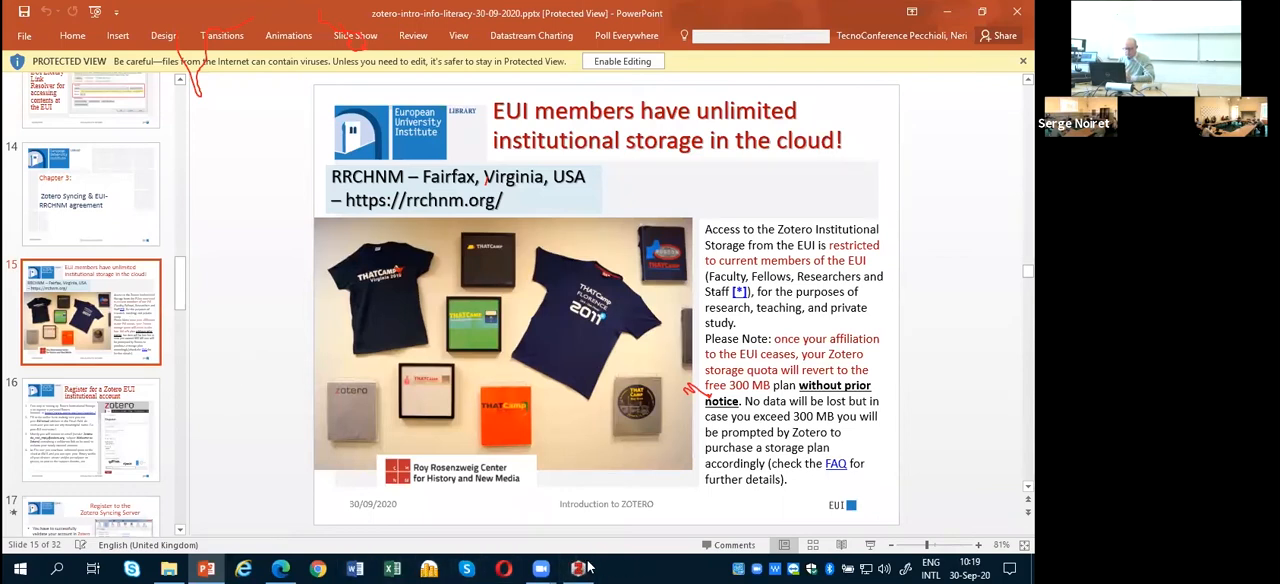
pyautogui.click(125, 430)
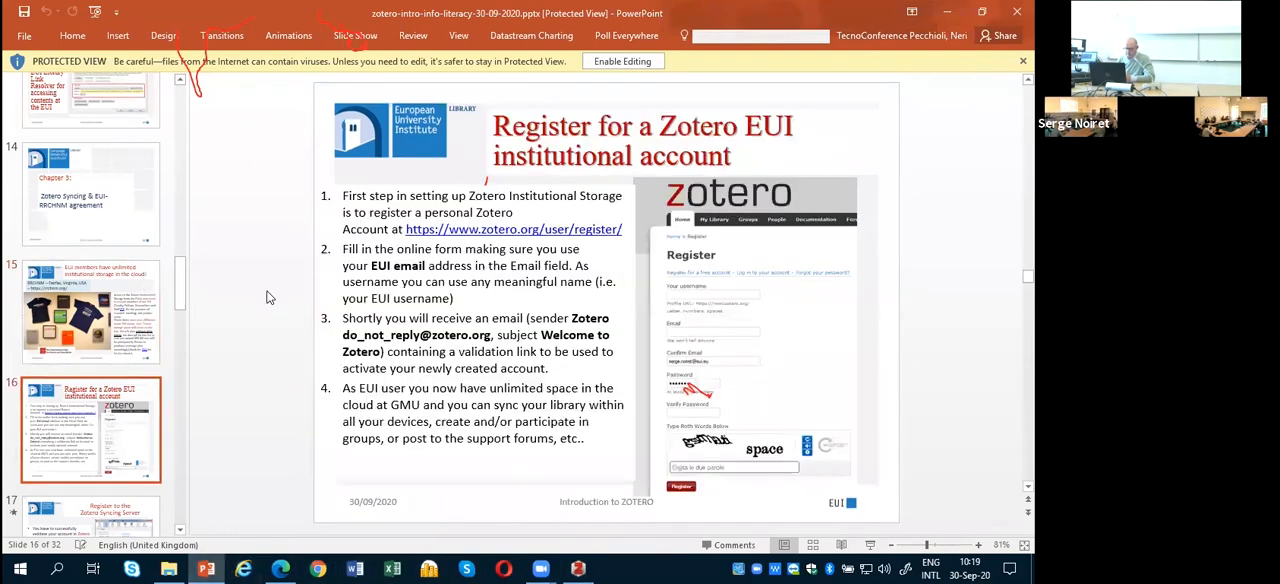
pyautogui.press('Down')
pyautogui.click(85, 280)
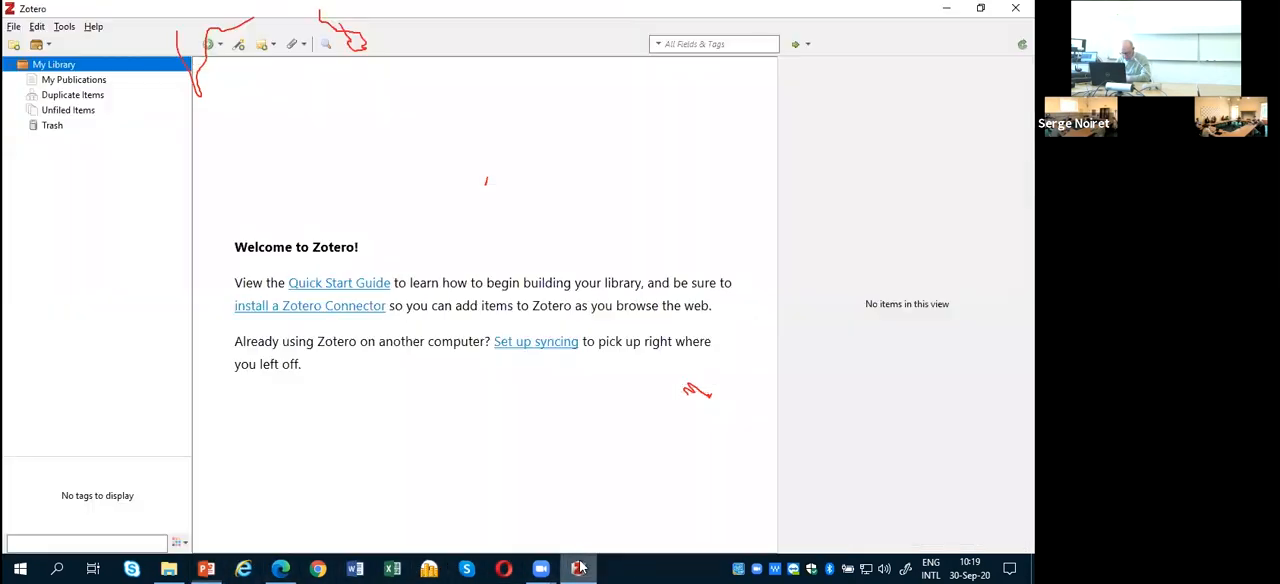
pyautogui.click(578, 568)
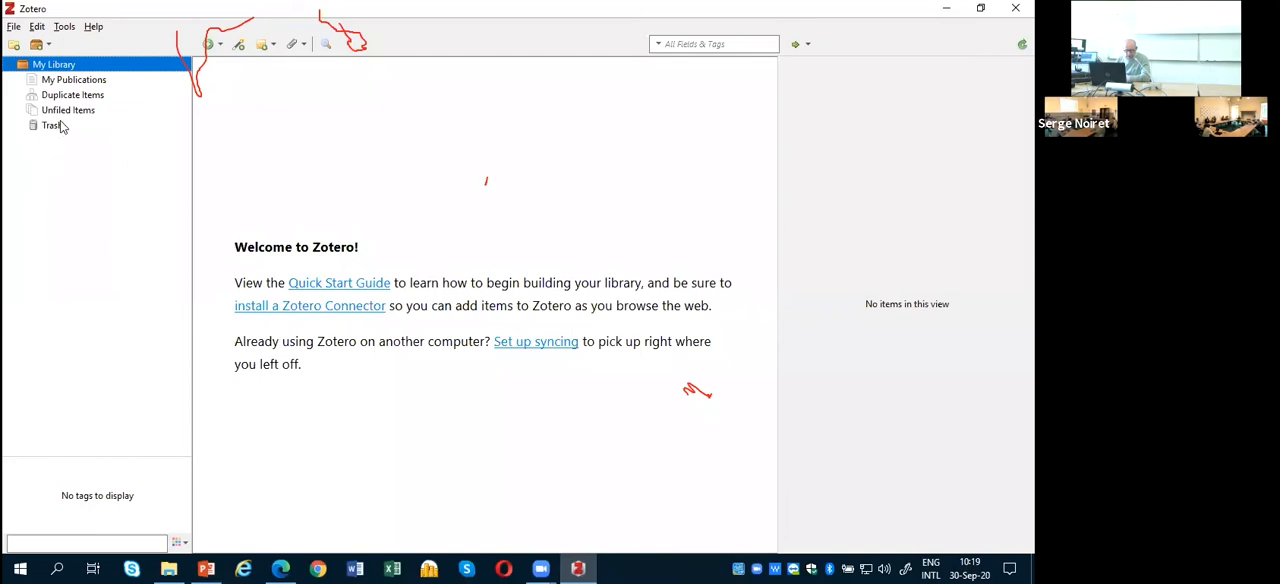
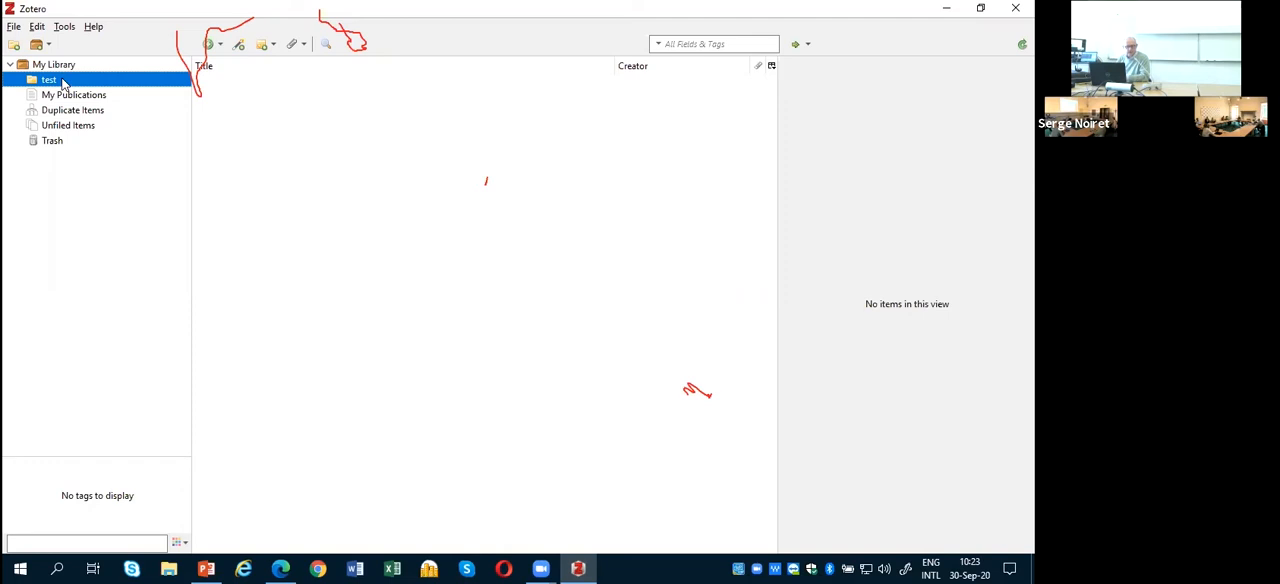
# Step: Create a new collection named test2 in My Library
pyautogui.click(14, 46)
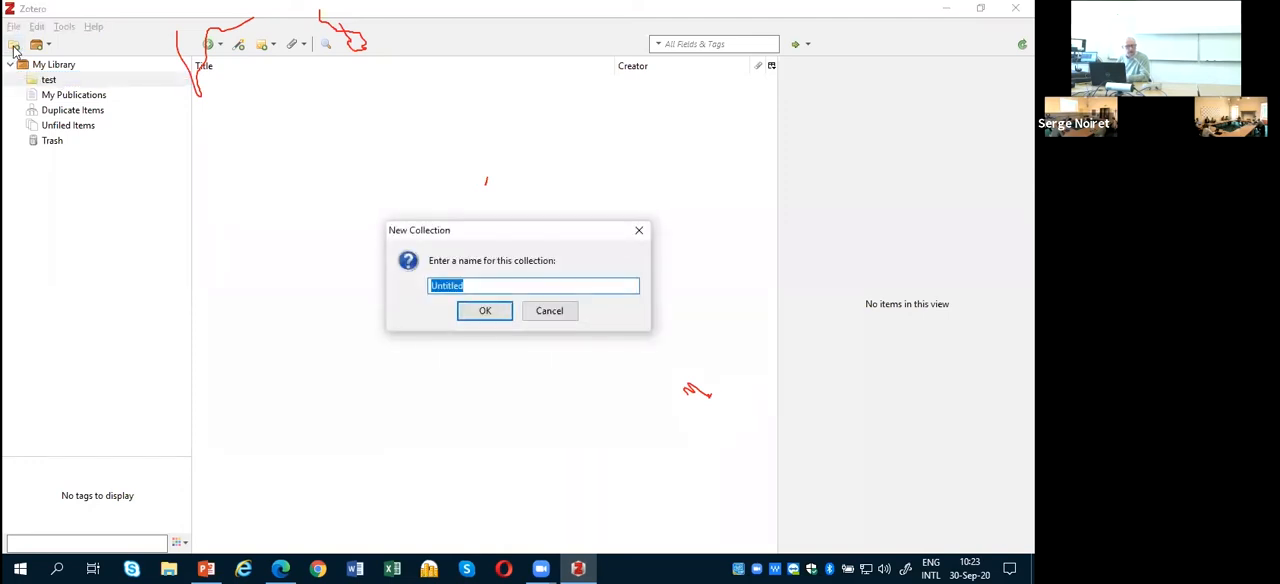
pyautogui.write('test2')
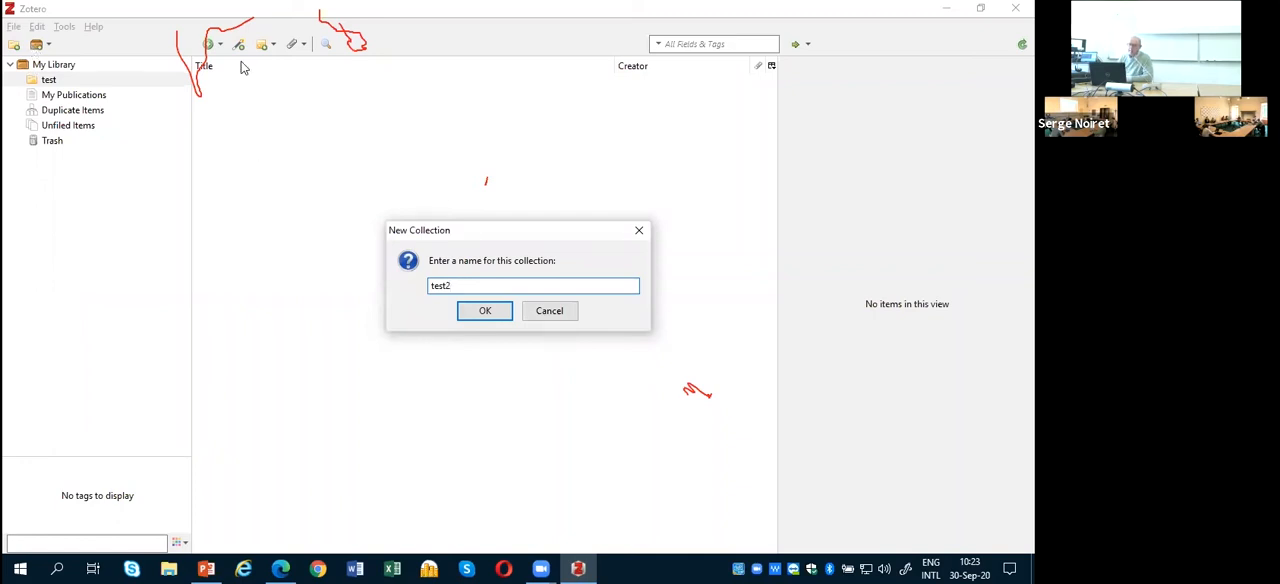
pyautogui.click(486, 315)
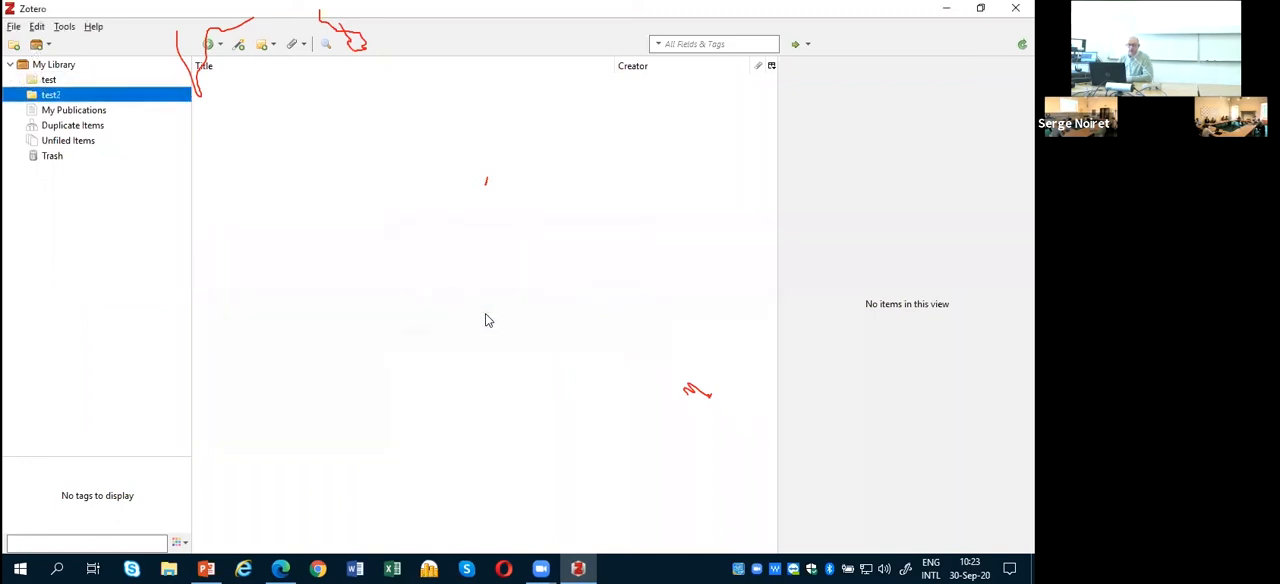
# Step: Move the test2 collection into the test collection so it becomes its subcollection
pyautogui.click(49, 81)
pyautogui.click(47, 96)
pyautogui.click(48, 81)
pyautogui.click(50, 95)
pyautogui.moveTo(52, 96); pyautogui.dragTo(72, 82)
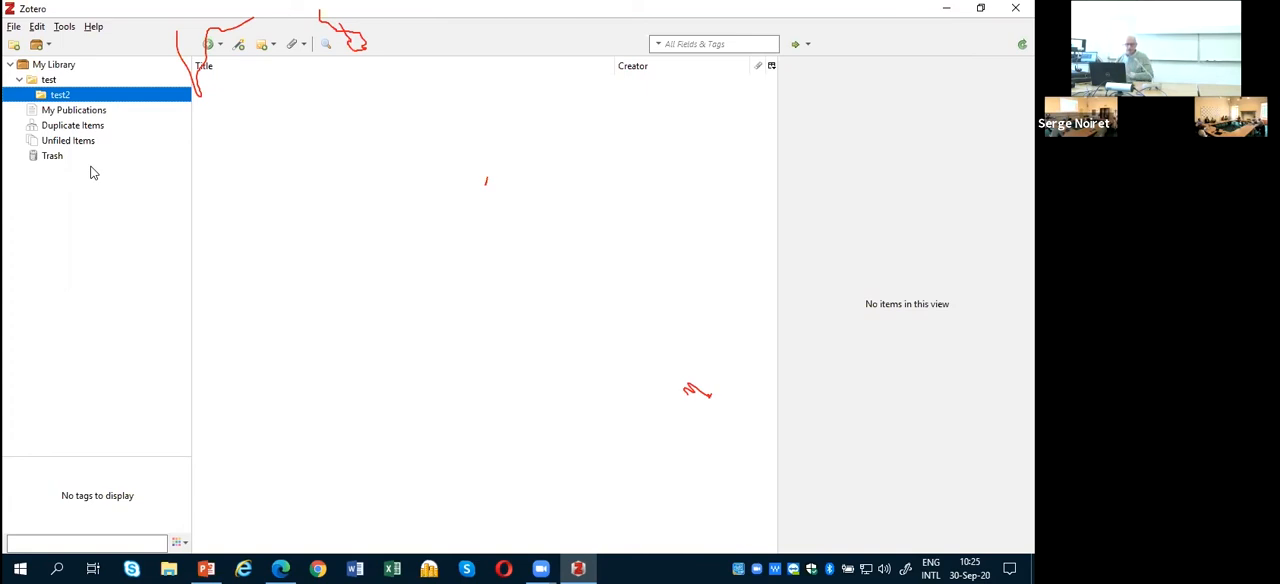
# Step: Collapse and re-expand the library tree, view the new group and feed options, and select the test collection
pyautogui.click(10, 65)
pyautogui.click(10, 66)
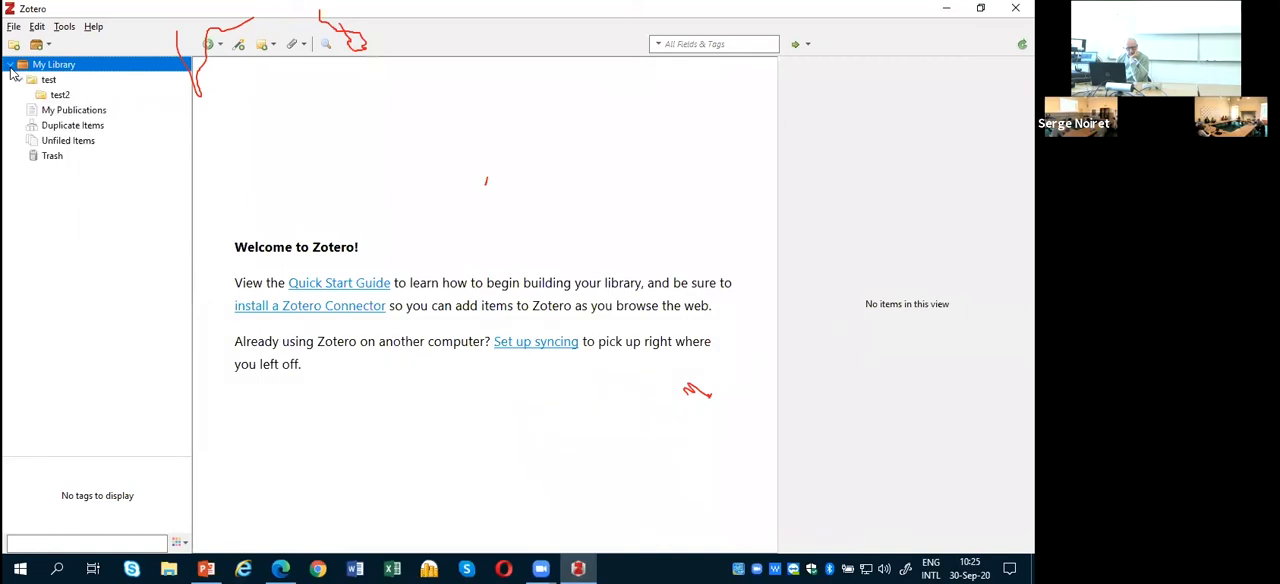
pyautogui.click(18, 81)
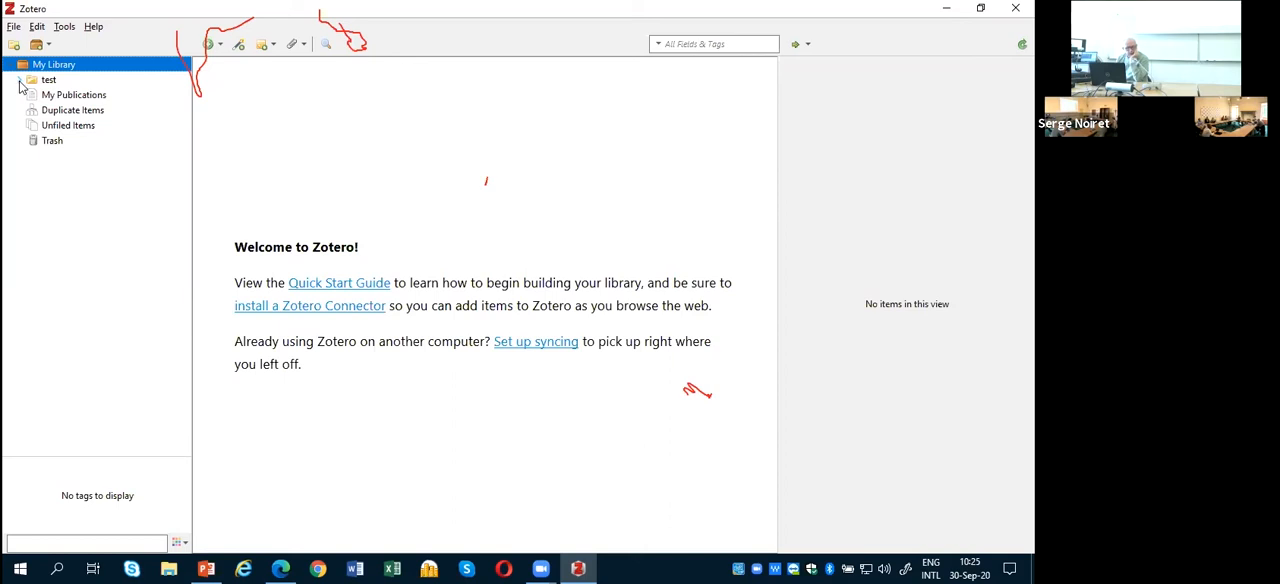
pyautogui.click(48, 45)
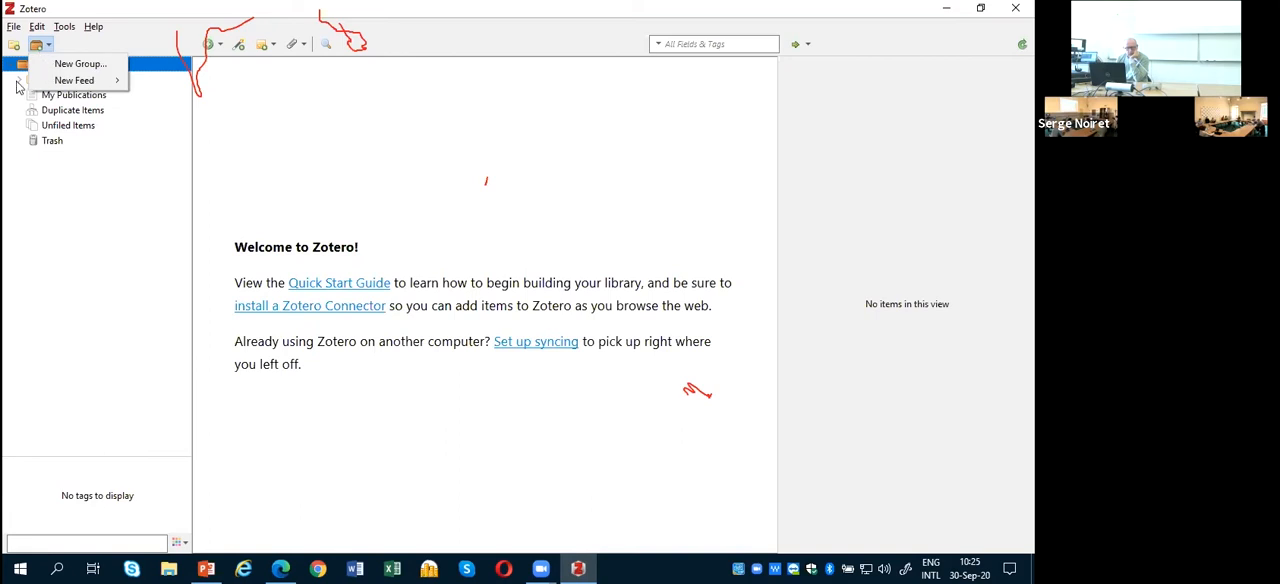
pyautogui.click(19, 79)
pyautogui.click(19, 79)
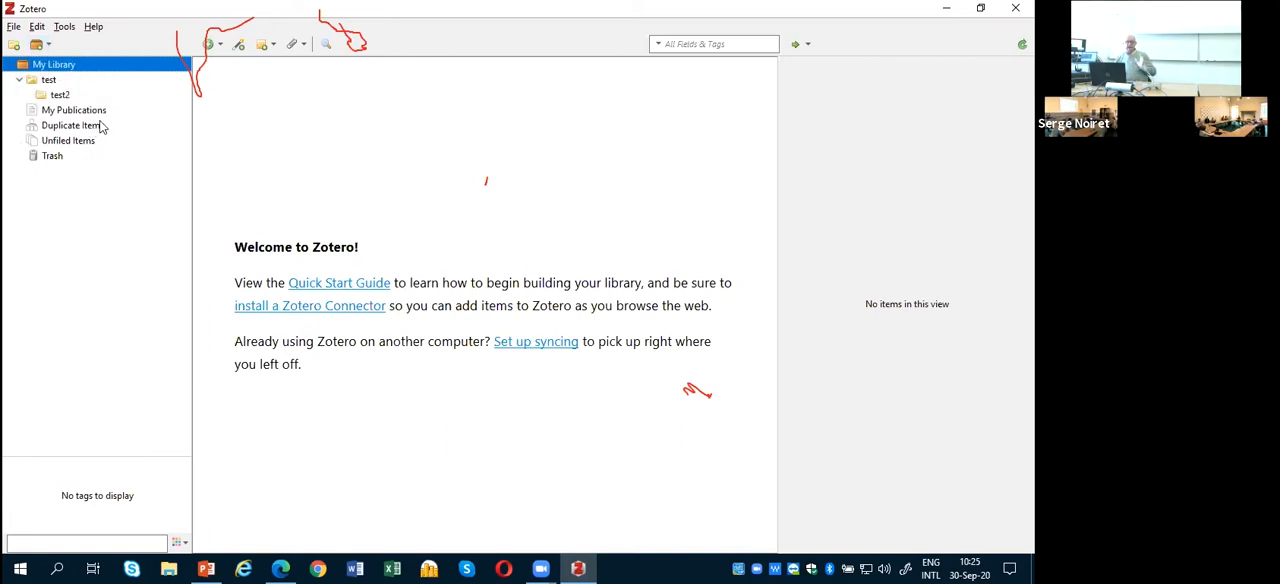
pyautogui.click(50, 83)
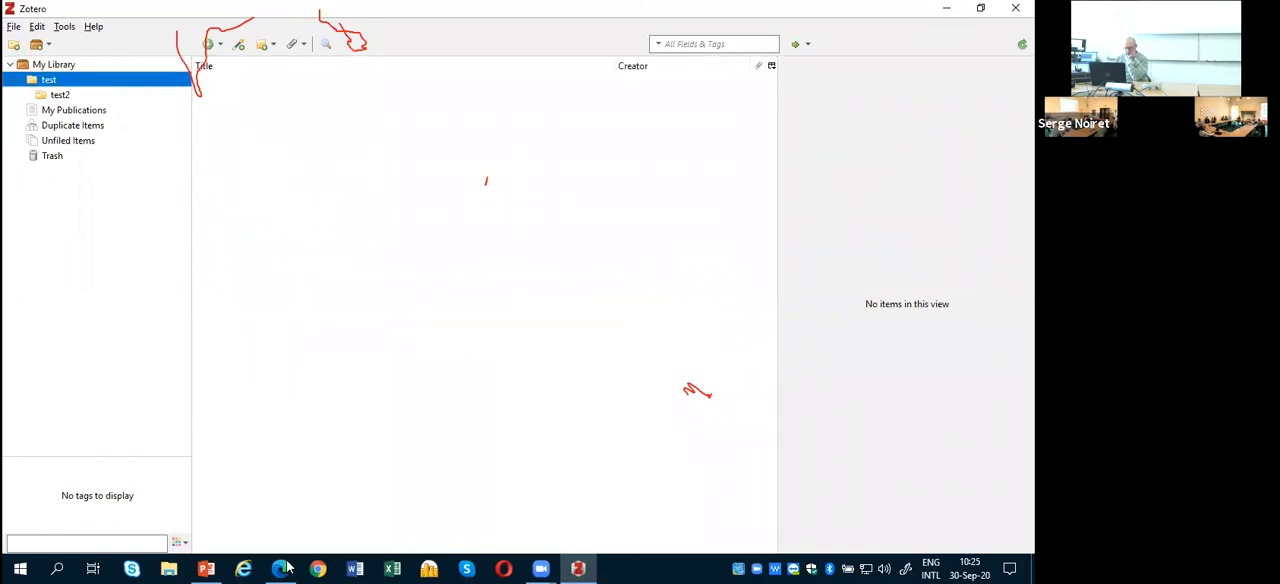
# Step: Switch to Microsoft Edge, search its installed extensions for zotero, and return to the full extensions list
pyautogui.moveTo(284, 568)
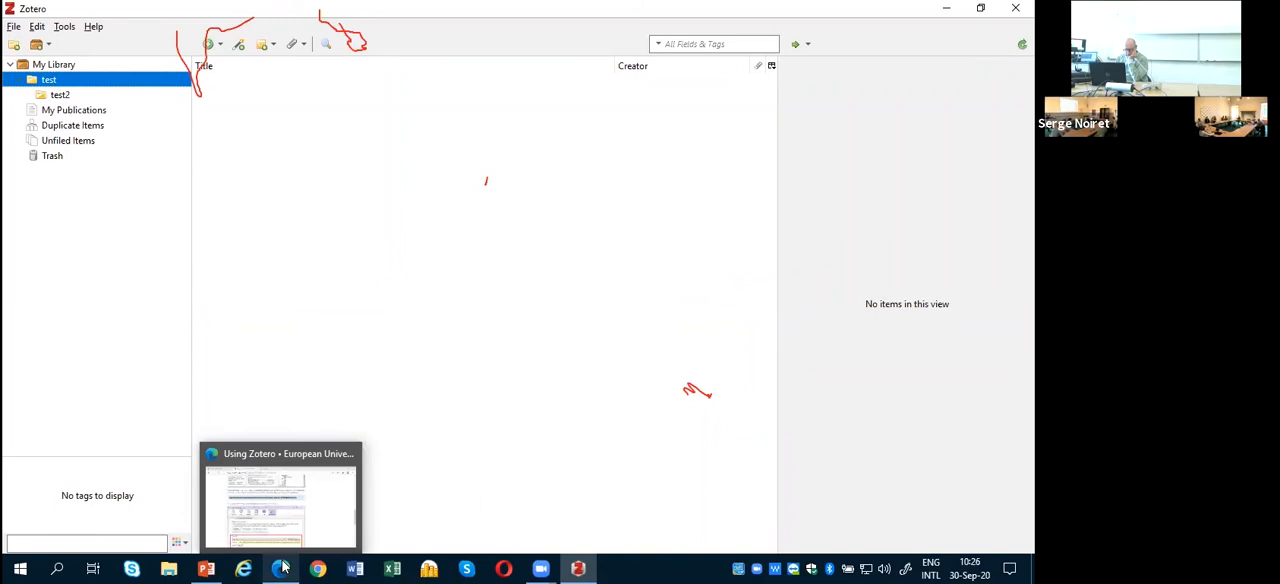
pyautogui.click(284, 568)
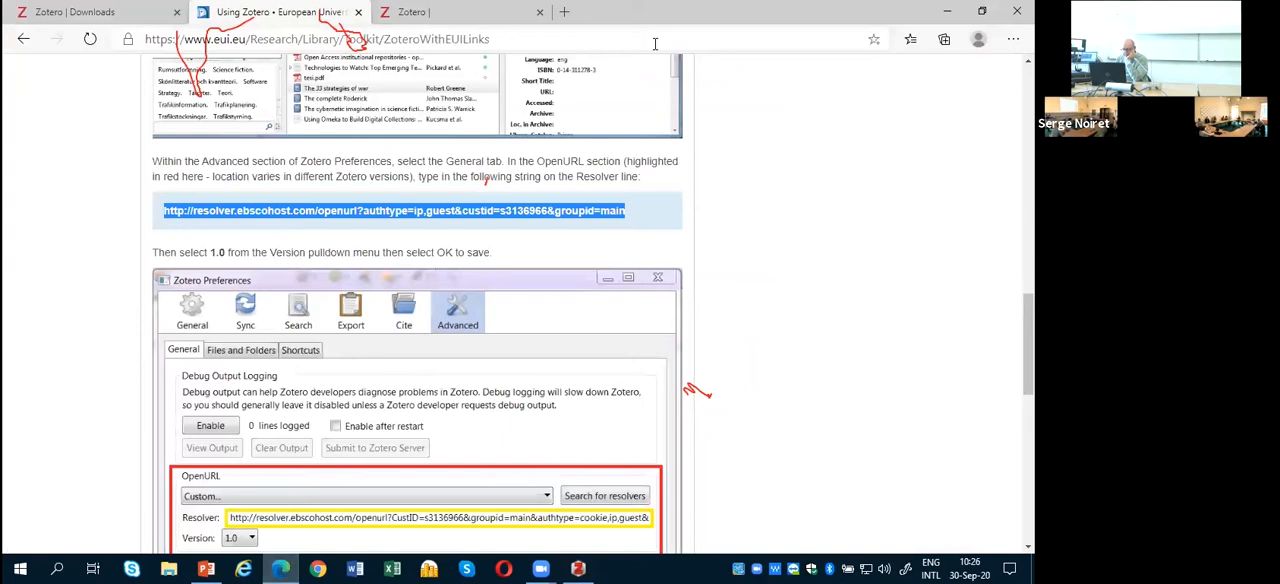
pyautogui.scroll(3, 827, 77)
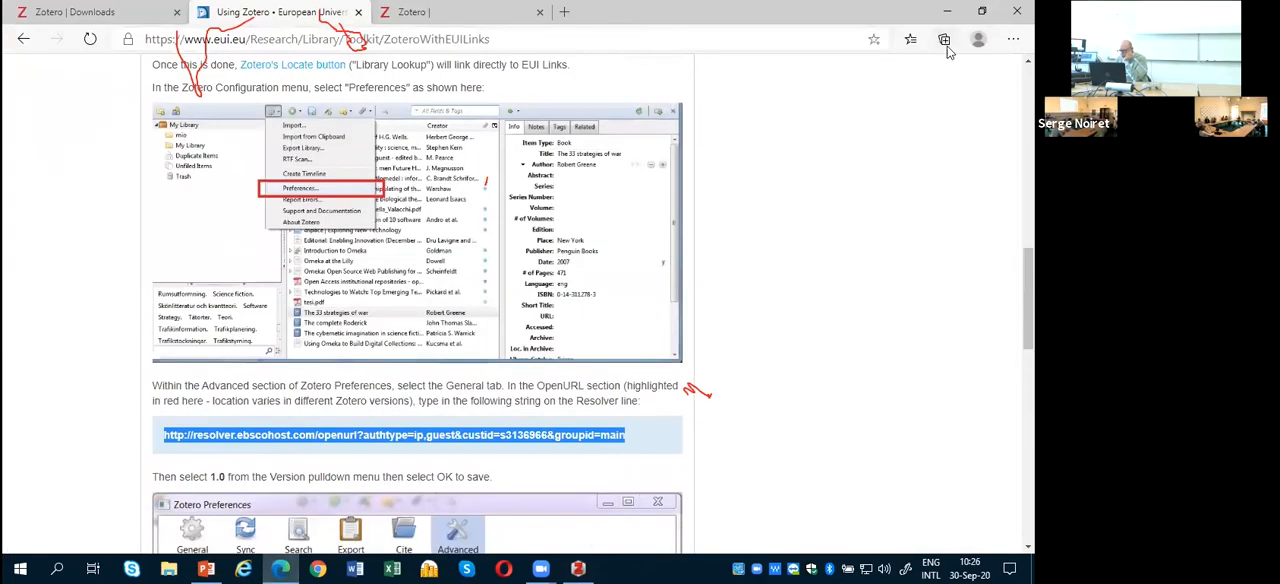
pyautogui.click(1013, 40)
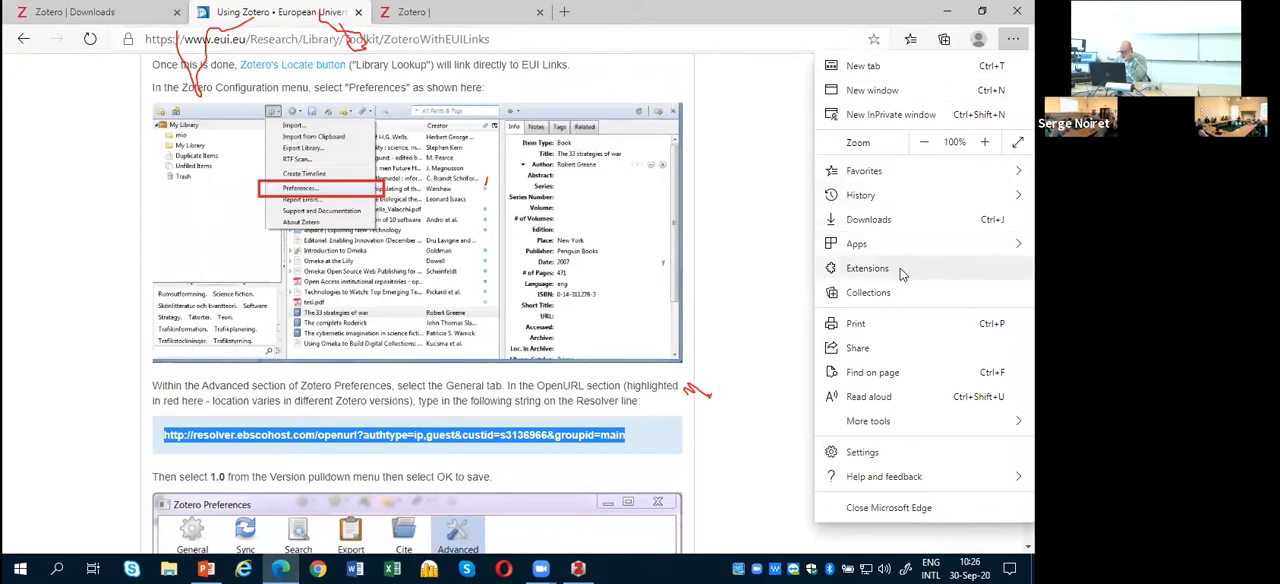
pyautogui.click(866, 268)
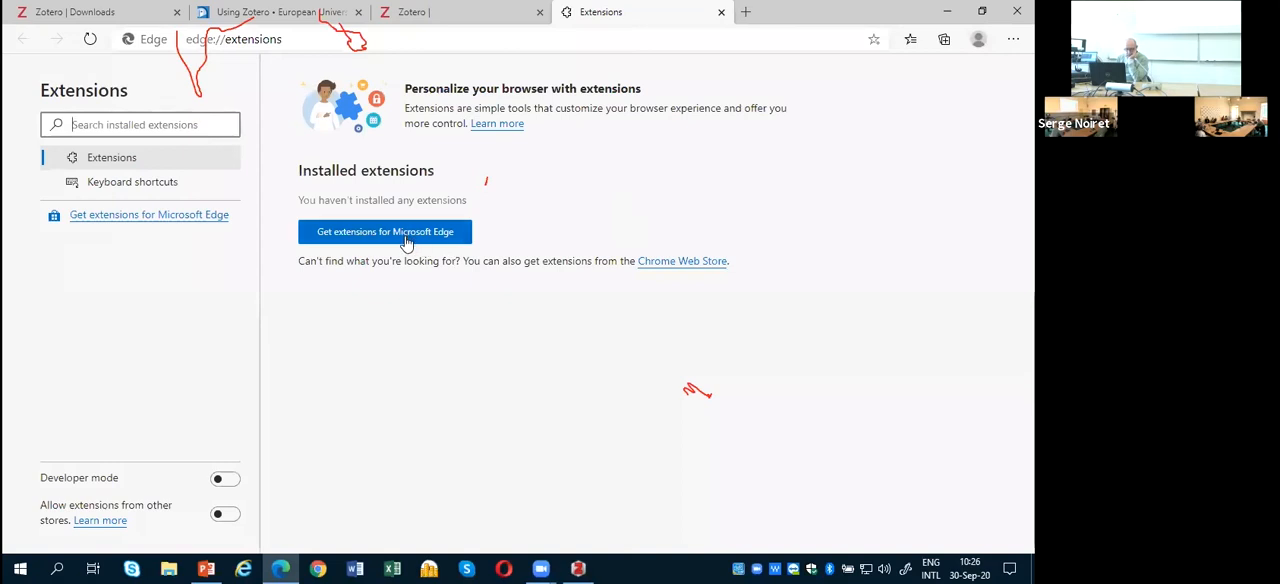
pyautogui.write('zotero')
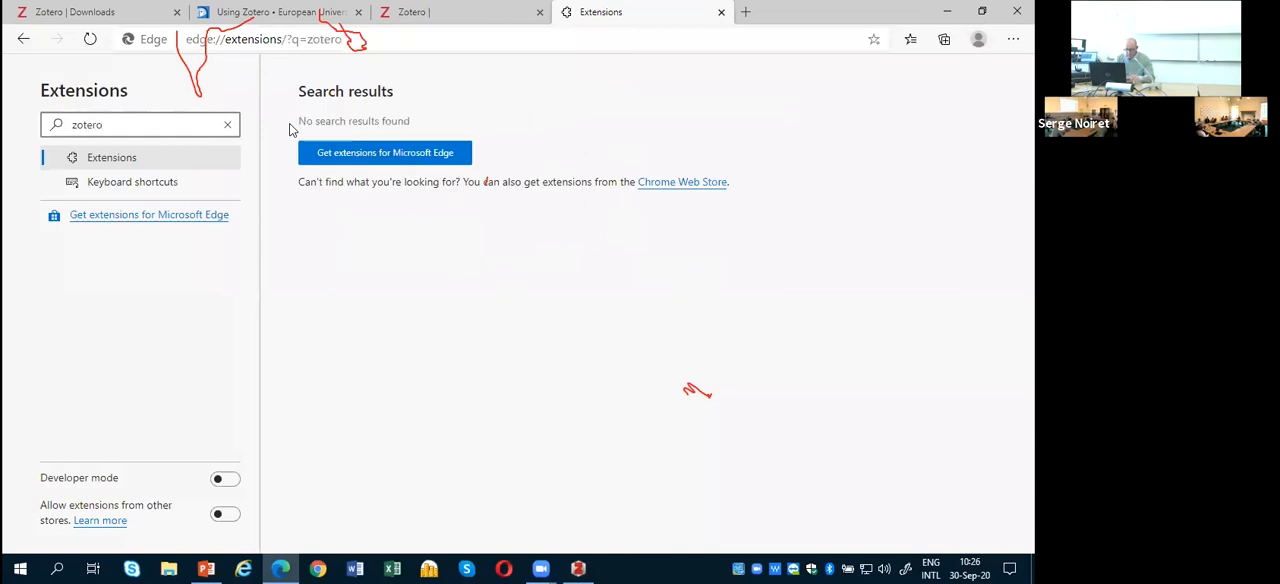
pyautogui.click(122, 160)
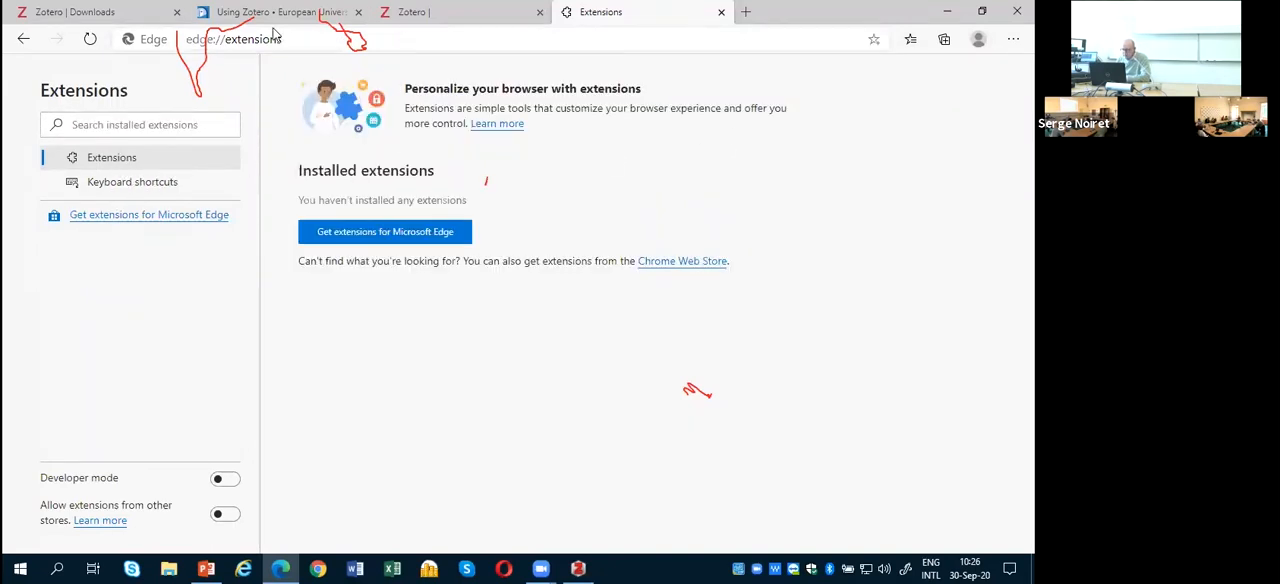
# Step: Open the Zotero Connector page in Edge Add-ons from the Zotero downloads page and look through its description
pyautogui.click(93, 12)
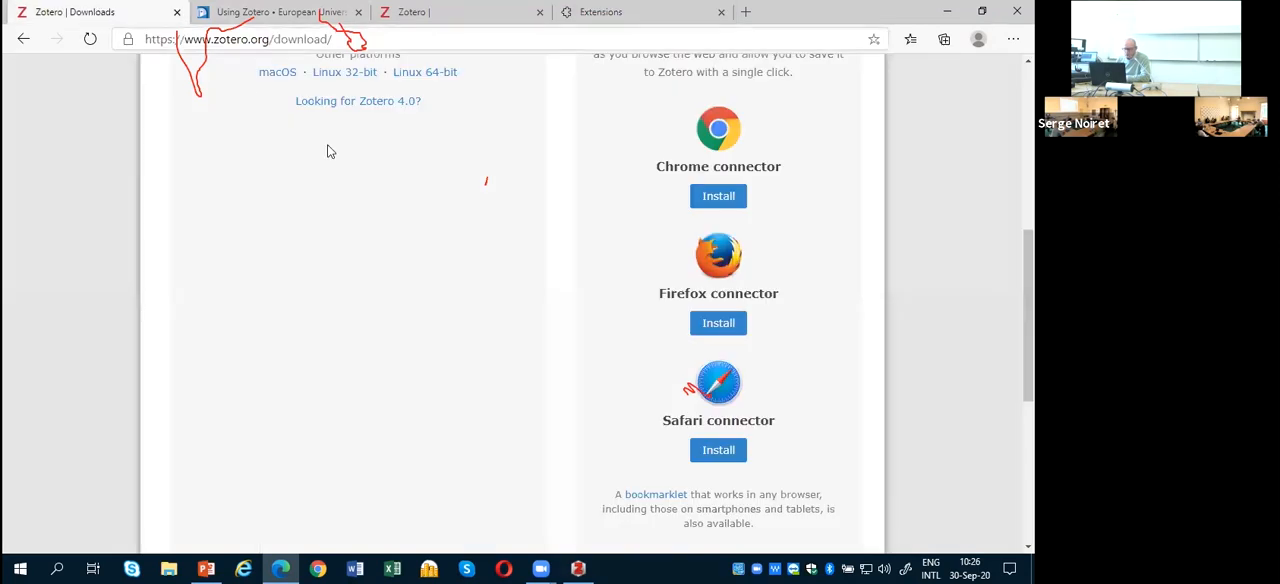
pyautogui.scroll(2, 608, 350)
pyautogui.scroll(1, 608, 350)
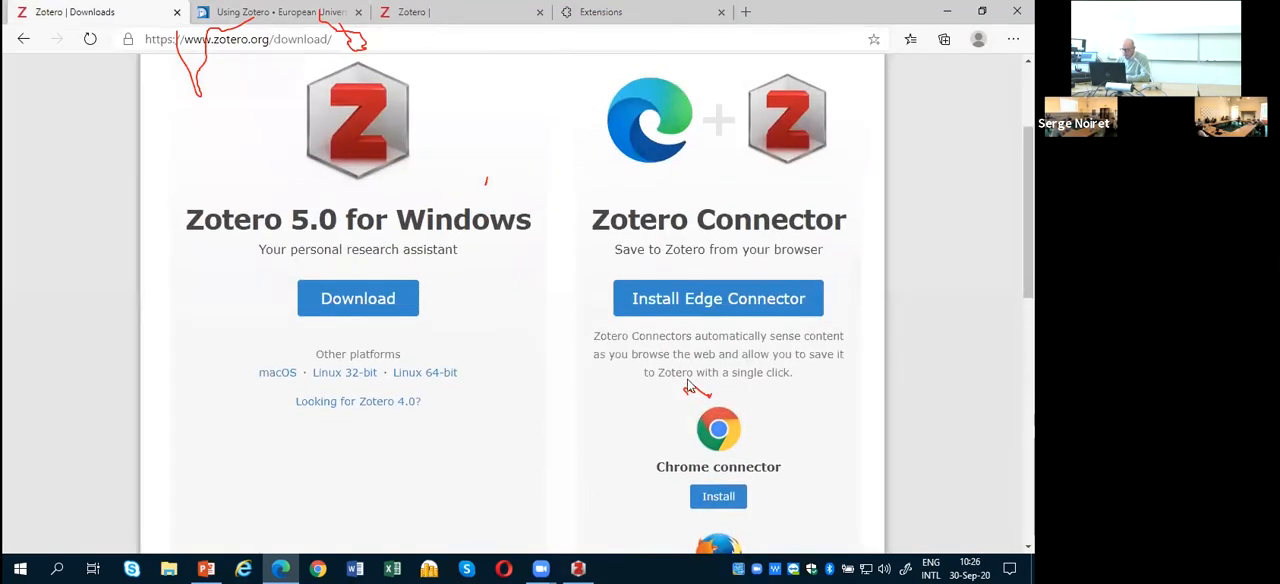
pyautogui.click(727, 305)
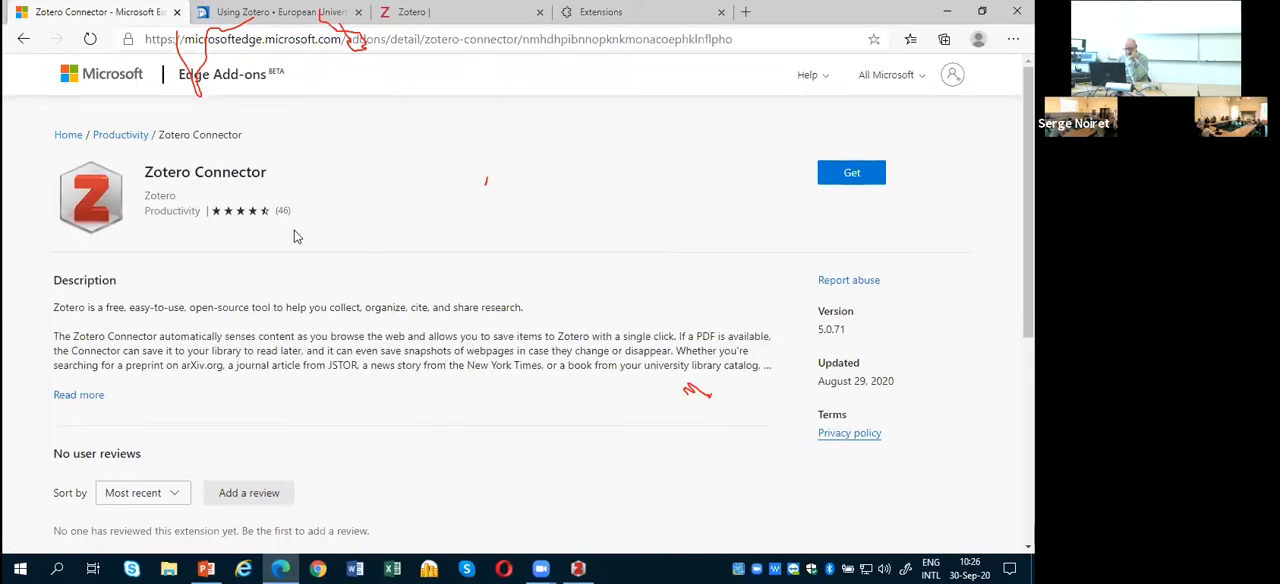
pyautogui.scroll(-2, 283, 335)
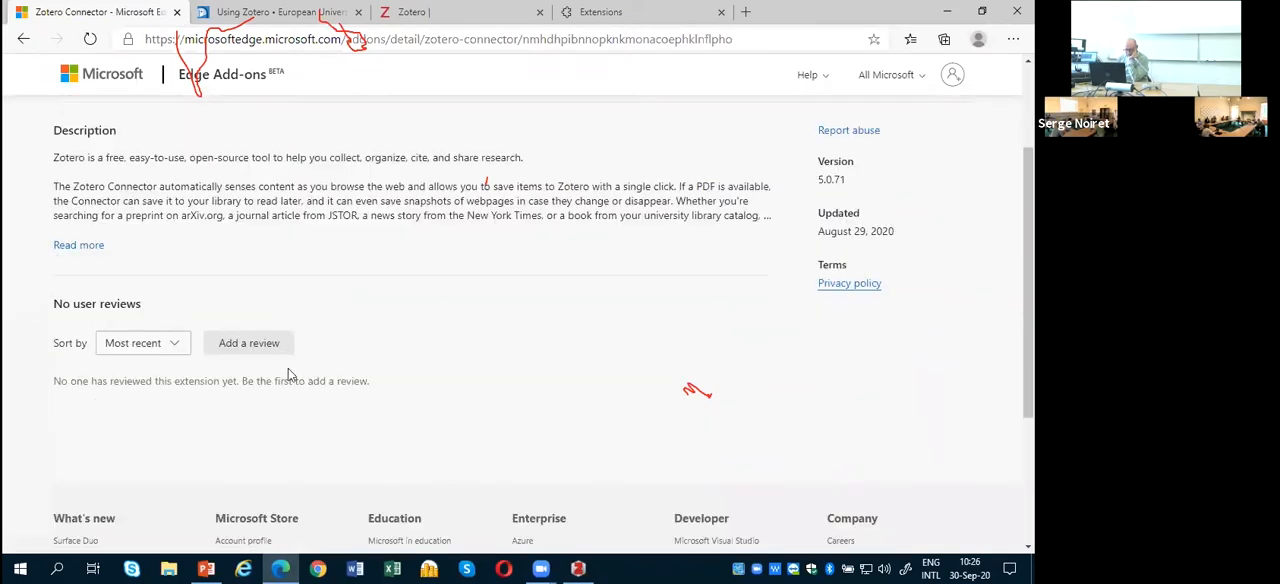
pyautogui.scroll(1, 312, 397)
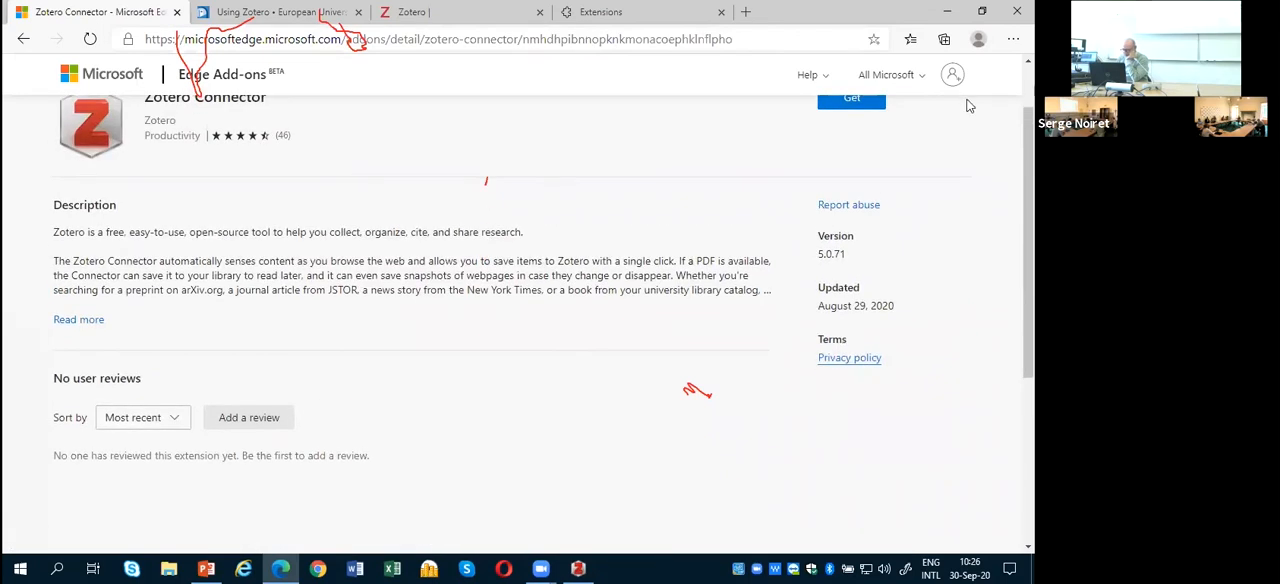
# Step: Add the Zotero Connector extension to Microsoft Edge, and open the sync sign-in and close it without signing in
pyautogui.click(851, 98)
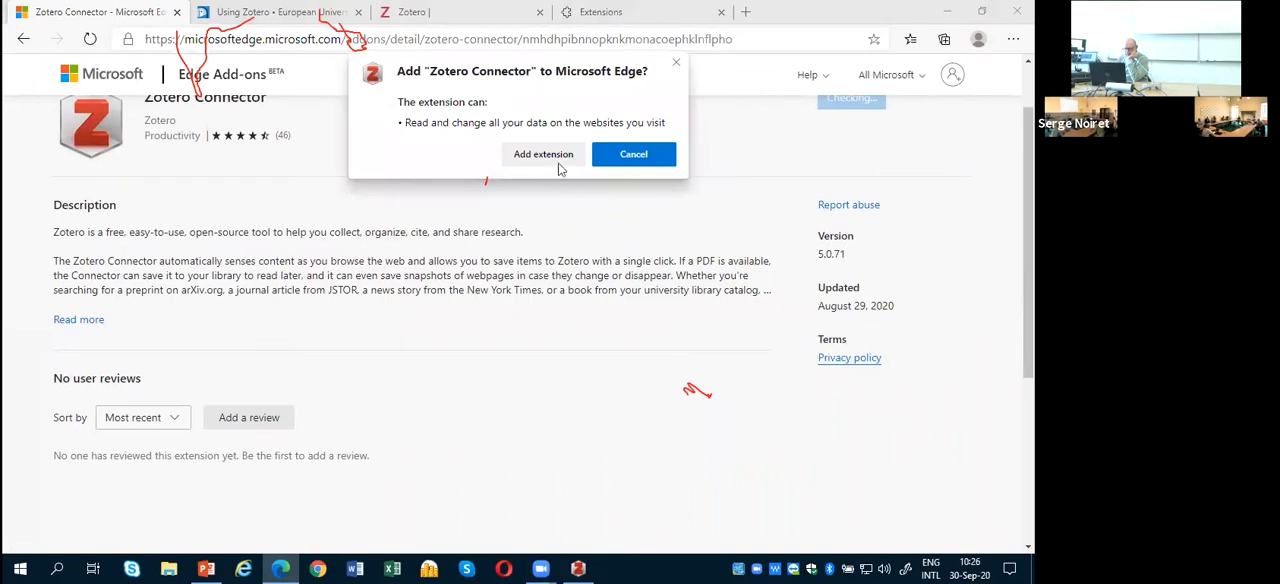
pyautogui.click(543, 155)
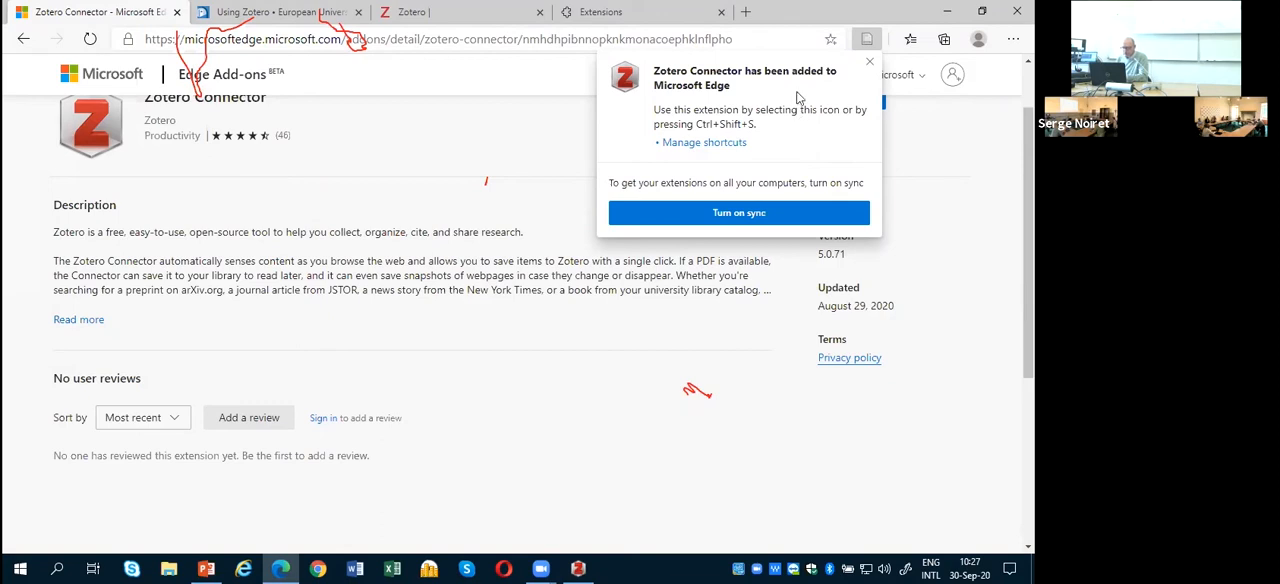
pyautogui.click(739, 220)
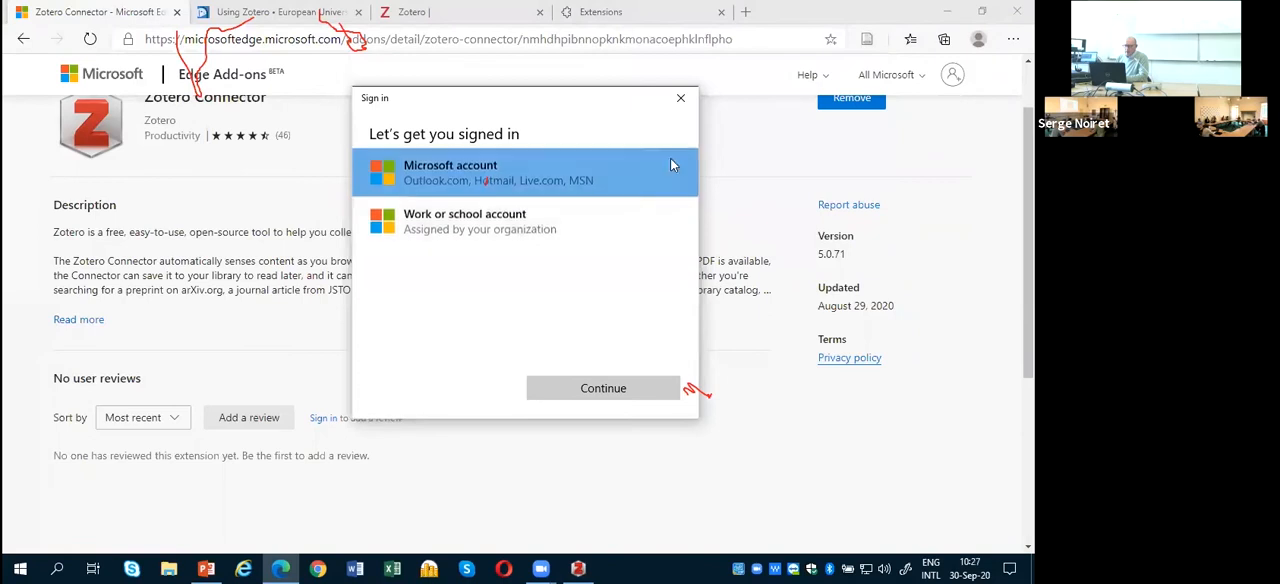
pyautogui.click(680, 98)
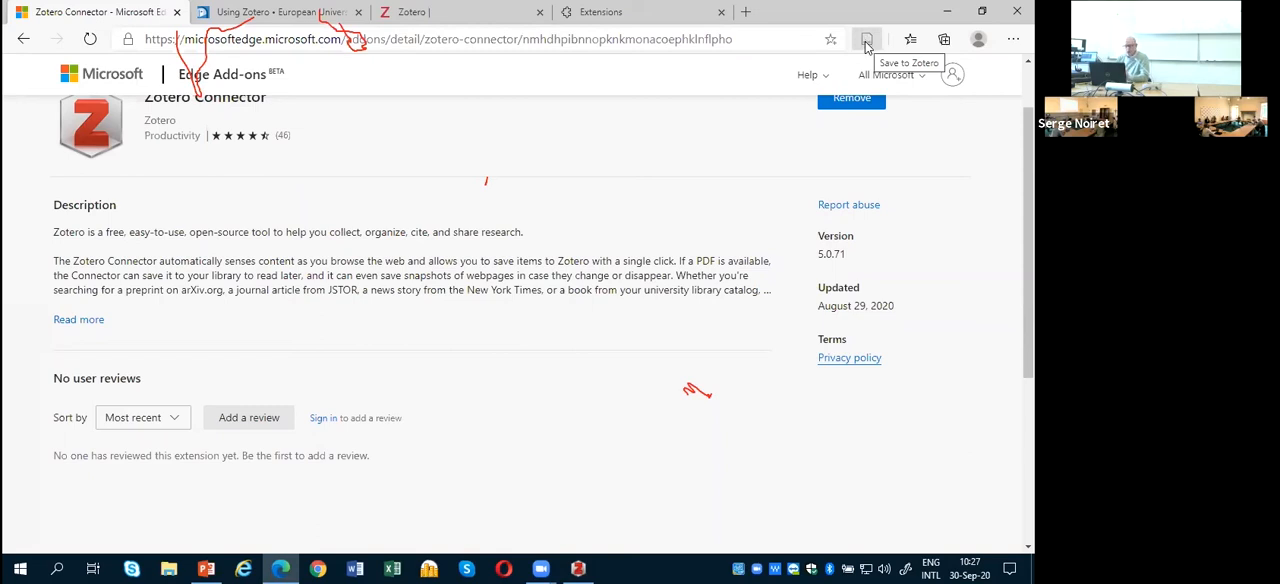
# Step: Select the Zotero Connector page's web address, and review the installation and EUI Links sections of the Using Zotero guide
pyautogui.scroll(1, 663, 345)
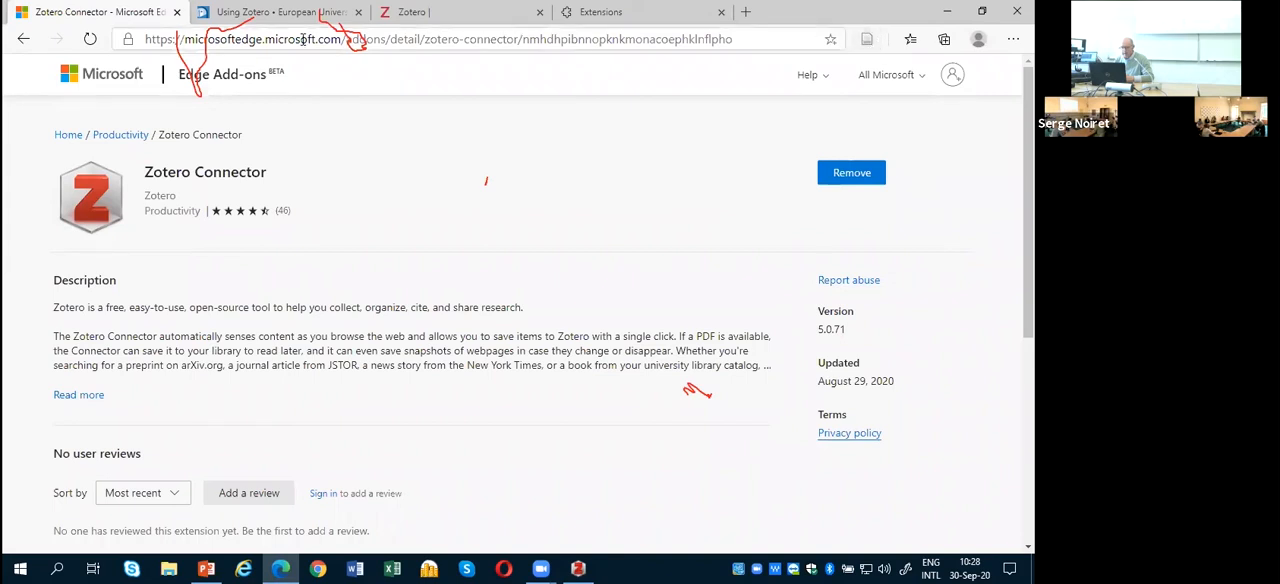
pyautogui.moveTo(184, 39); pyautogui.dragTo(758, 37)
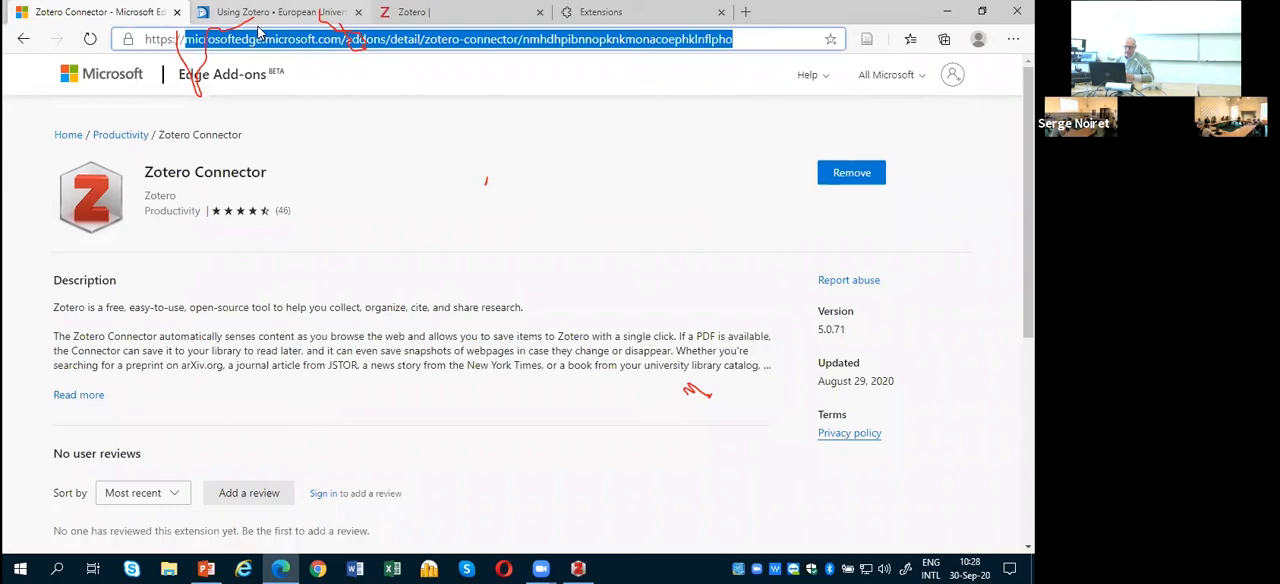
pyautogui.click(258, 29)
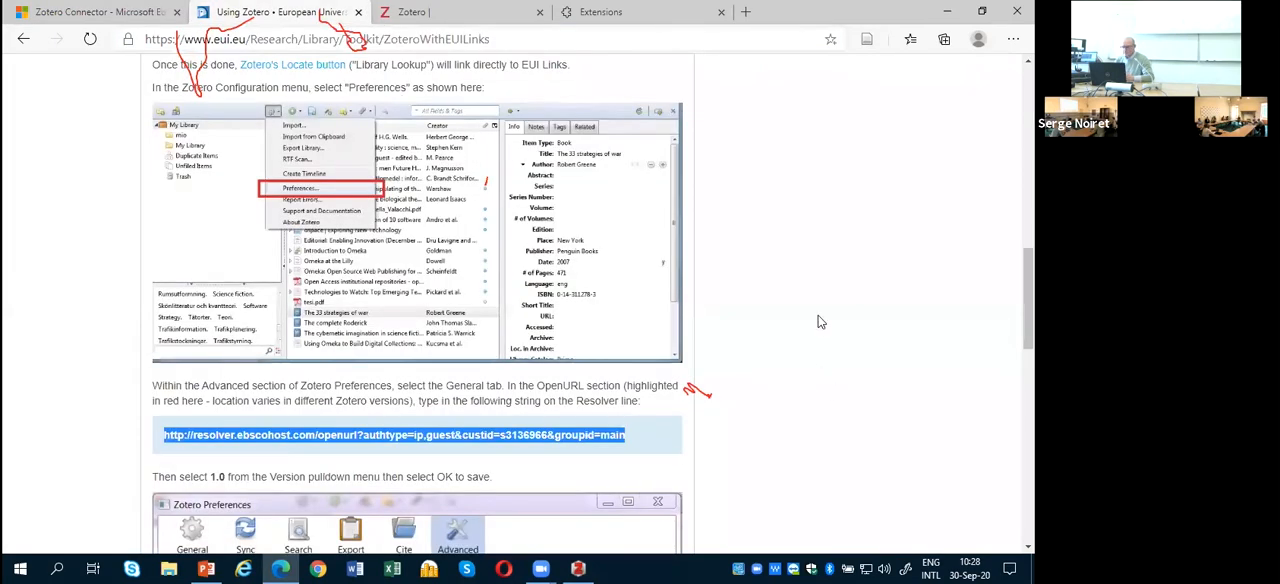
pyautogui.scroll(2, 818, 321)
pyautogui.scroll(5, 818, 321)
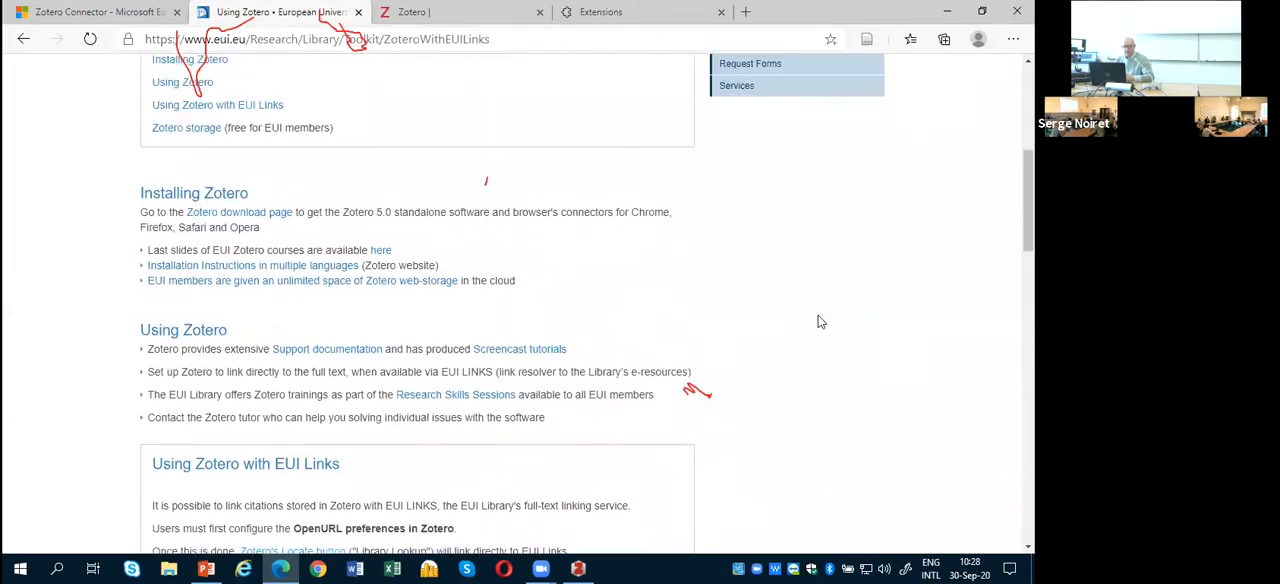
pyautogui.scroll(5, 810, 328)
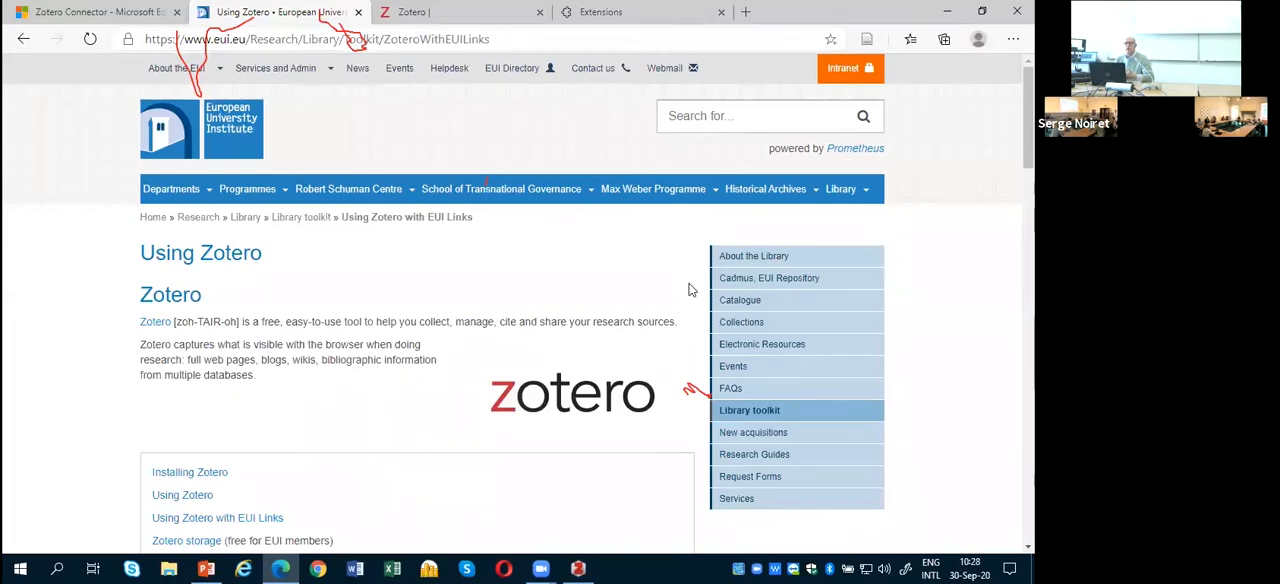
pyautogui.scroll(-3, 688, 294)
pyautogui.scroll(-15, 688, 294)
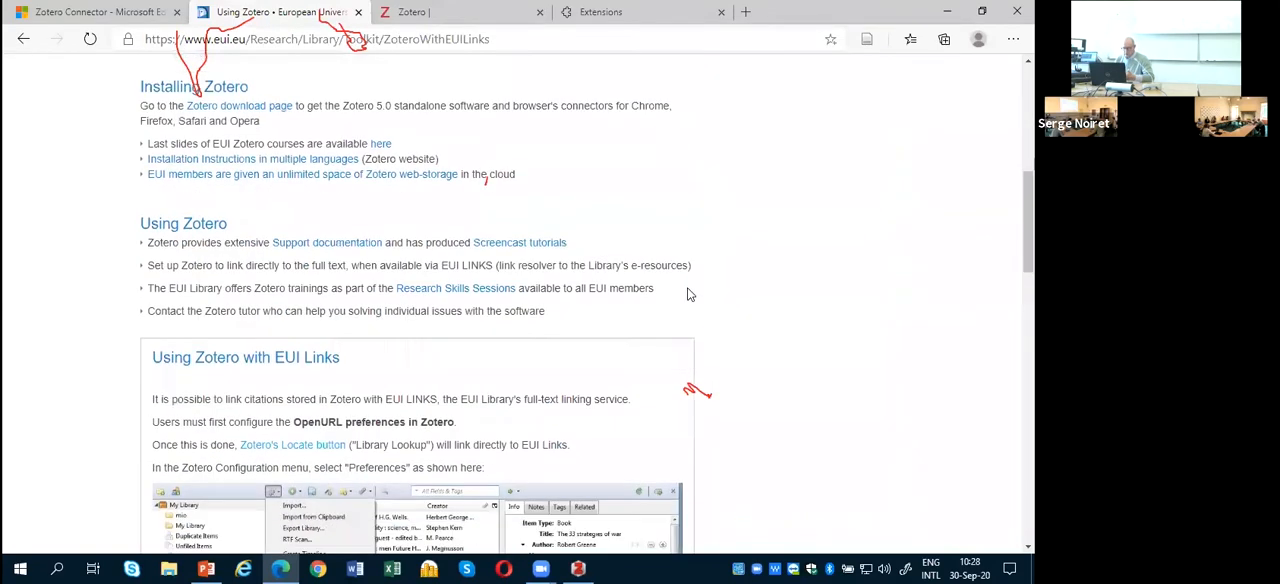
pyautogui.scroll(8, 688, 294)
pyautogui.scroll(15, 690, 290)
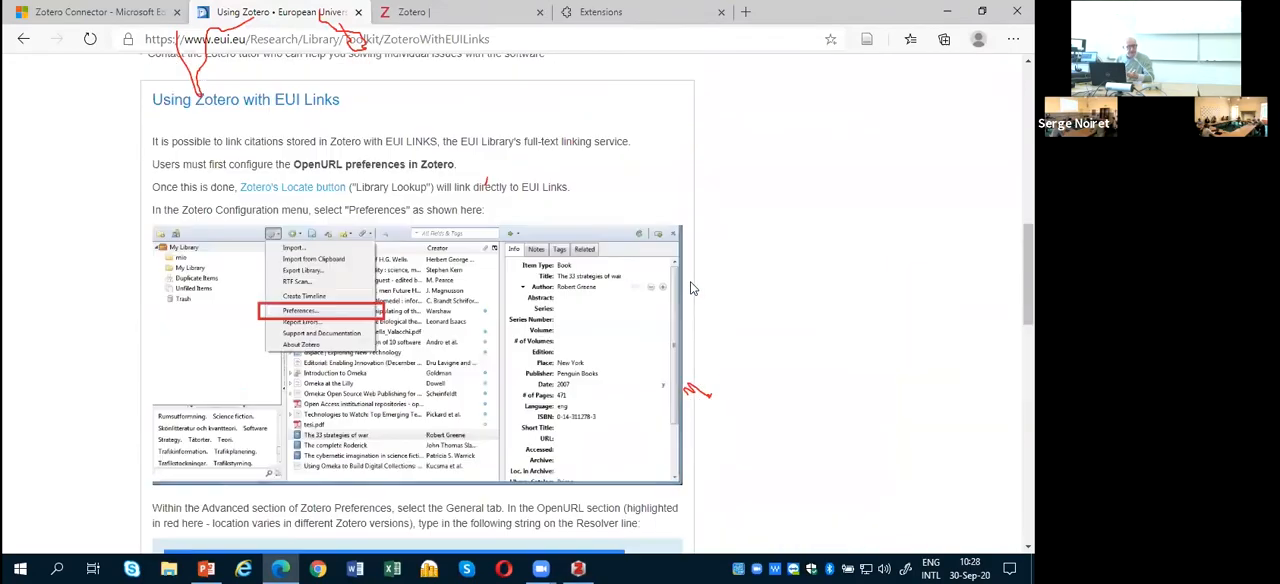
# Step: Try to save the Using Zotero web page to Zotero with the connector, and switch to the Zotero library window
pyautogui.scroll(2, 688, 294)
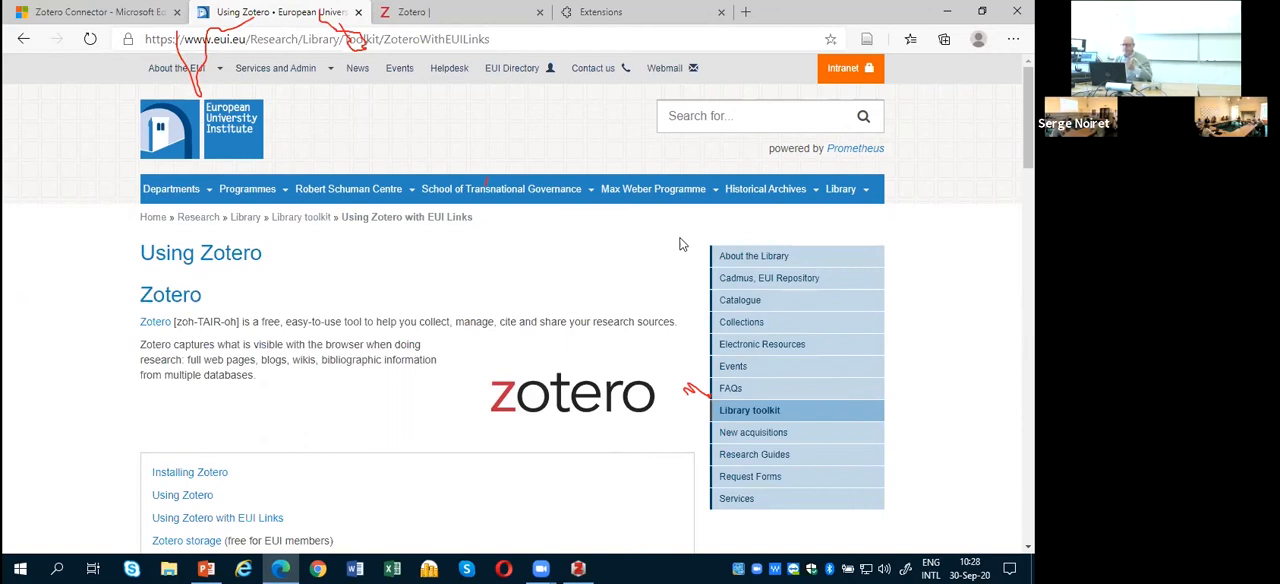
pyautogui.click(867, 43)
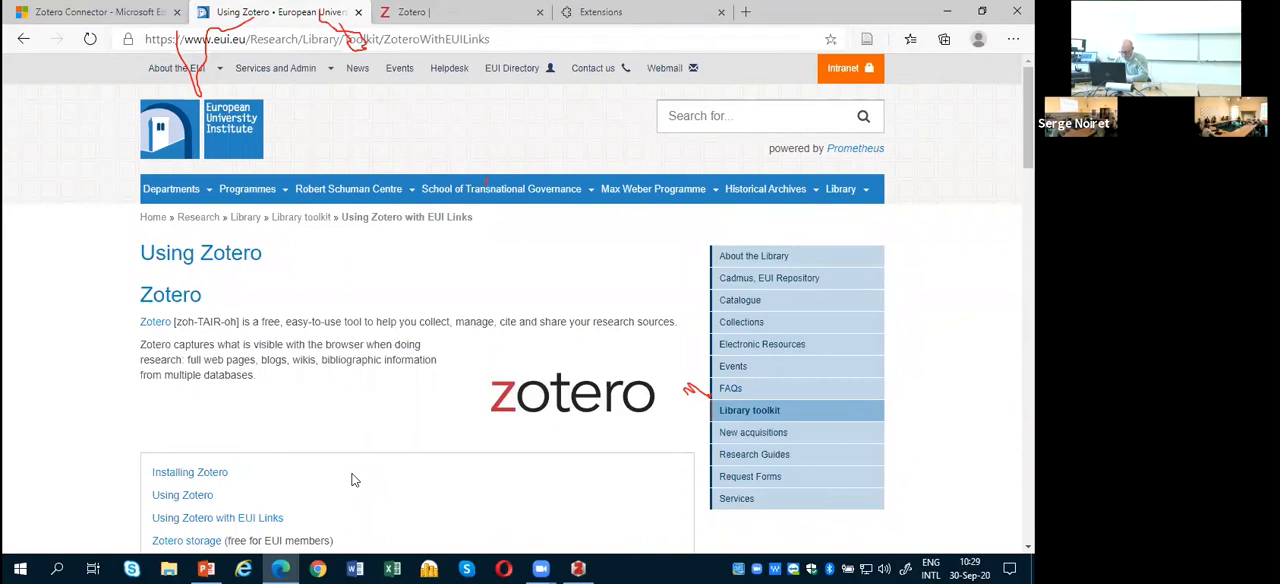
pyautogui.click(578, 568)
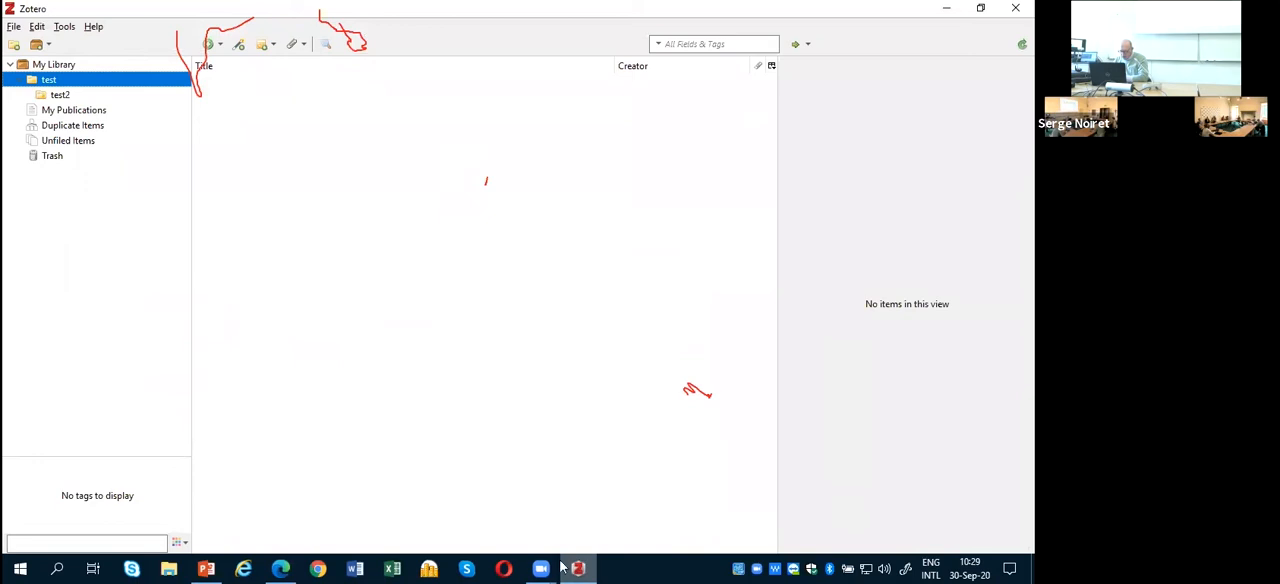
# Step: Switch to Google Chrome and save the EUI Library home page to the test collection with the Zotero Connector
pyautogui.click(284, 568)
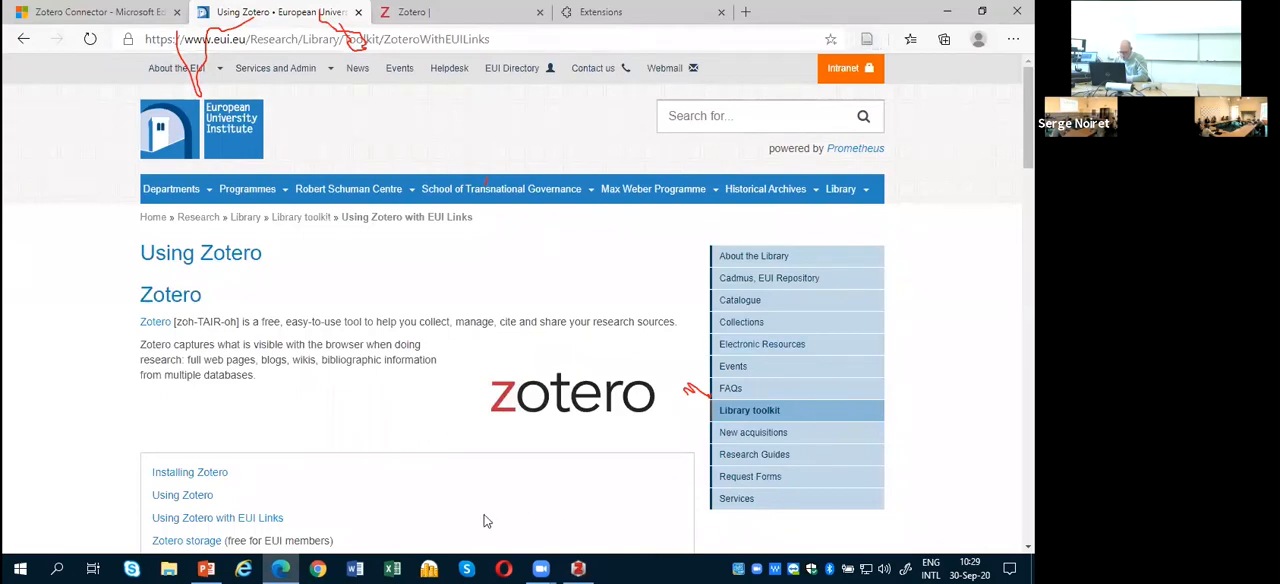
pyautogui.click(318, 569)
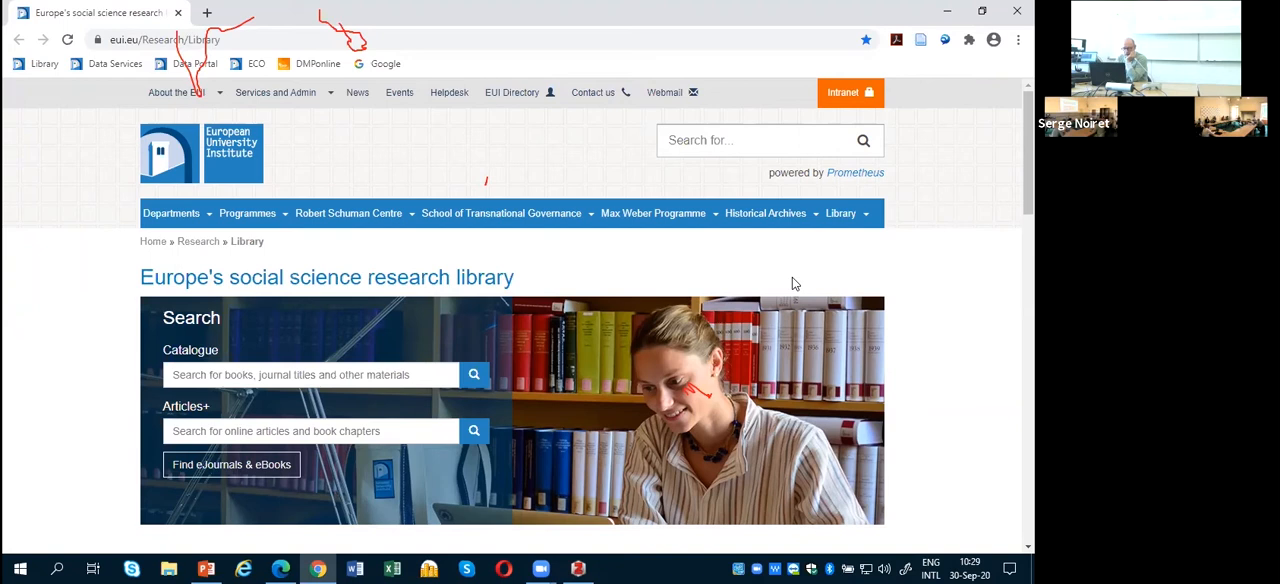
pyautogui.moveTo(261, 214)
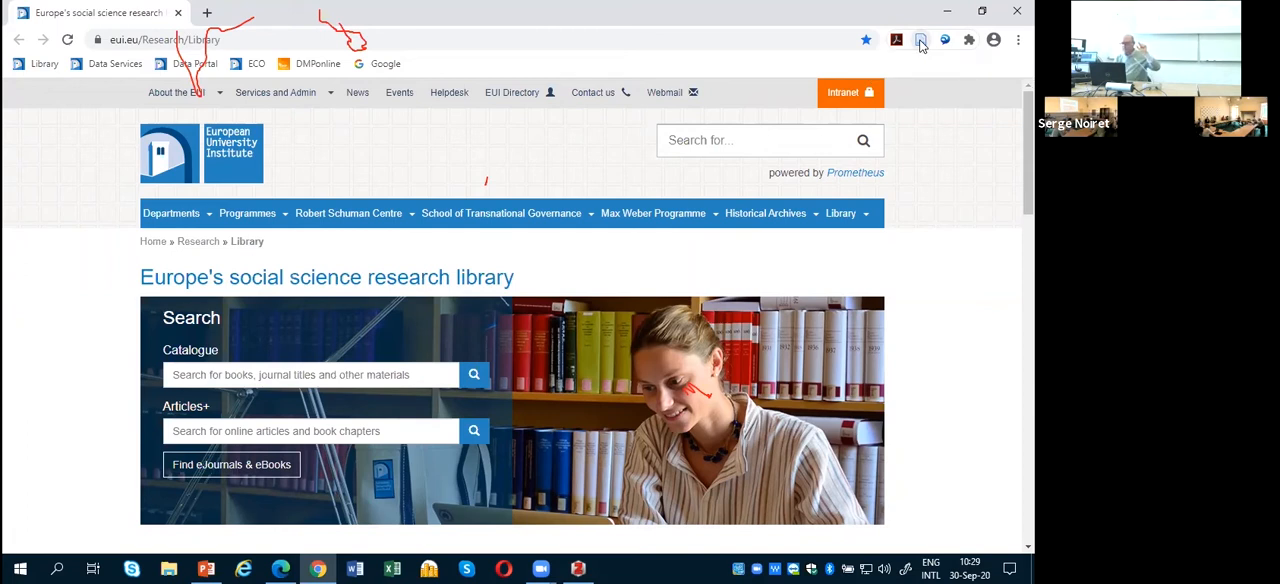
pyautogui.click(921, 42)
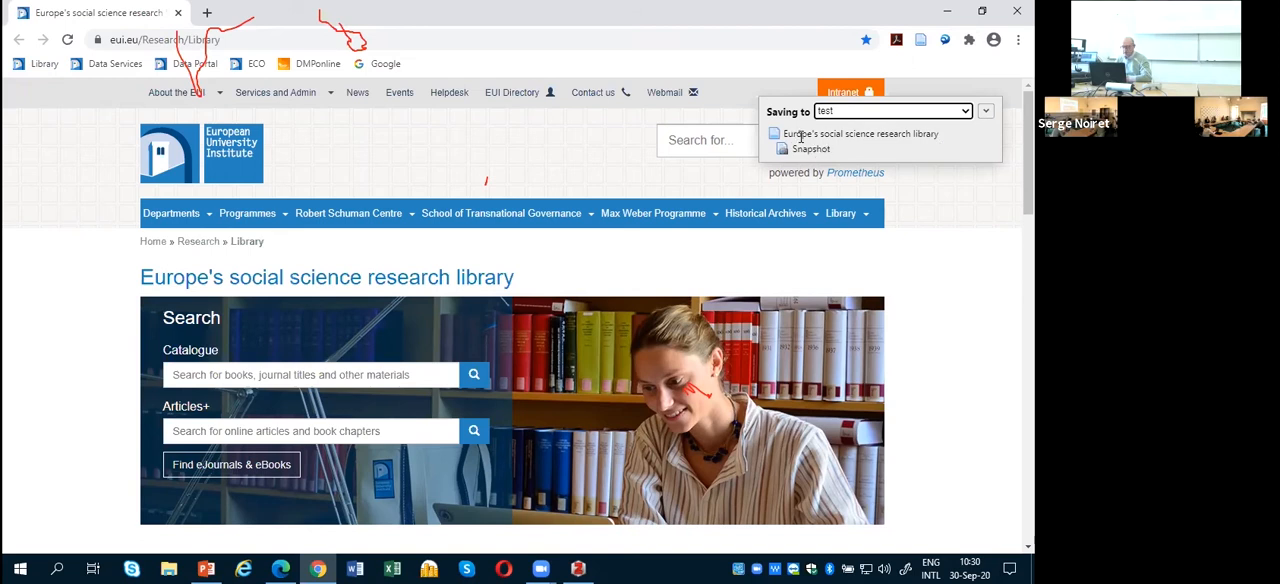
# Step: Inspect the connector's destination collection choices for the saved page, and close the save window without changing the collection
pyautogui.click(986, 113)
pyautogui.click(986, 113)
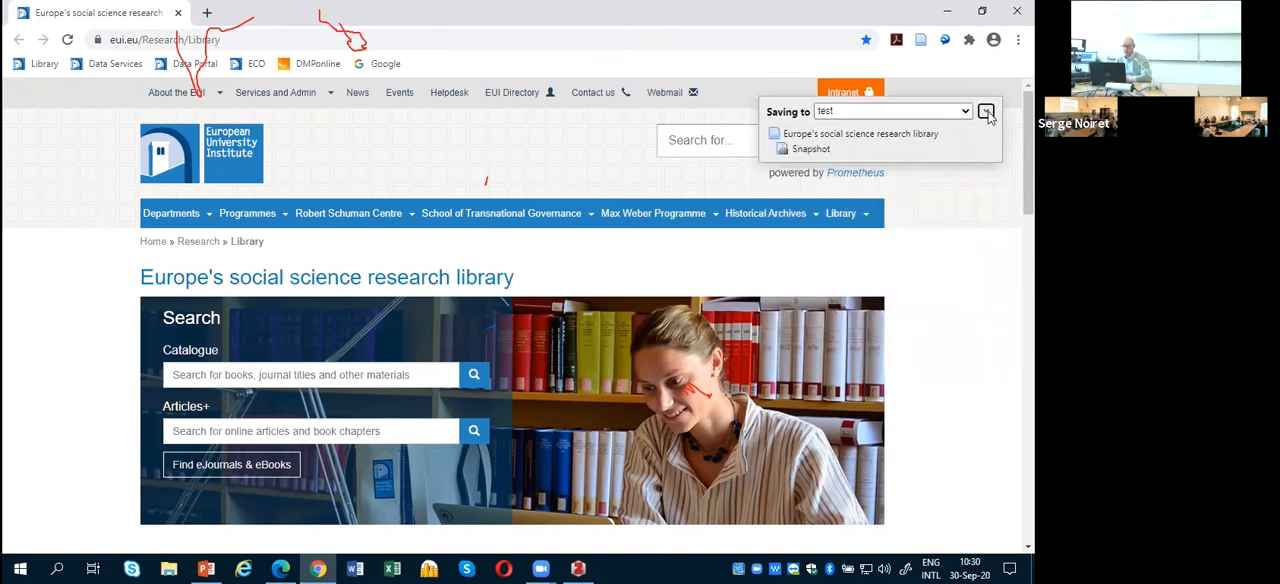
pyautogui.click(986, 113)
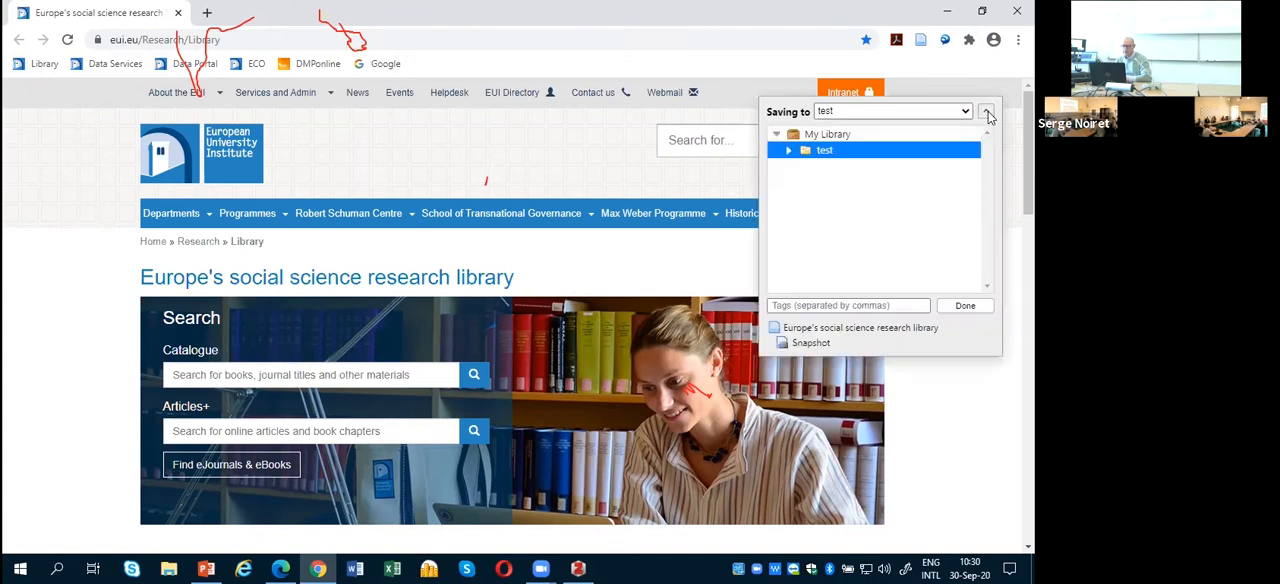
pyautogui.click(986, 113)
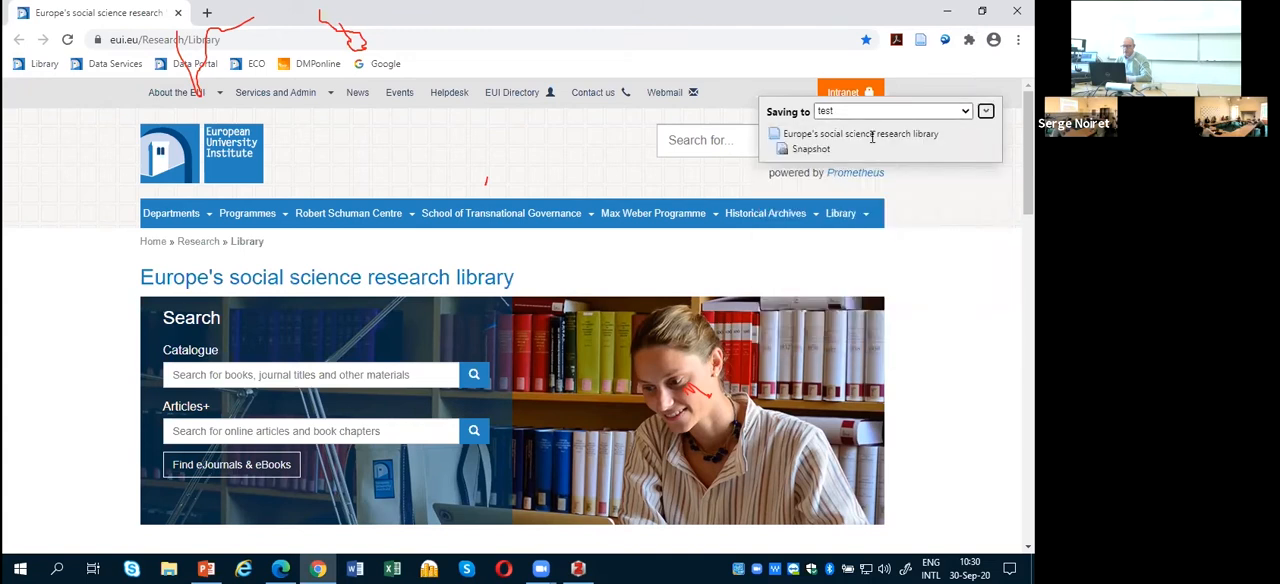
pyautogui.click(868, 112)
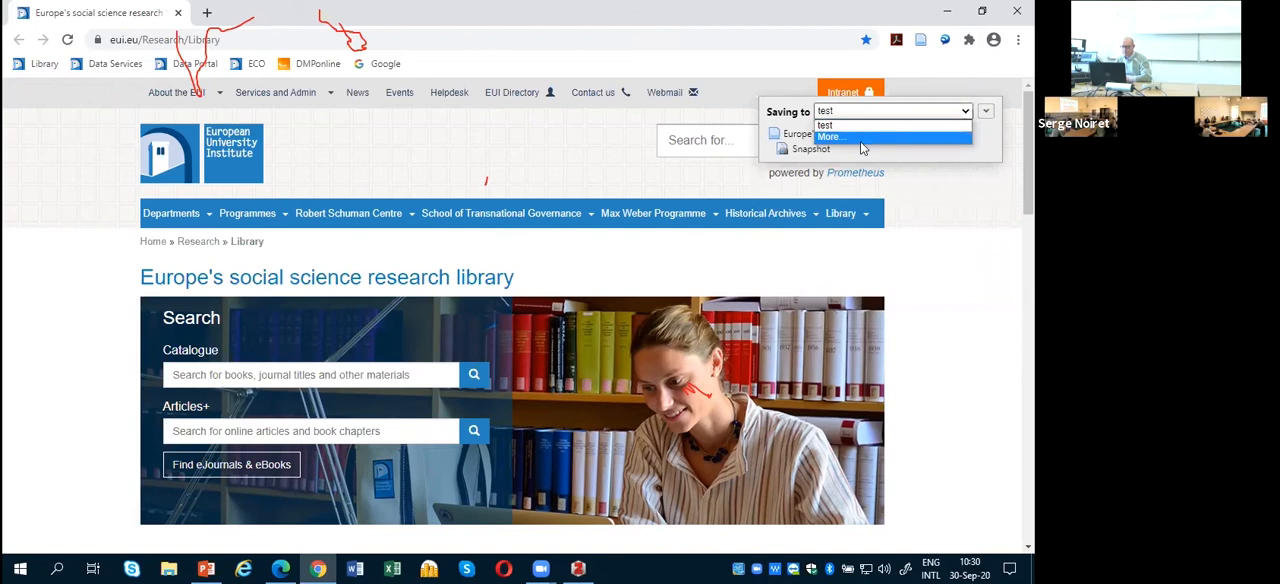
pyautogui.click(786, 134)
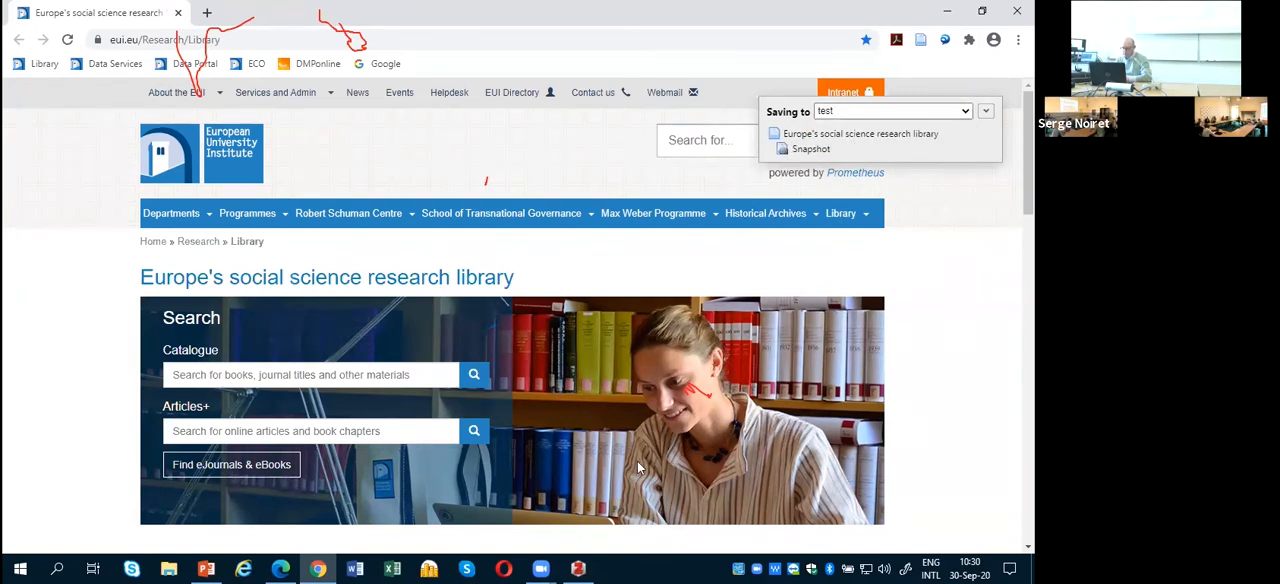
pyautogui.click(956, 229)
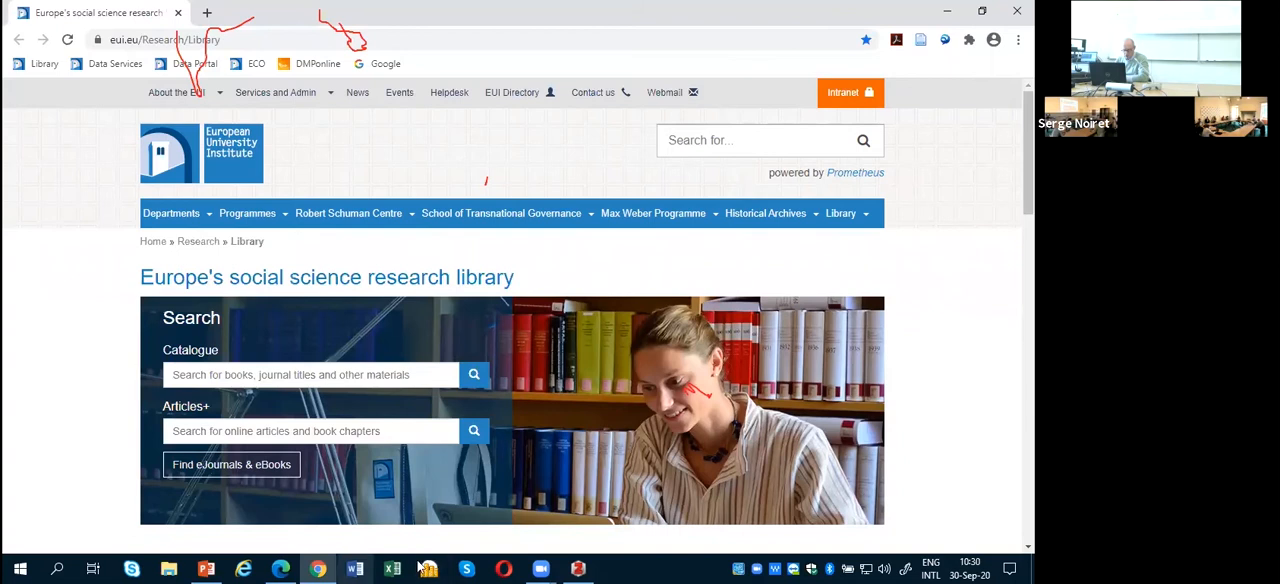
# Step: Switch to Zotero and expand the "Europe's social science research library" item in the test collection to show its attachment
pyautogui.click(580, 568)
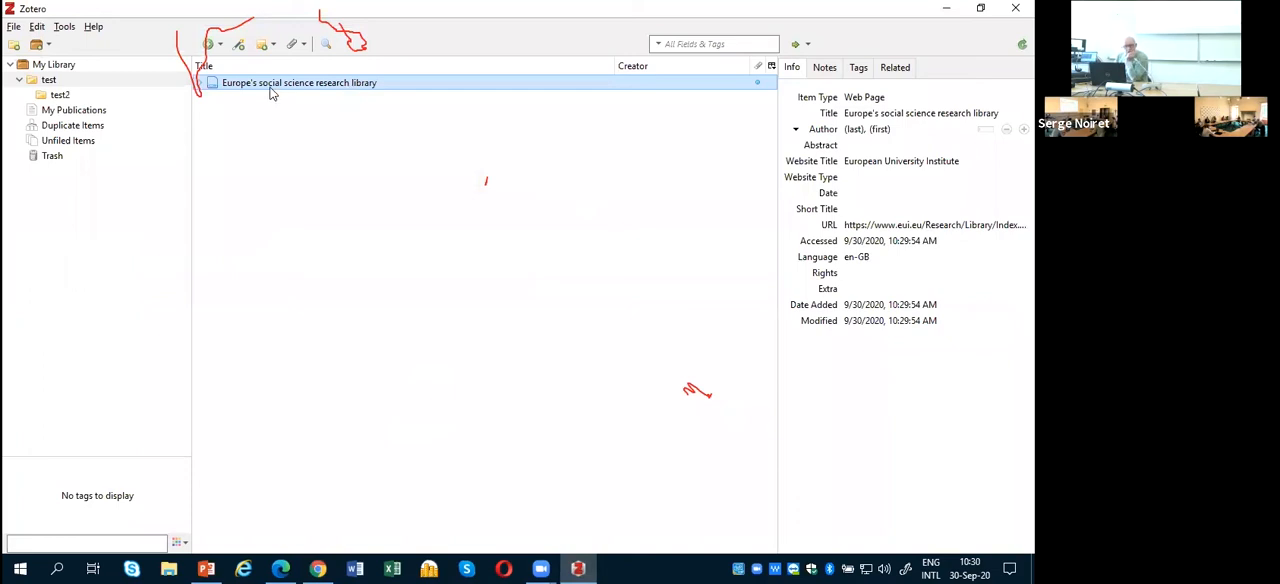
pyautogui.click(41, 83)
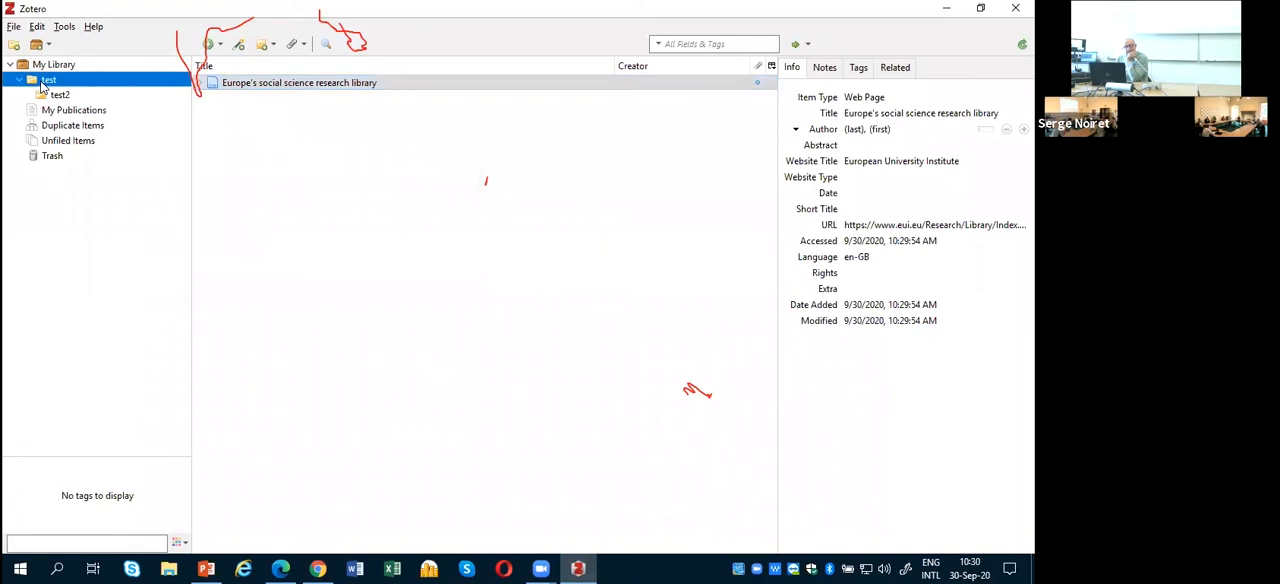
pyautogui.click(279, 84)
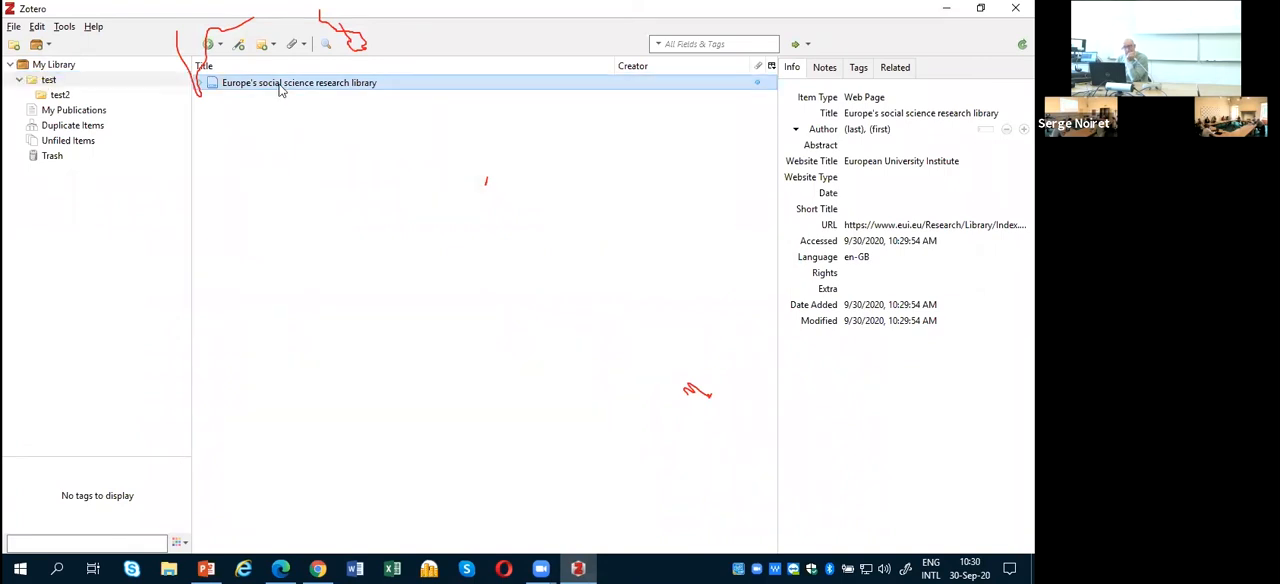
pyautogui.click(200, 85)
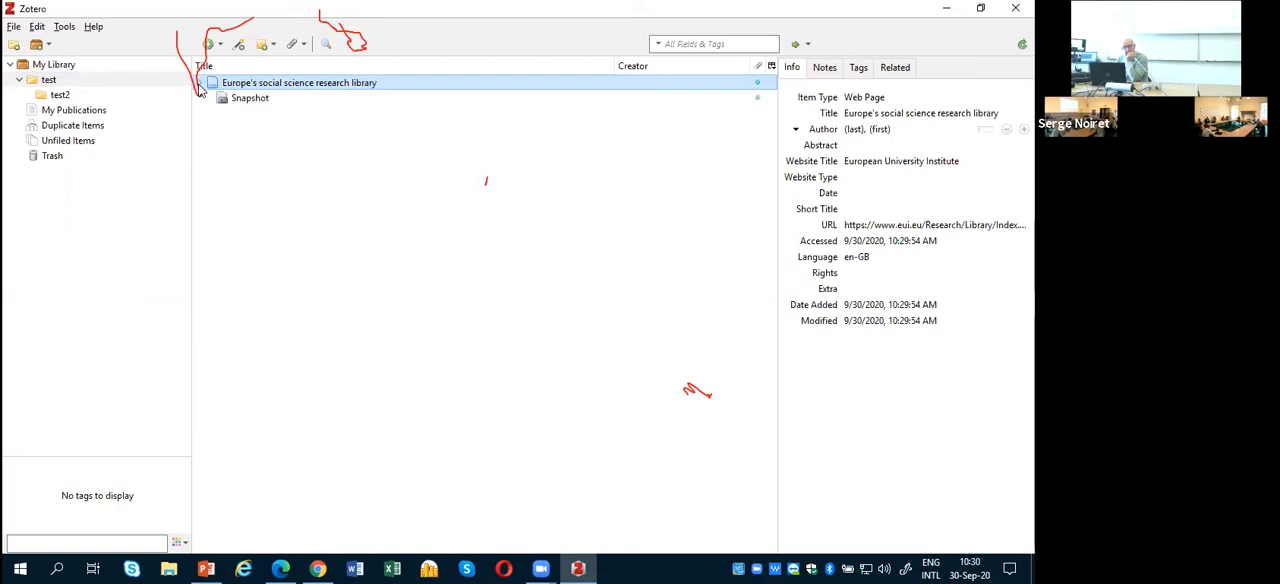
pyautogui.click(200, 85)
pyautogui.click(200, 85)
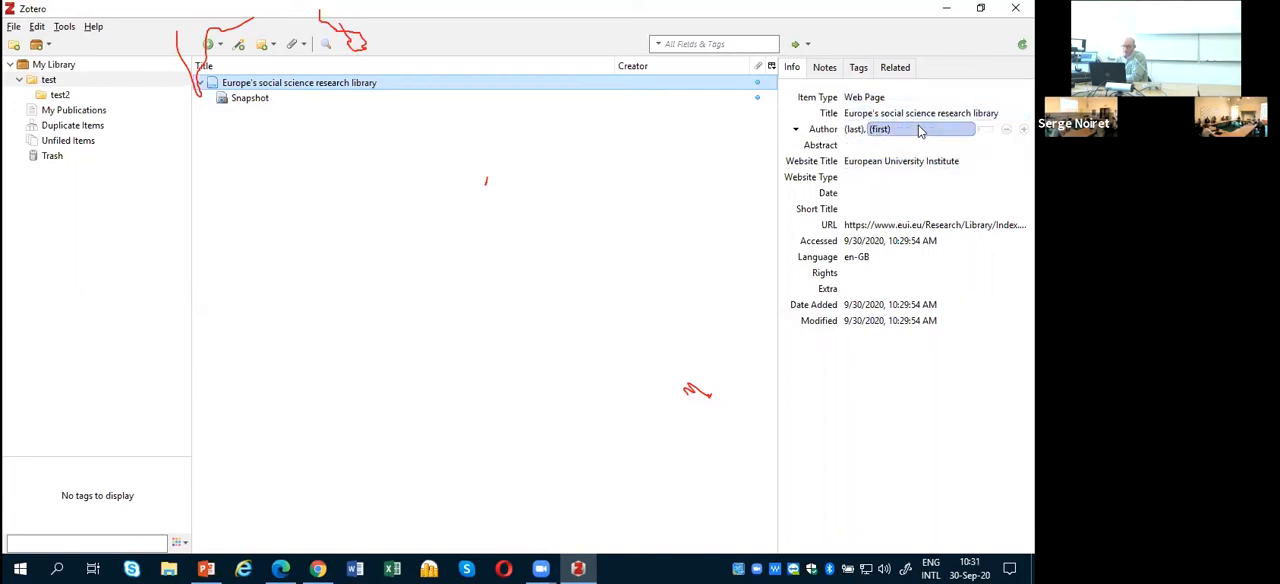
# Step: Examine the saved web page's abstract, creator role and accessed date fields without editing them
pyautogui.click(855, 146)
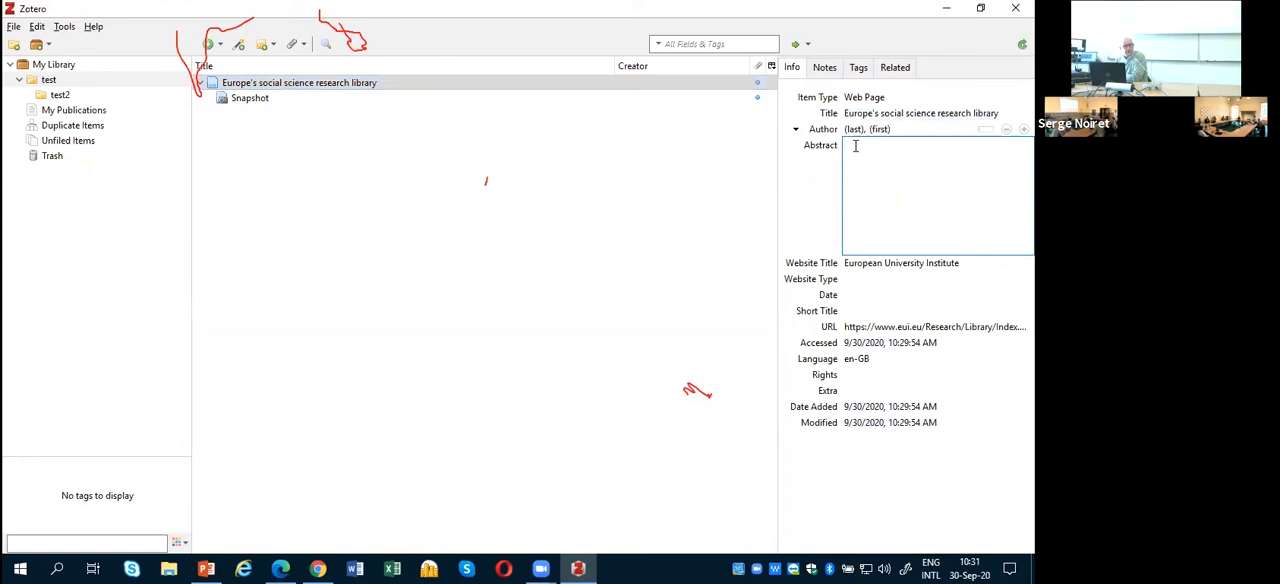
pyautogui.click(800, 131)
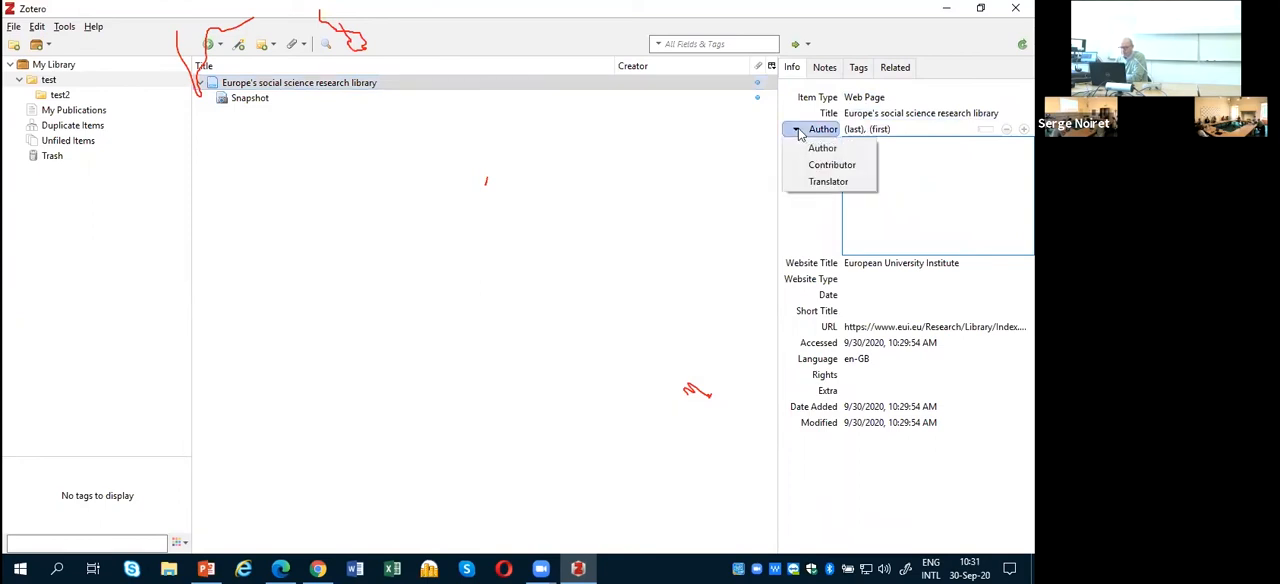
pyautogui.click(926, 192)
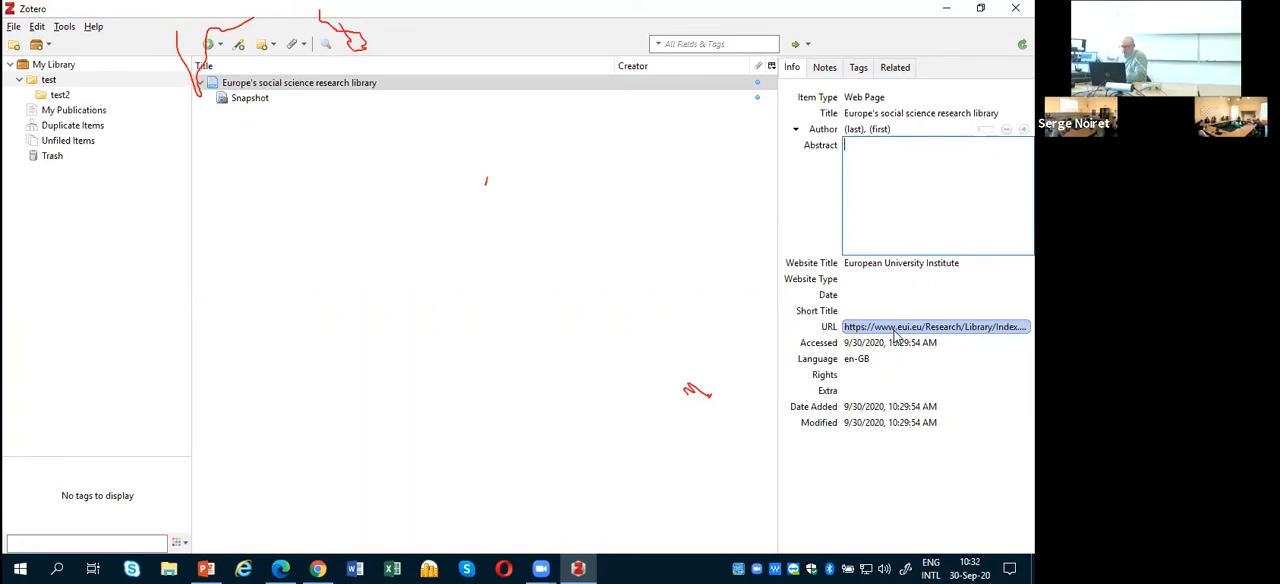
pyautogui.click(872, 344)
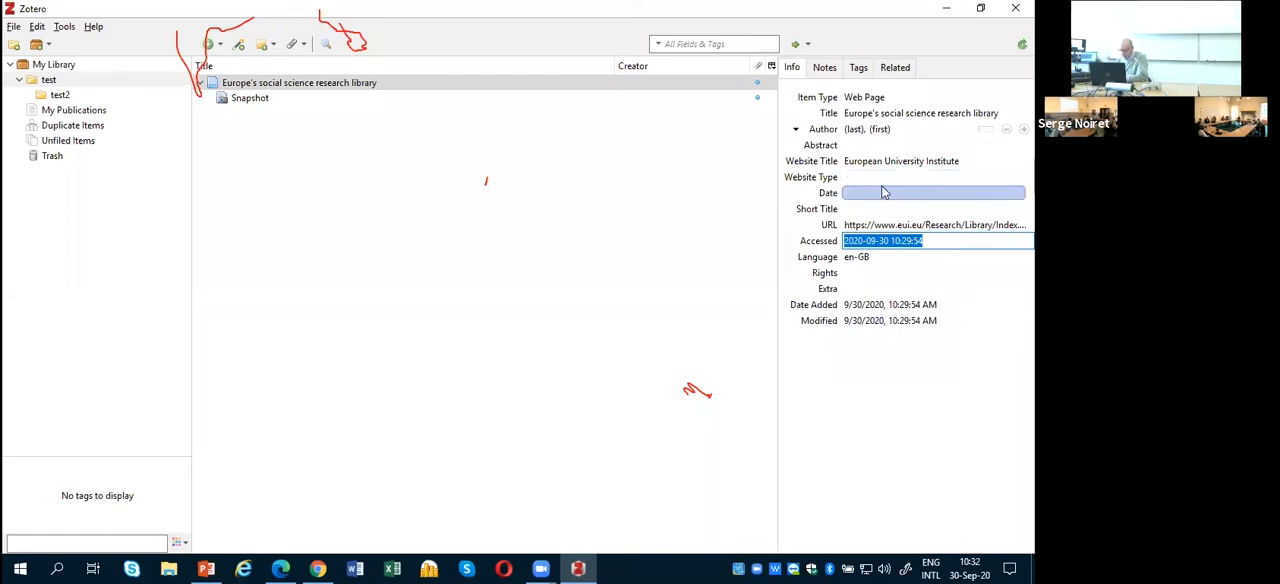
pyautogui.click(869, 146)
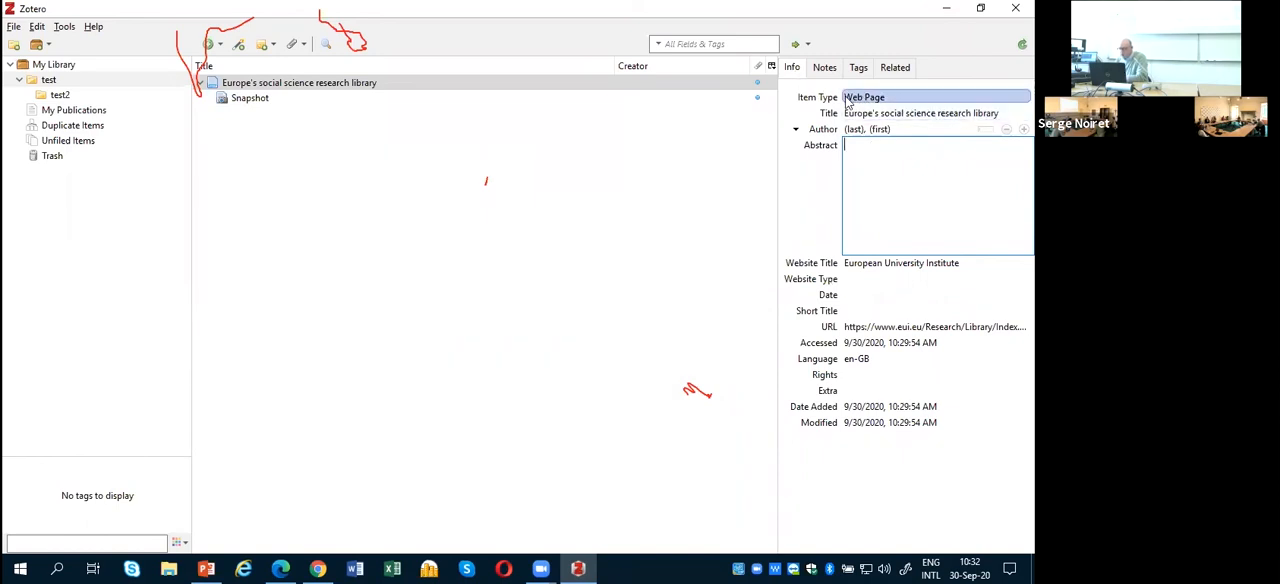
# Step: Look through the available item types and change the saved page's item type to Blog Post
pyautogui.click(866, 98)
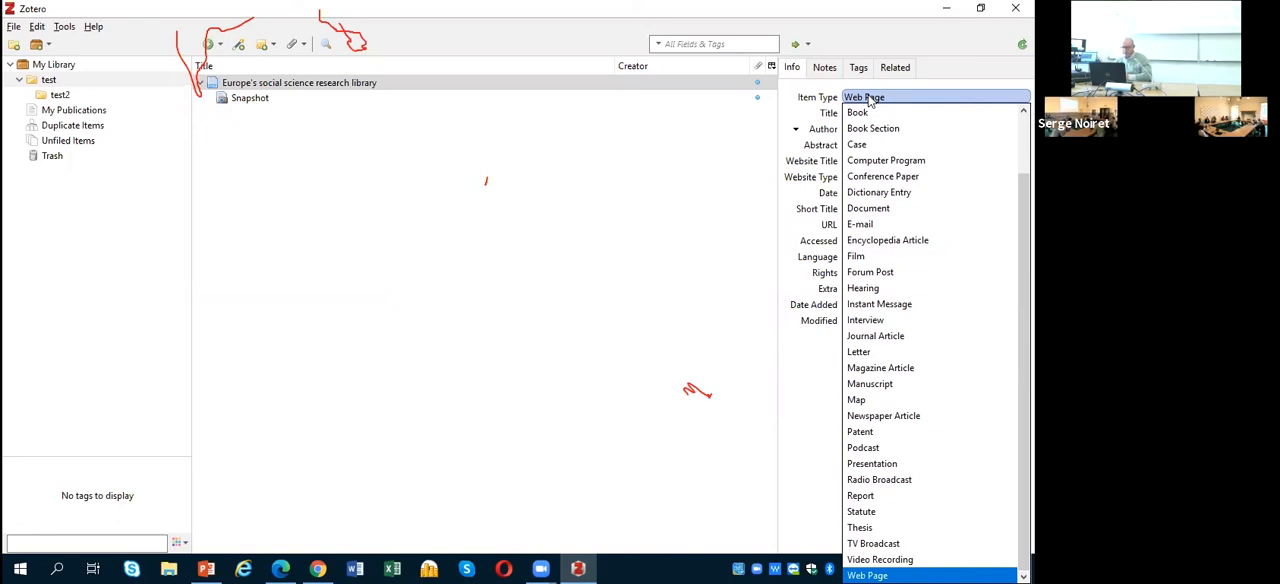
pyautogui.click(802, 90)
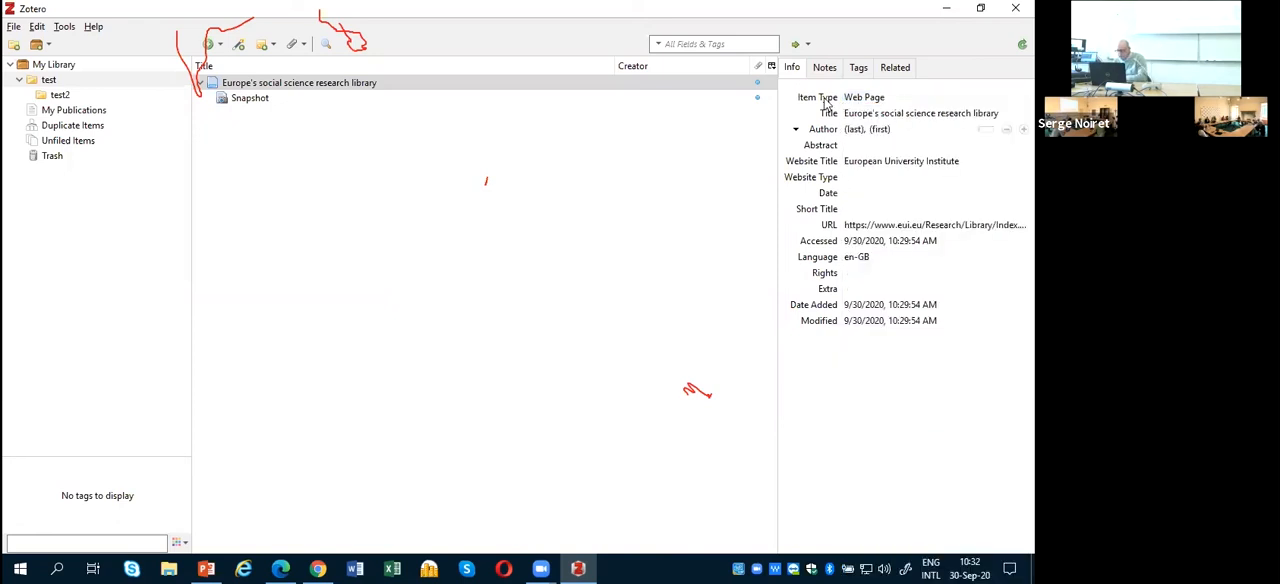
pyautogui.click(926, 98)
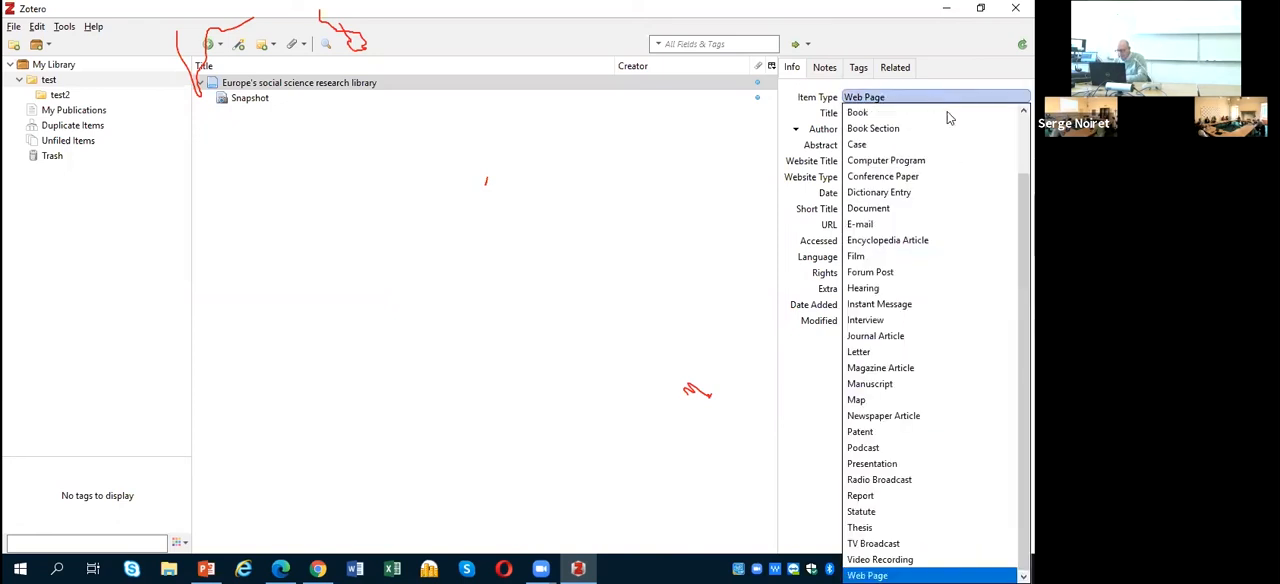
pyautogui.scroll(2, 1012, 160)
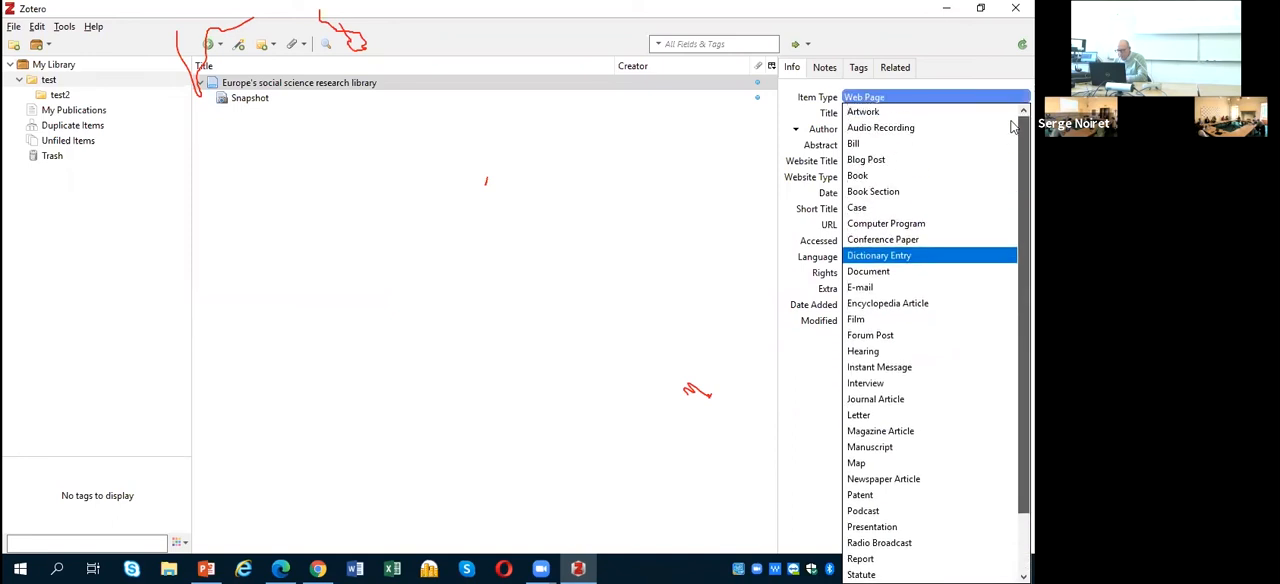
pyautogui.scroll(-4, 1012, 180)
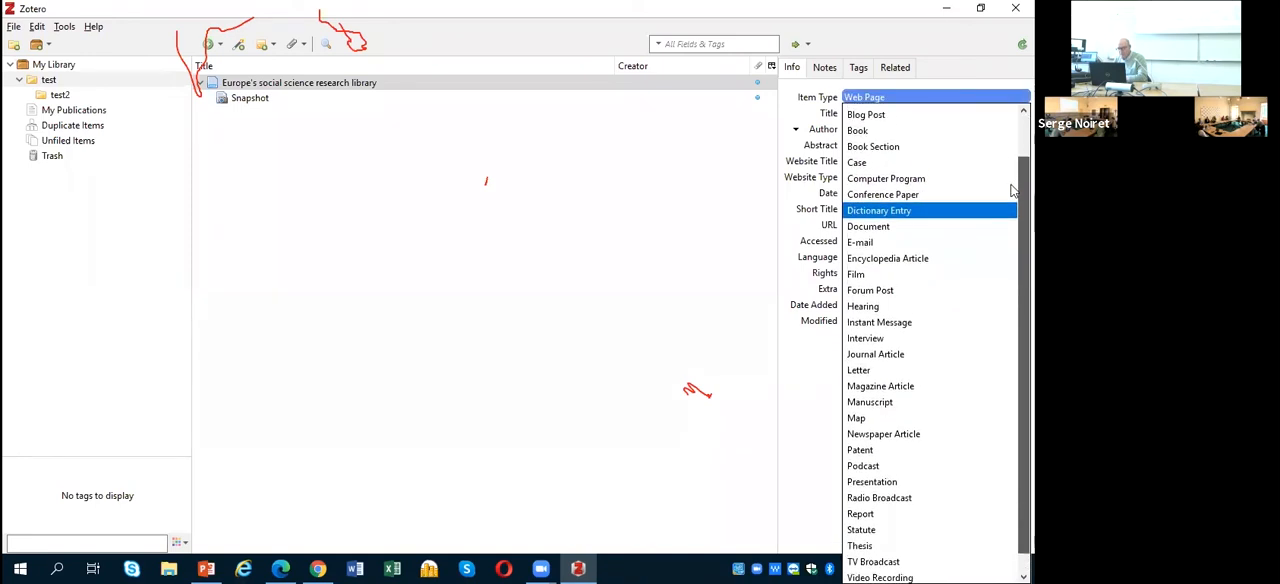
pyautogui.scroll(2, 1012, 126)
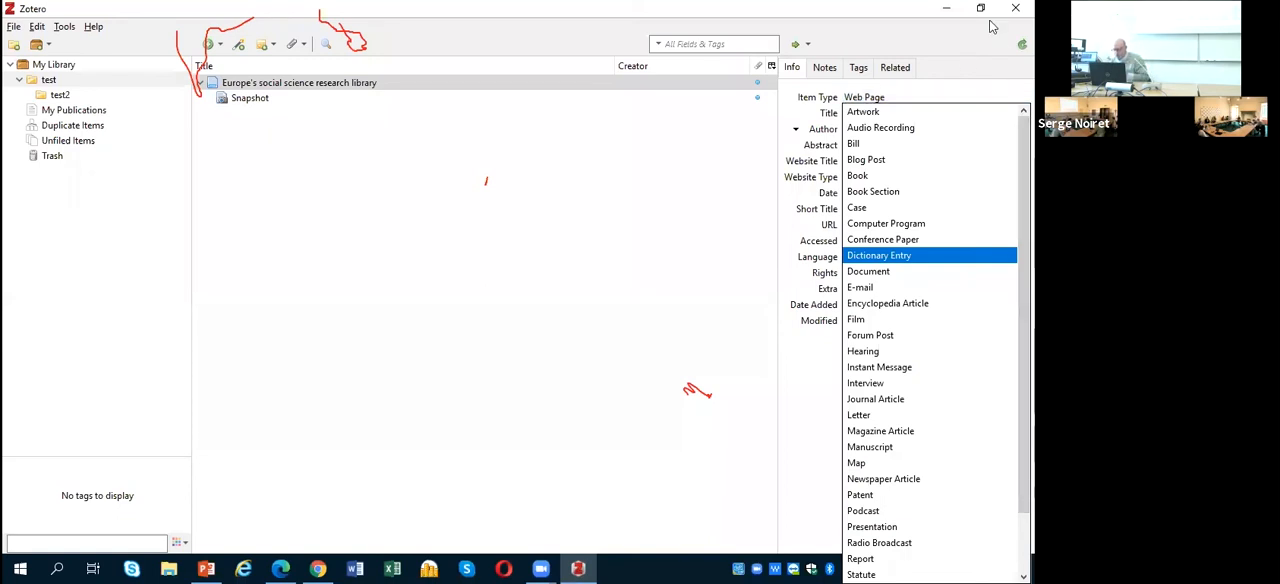
pyautogui.click(886, 162)
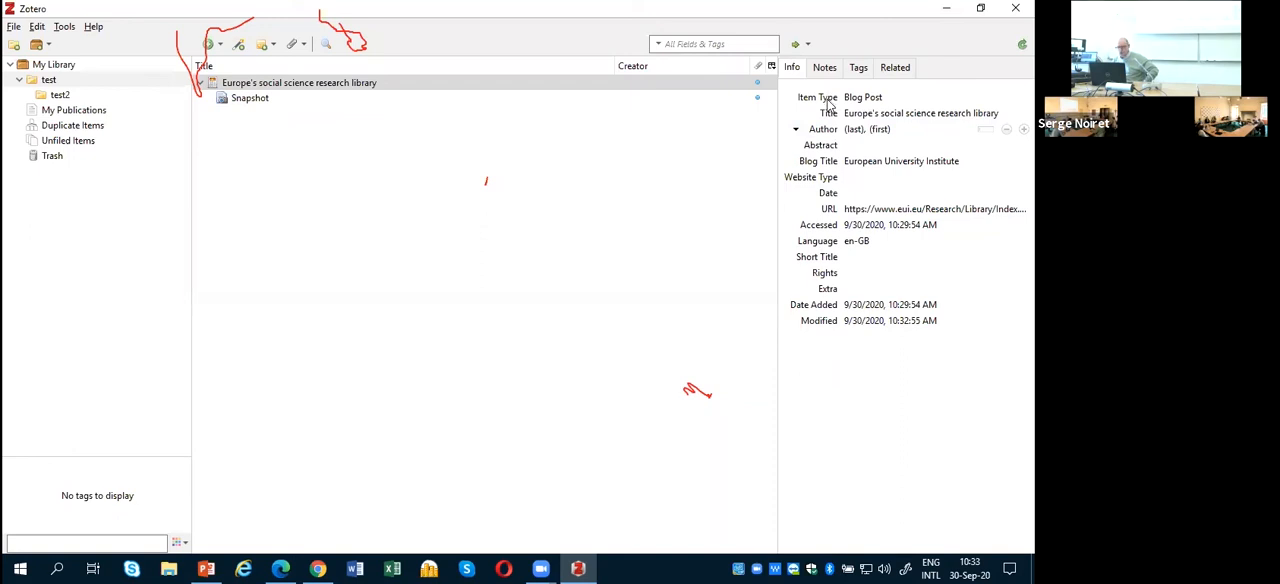
# Step: Examine the blog post's author name and website type fields, leaving them empty
pyautogui.click(857, 130)
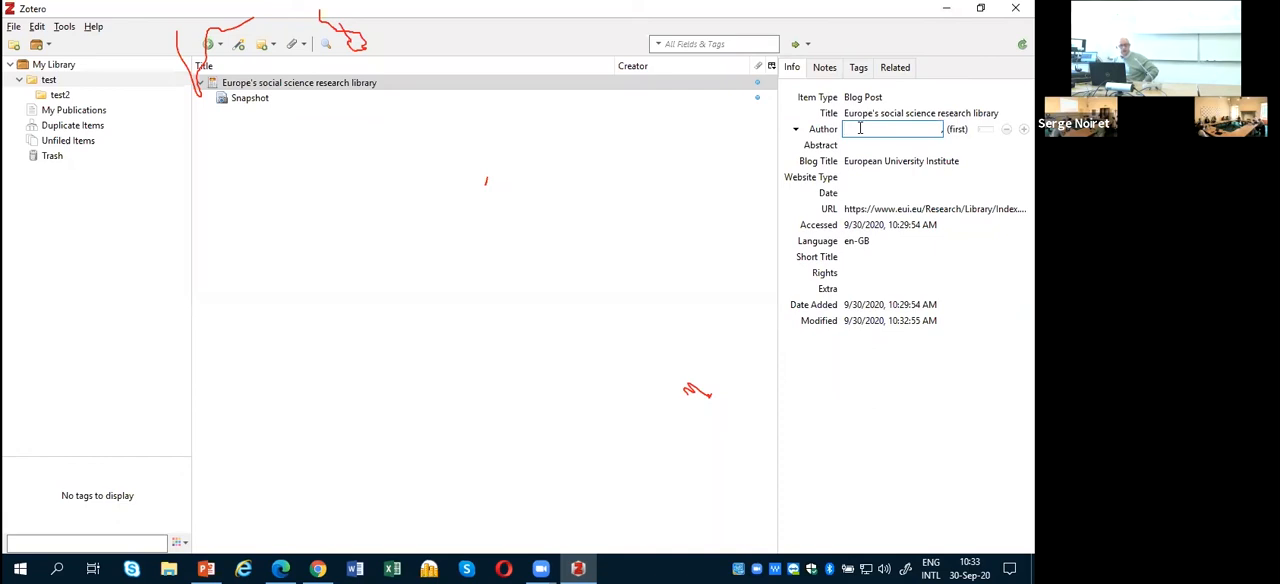
pyautogui.click(958, 131)
pyautogui.click(857, 130)
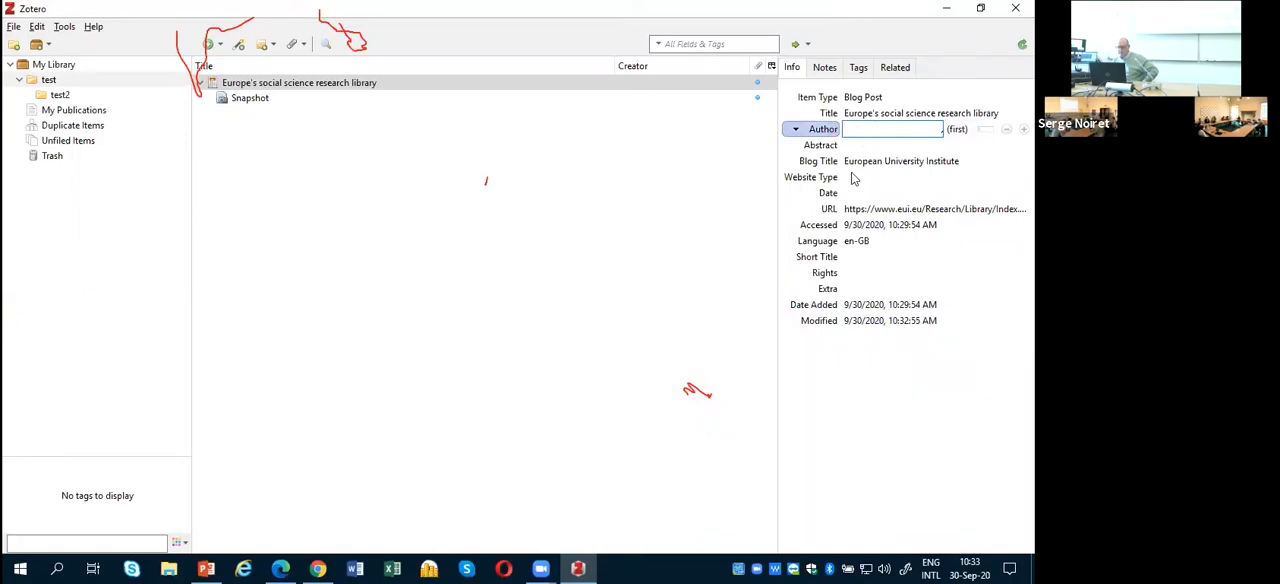
pyautogui.click(870, 177)
pyautogui.click(797, 72)
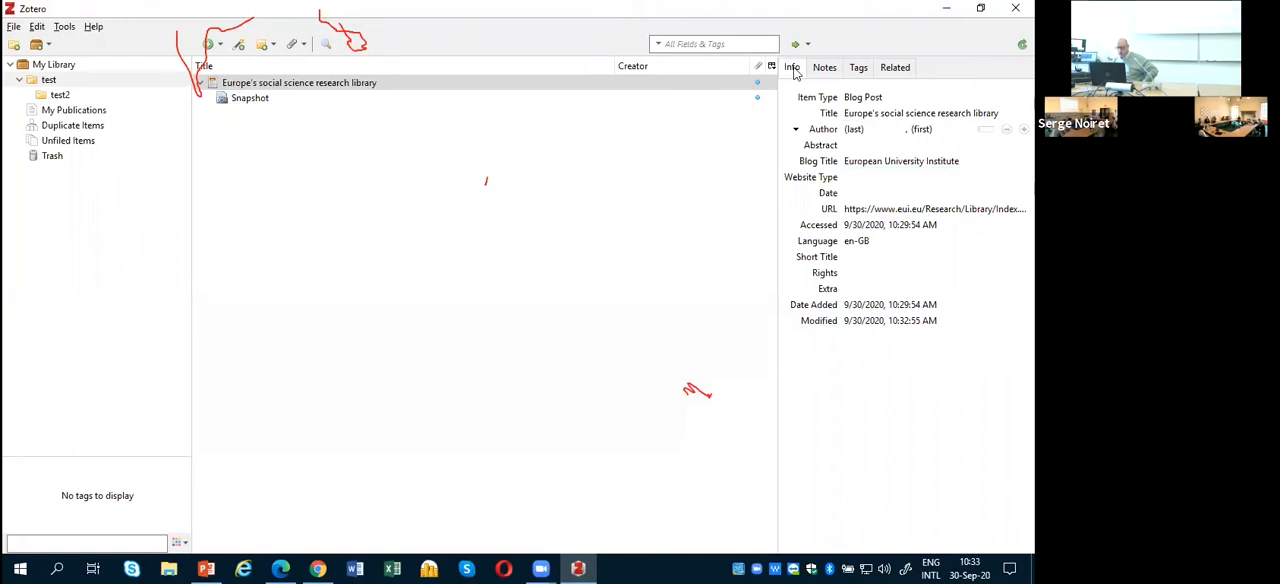
# Step: Change the saved page's item type to Journal Article and review the fields available for that type
pyautogui.click(860, 99)
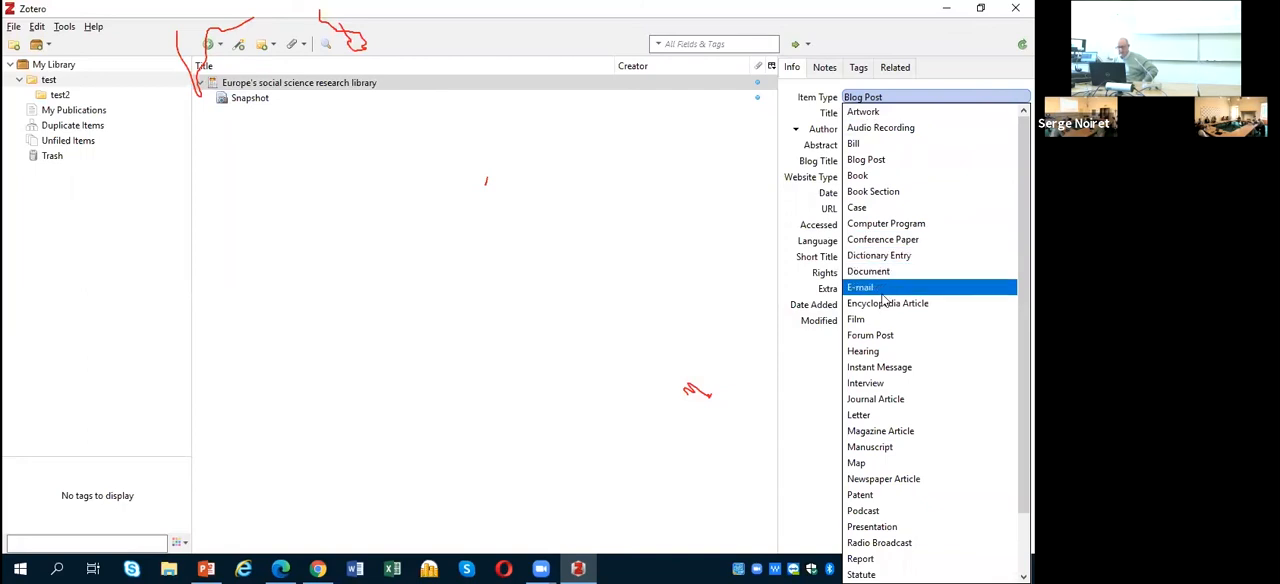
pyautogui.click(874, 400)
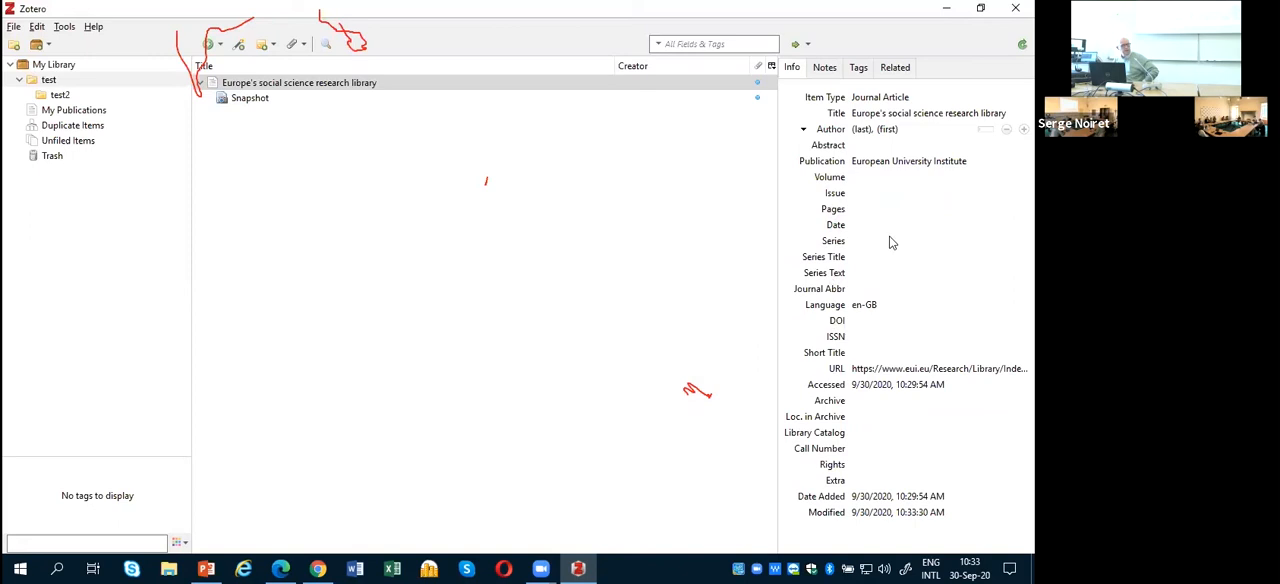
pyautogui.click(871, 305)
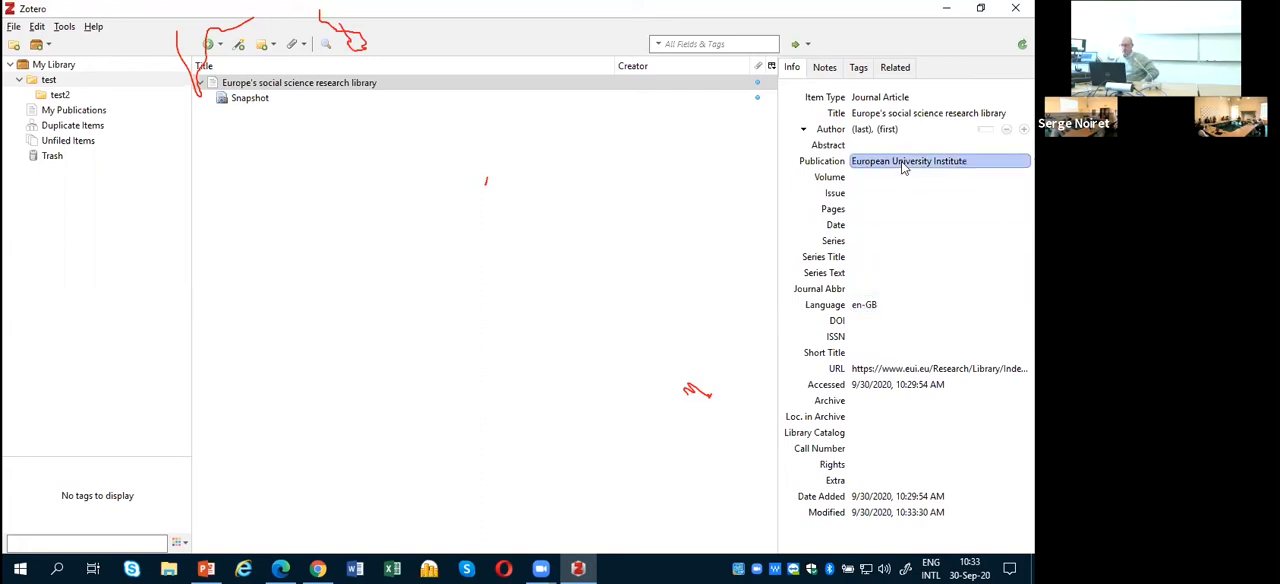
# Step: Select the snapshot attached to the saved page and examine its details and web link
pyautogui.click(240, 84)
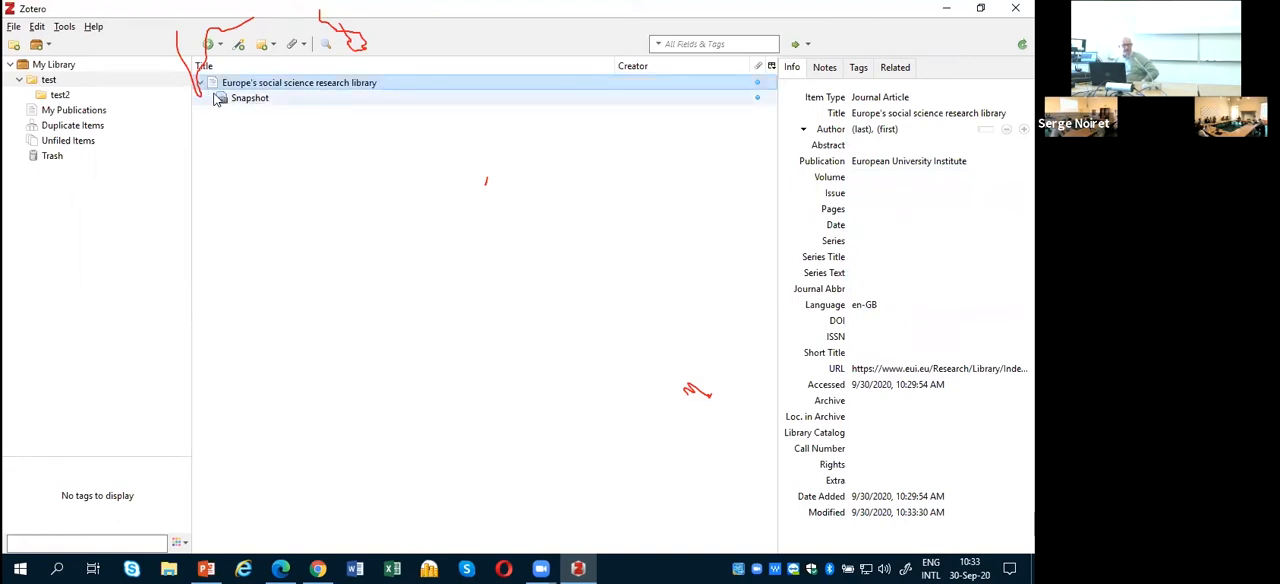
pyautogui.click(236, 102)
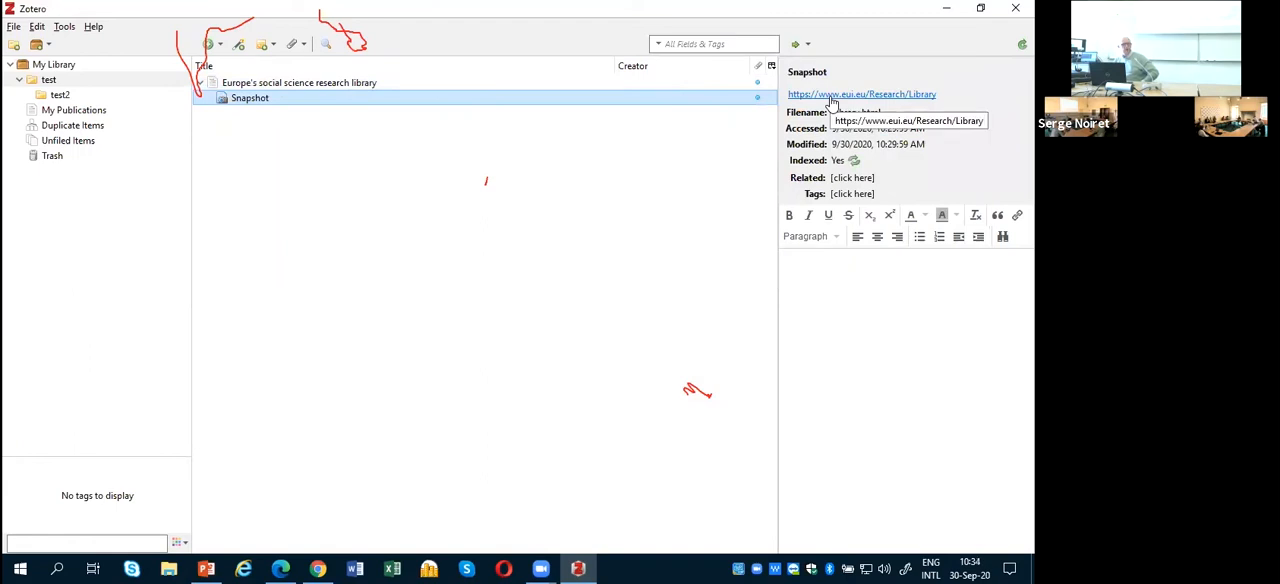
# Step: Compare the saved page's bibliographic details with those of its attached snapshot, and review the actions available for the snapshot
pyautogui.click(300, 86)
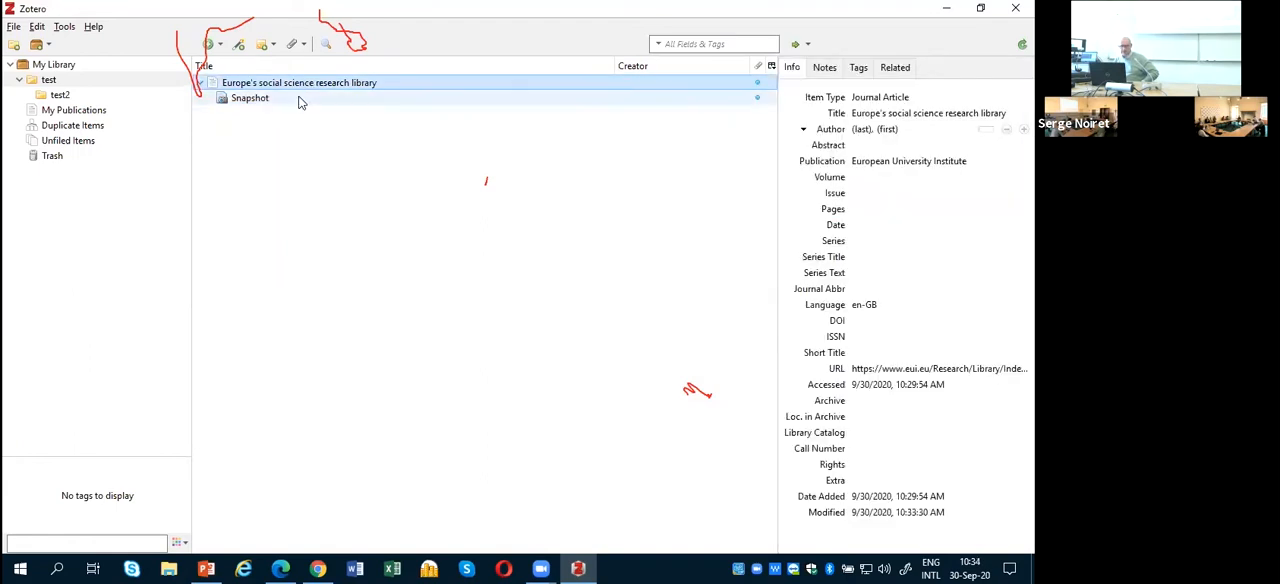
pyautogui.click(300, 99)
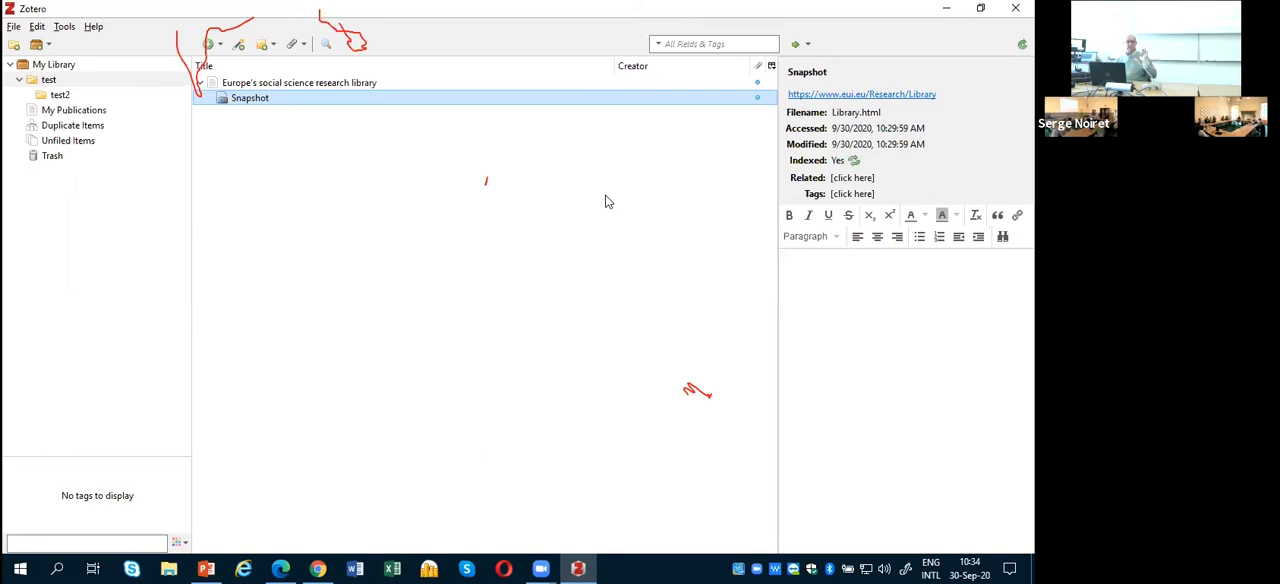
pyautogui.rightClick(379, 98)
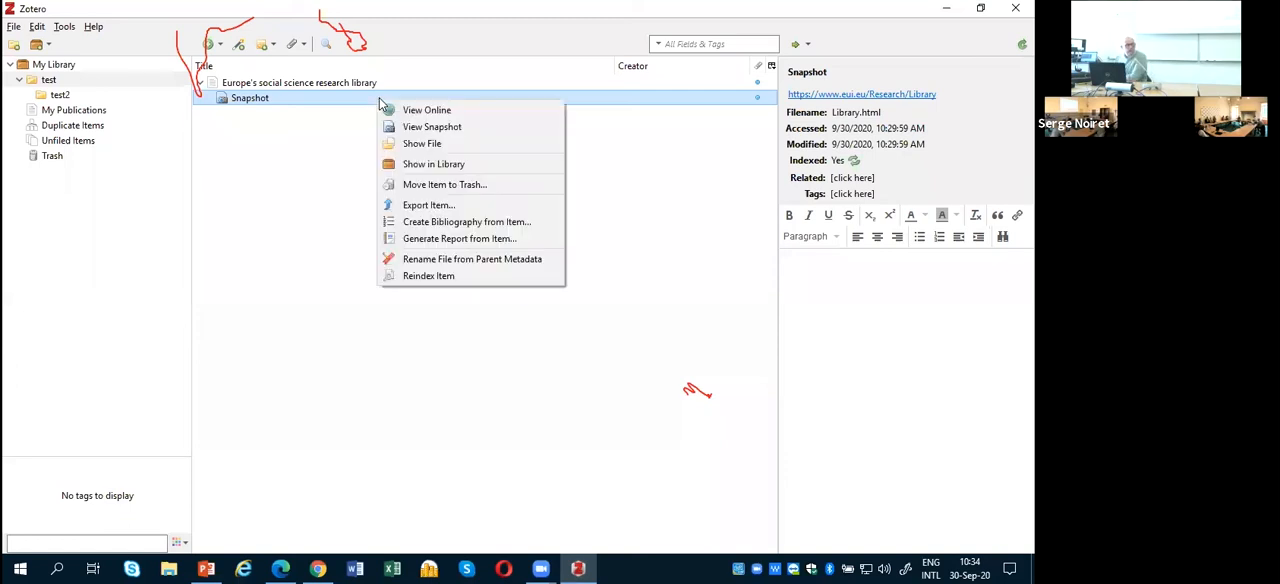
pyautogui.click(262, 99)
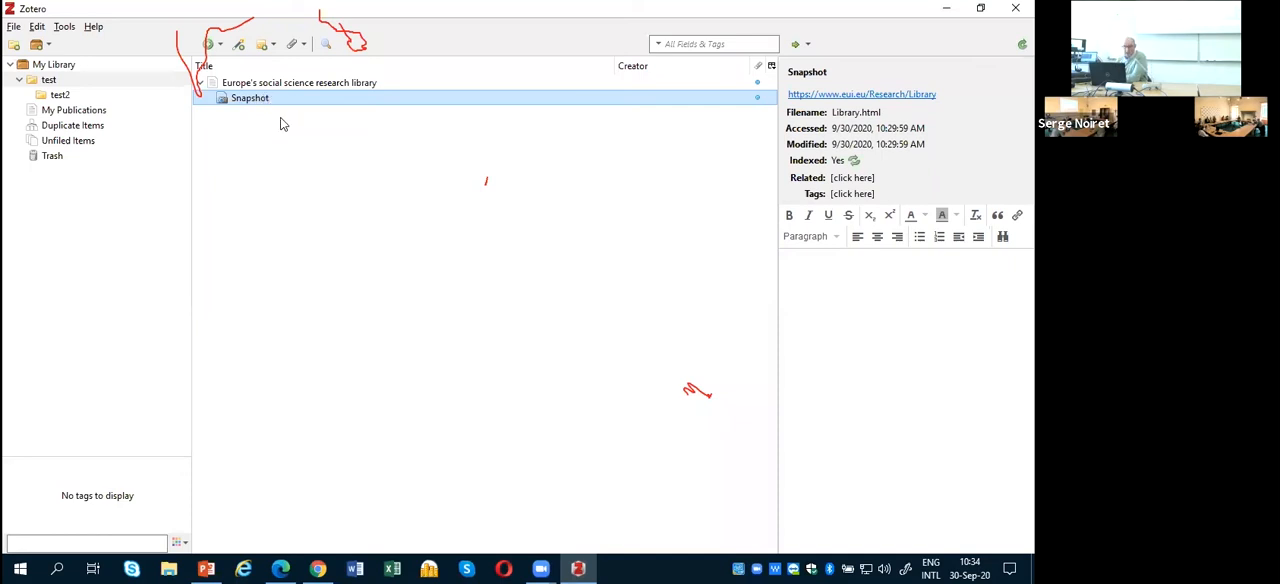
pyautogui.click(292, 86)
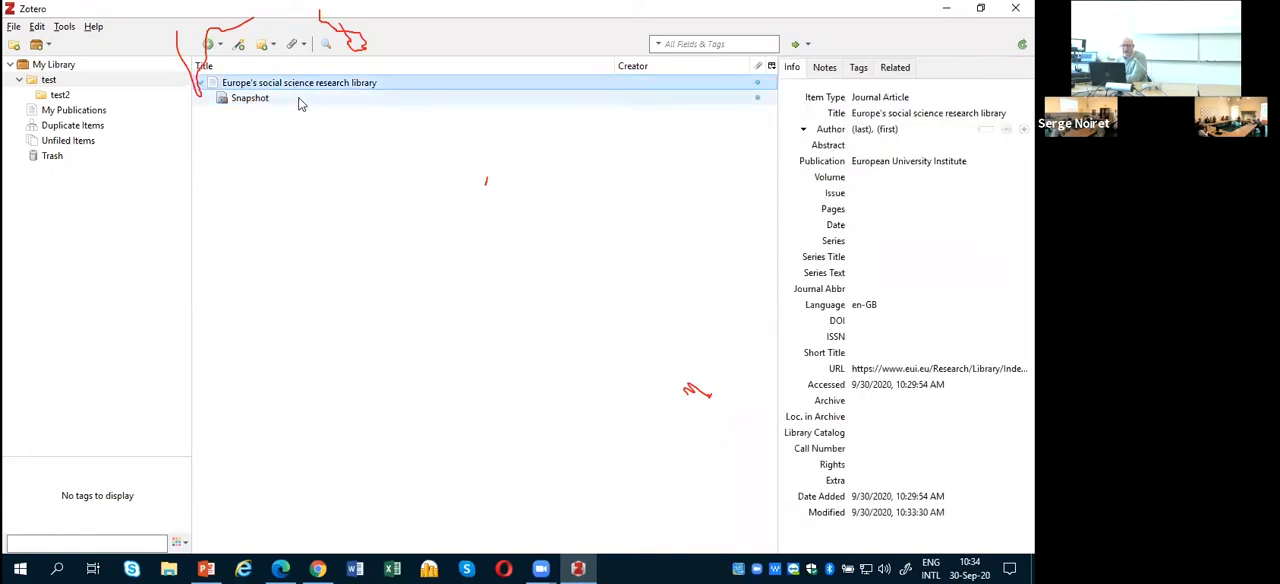
pyautogui.click(300, 97)
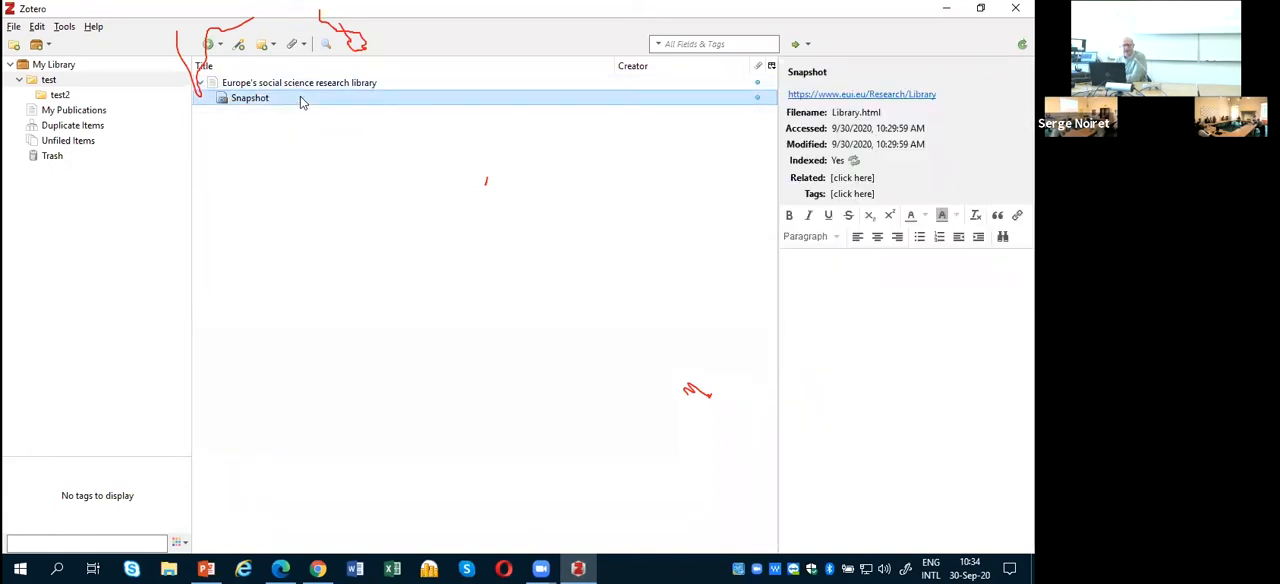
# Step: View the test2 subcollection, return to the test collection and select the saved library page
pyautogui.click(60, 94)
pyautogui.click(89, 80)
pyautogui.click(236, 88)
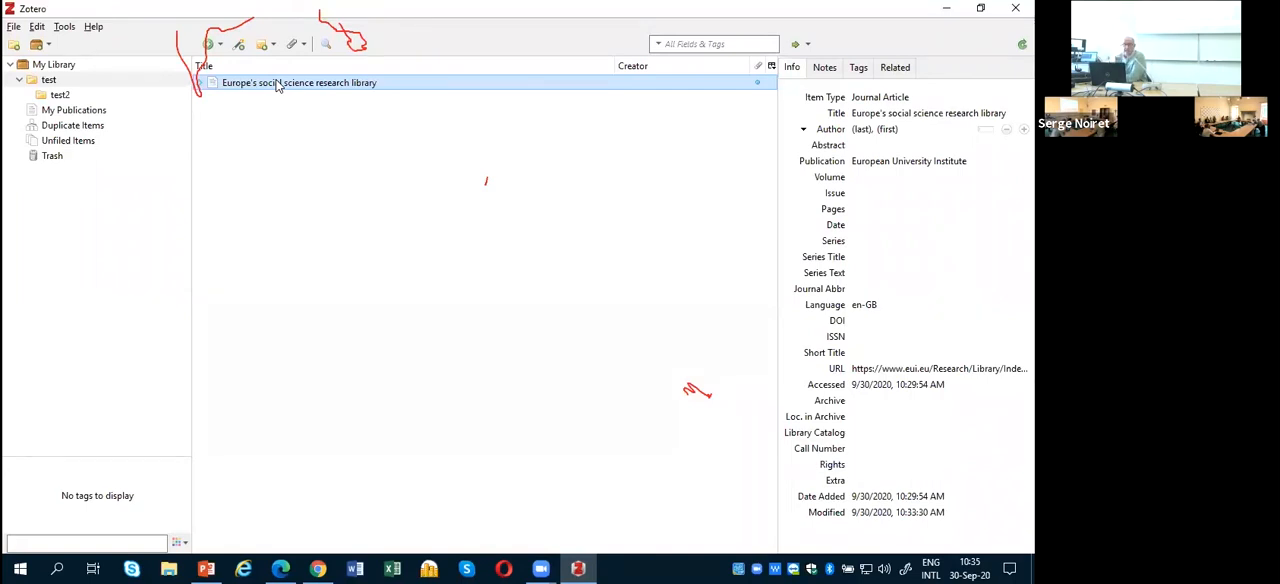
# Step: View the saved page's snapshot in Google Chrome and accept its cookie notice
pyautogui.rightClick(279, 86)
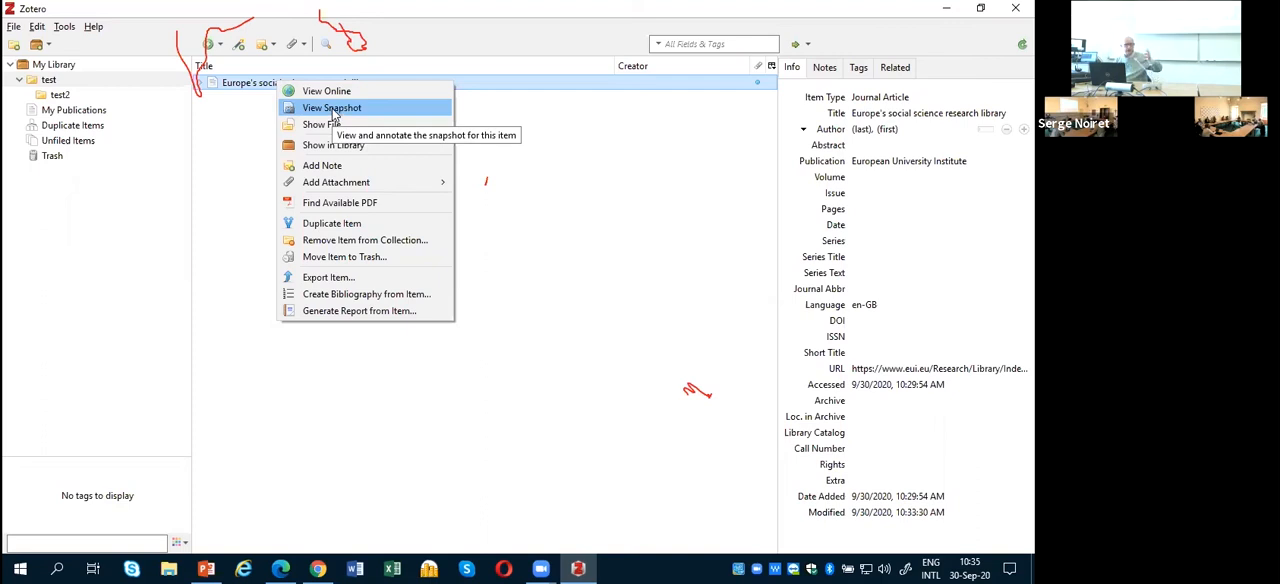
pyautogui.click(327, 114)
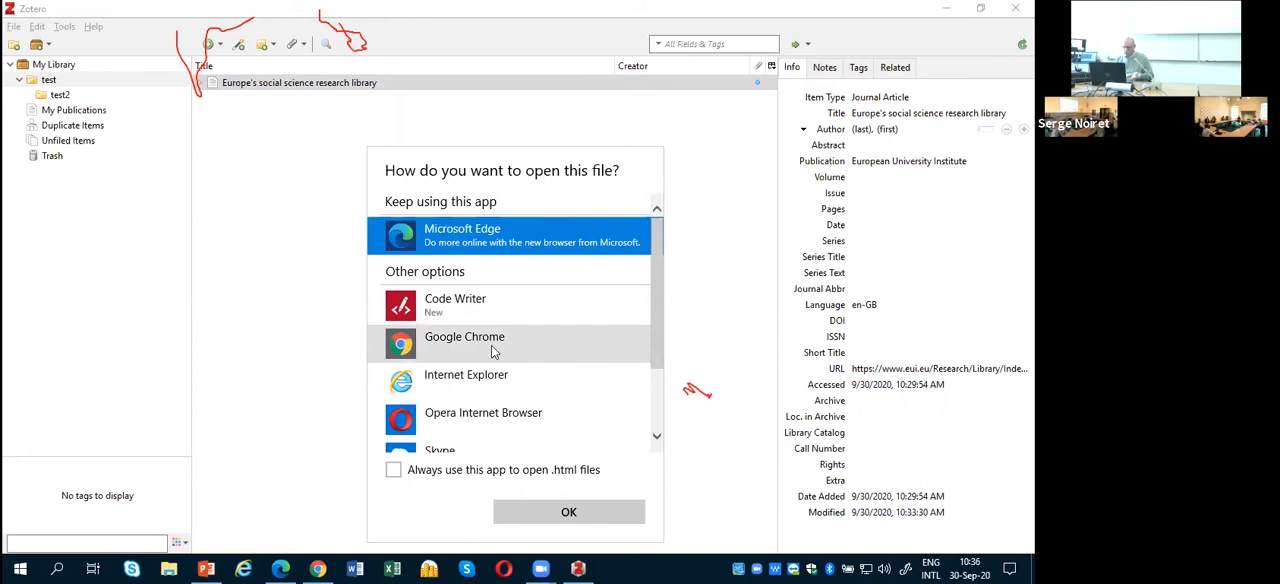
pyautogui.click(469, 344)
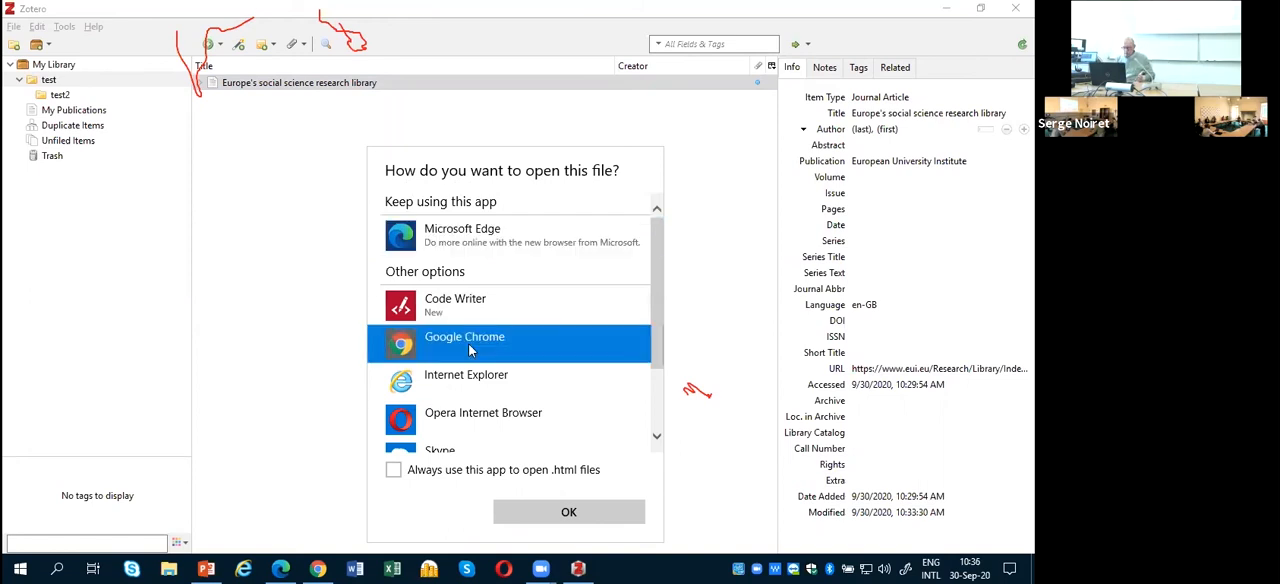
pyautogui.click(570, 521)
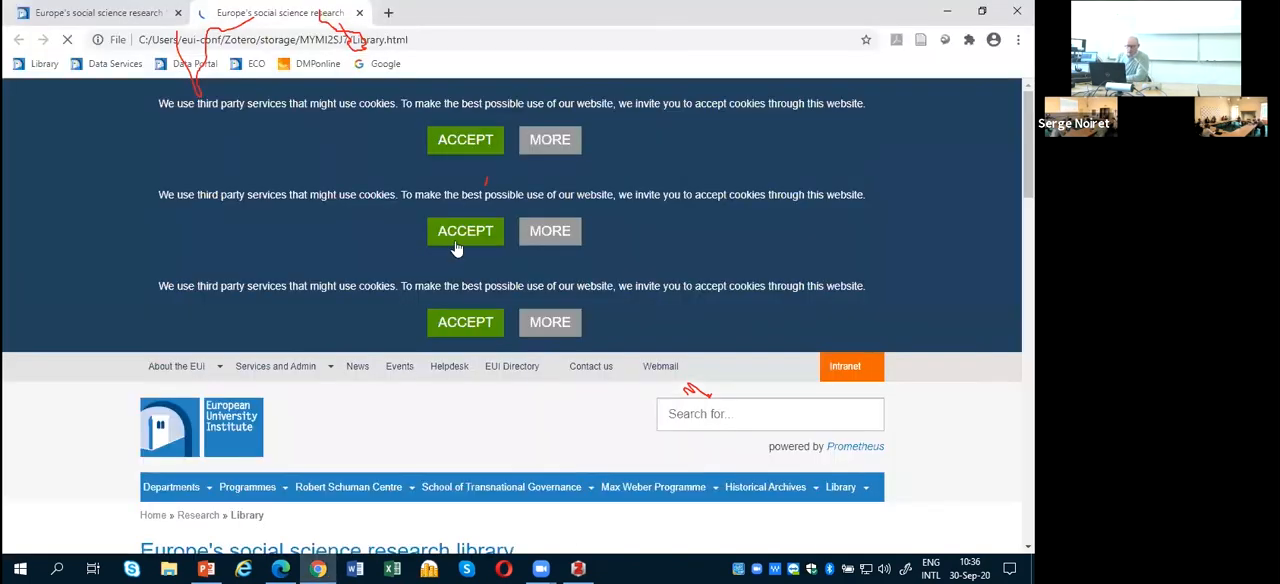
pyautogui.click(472, 139)
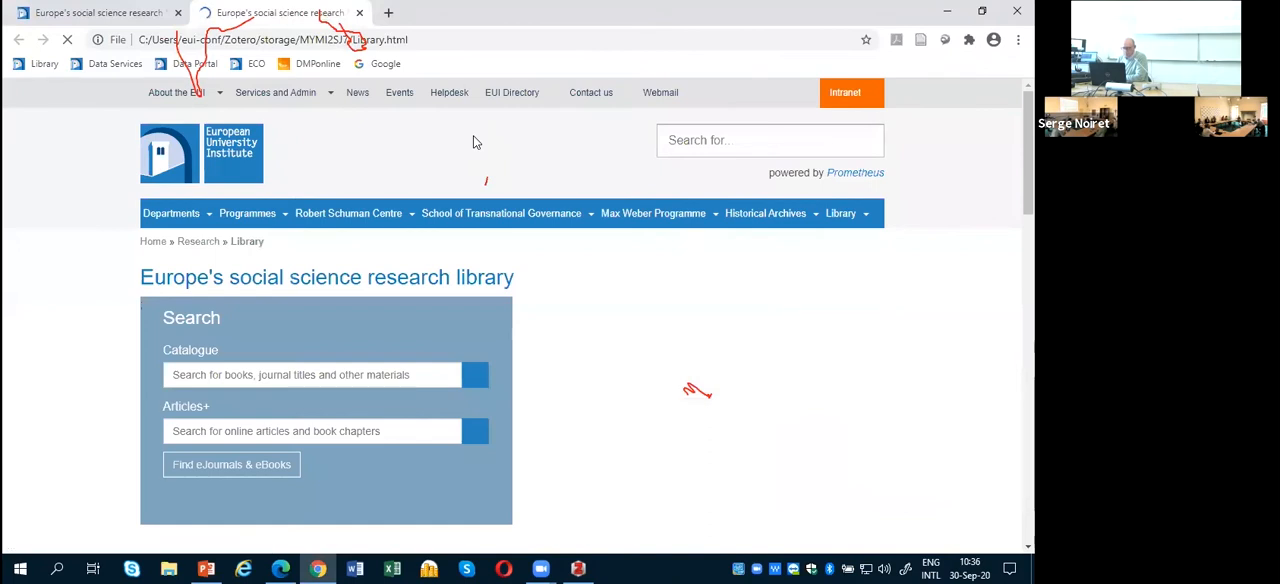
# Step: Examine the snapshot's local file path and look through the whole stored copy of the library page
pyautogui.click(412, 40)
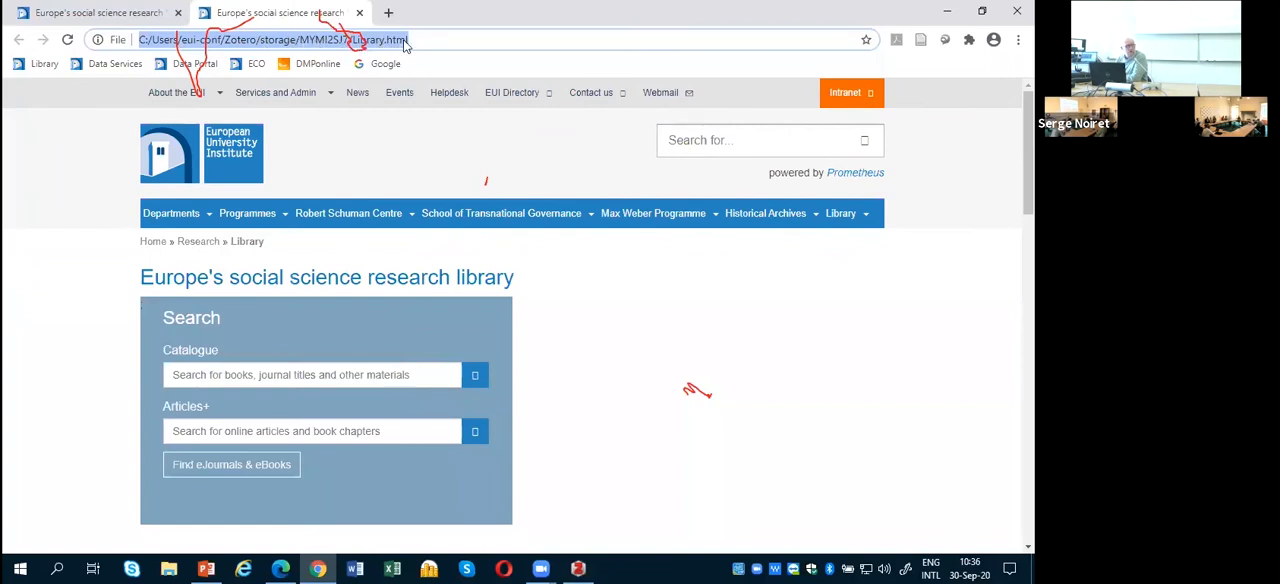
pyautogui.scroll(-3, 676, 270)
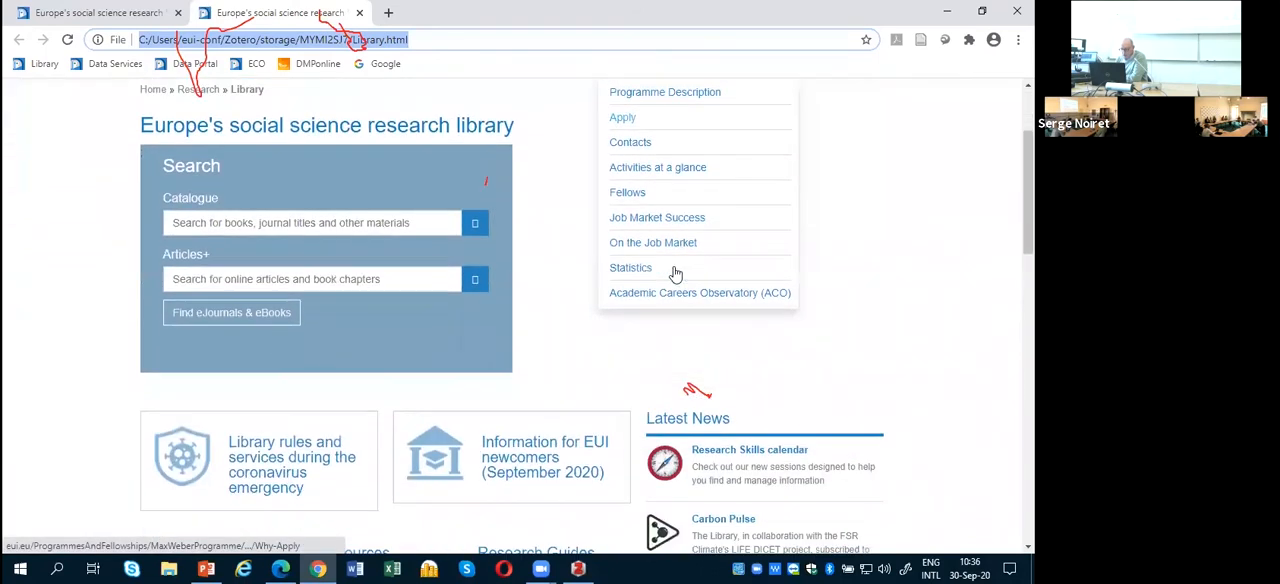
pyautogui.scroll(-5, 676, 272)
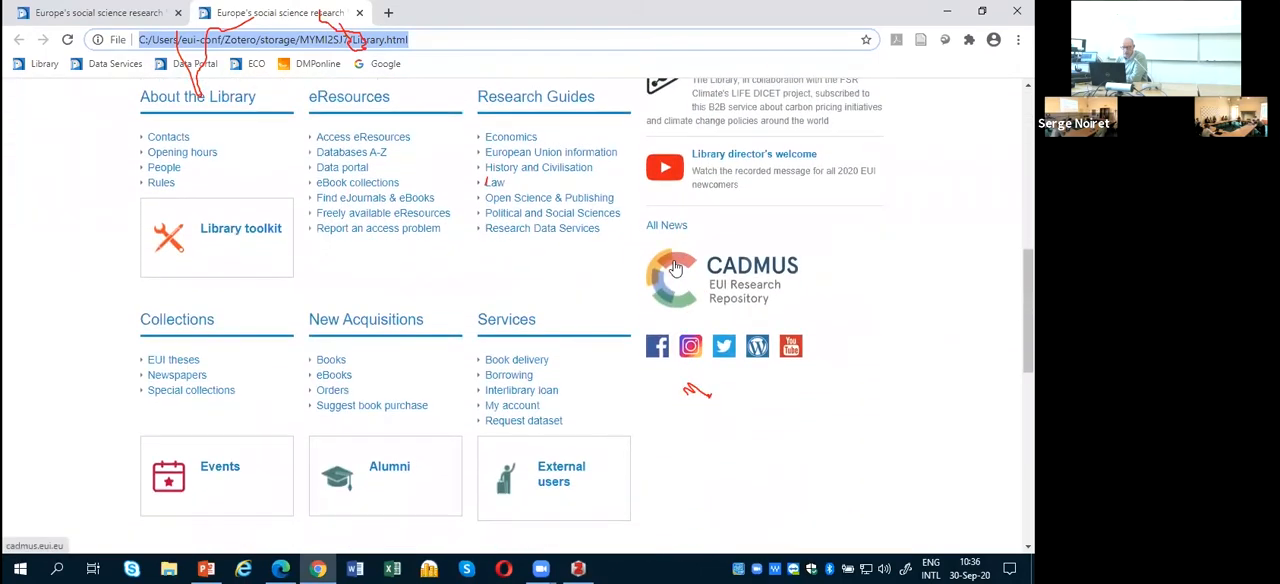
pyautogui.scroll(-4, 676, 268)
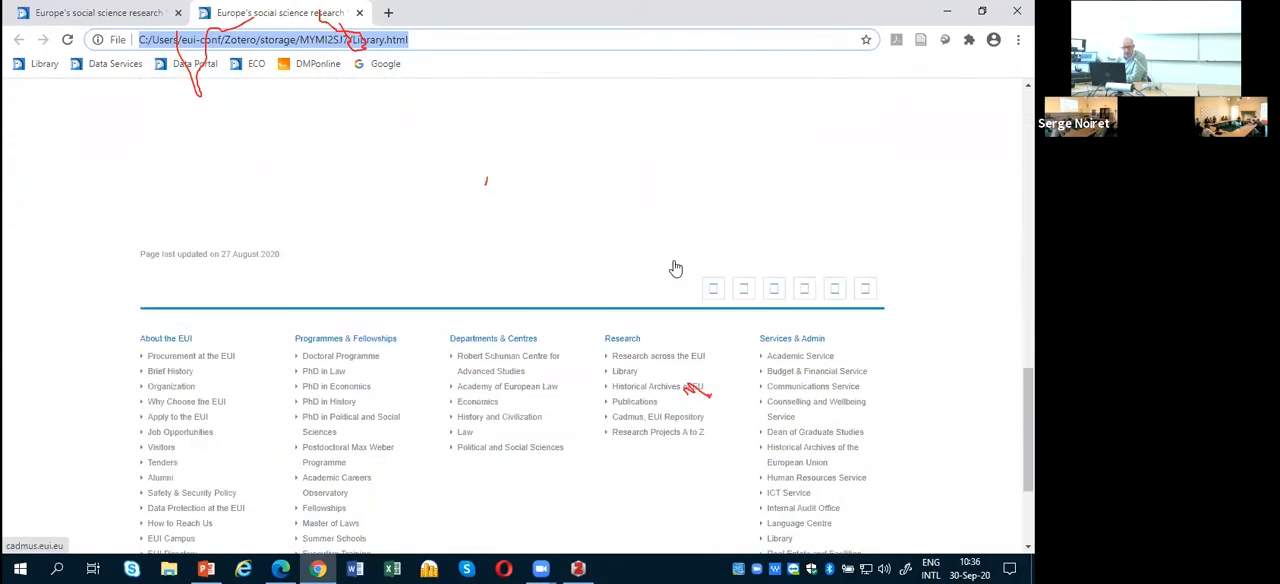
pyautogui.scroll(-1, 676, 268)
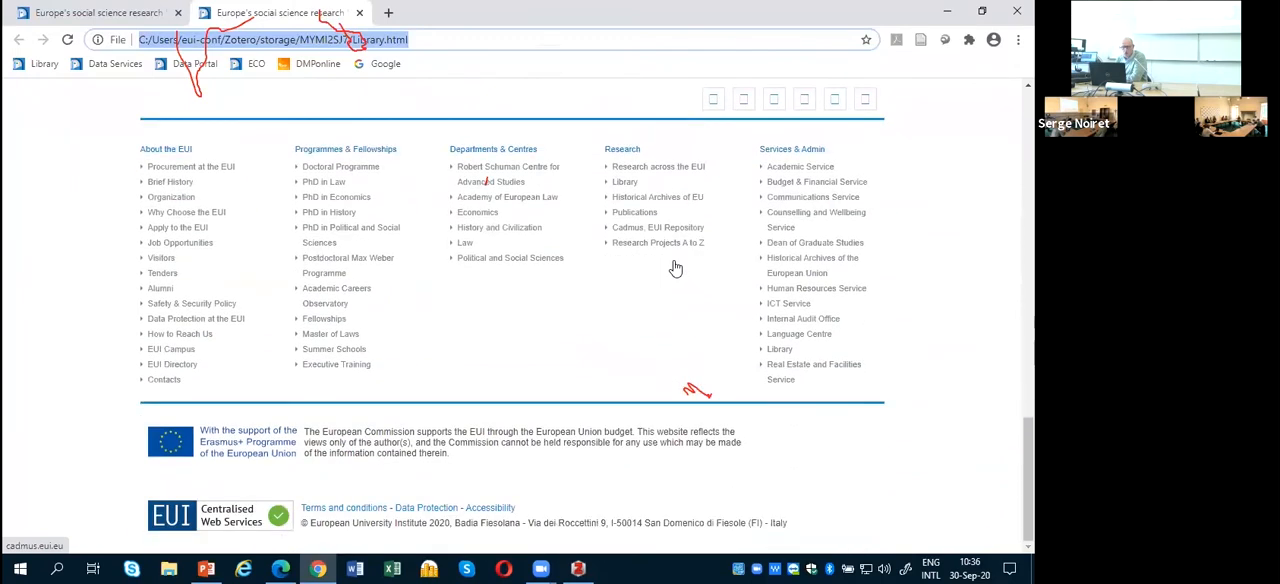
pyautogui.scroll(10, 675, 268)
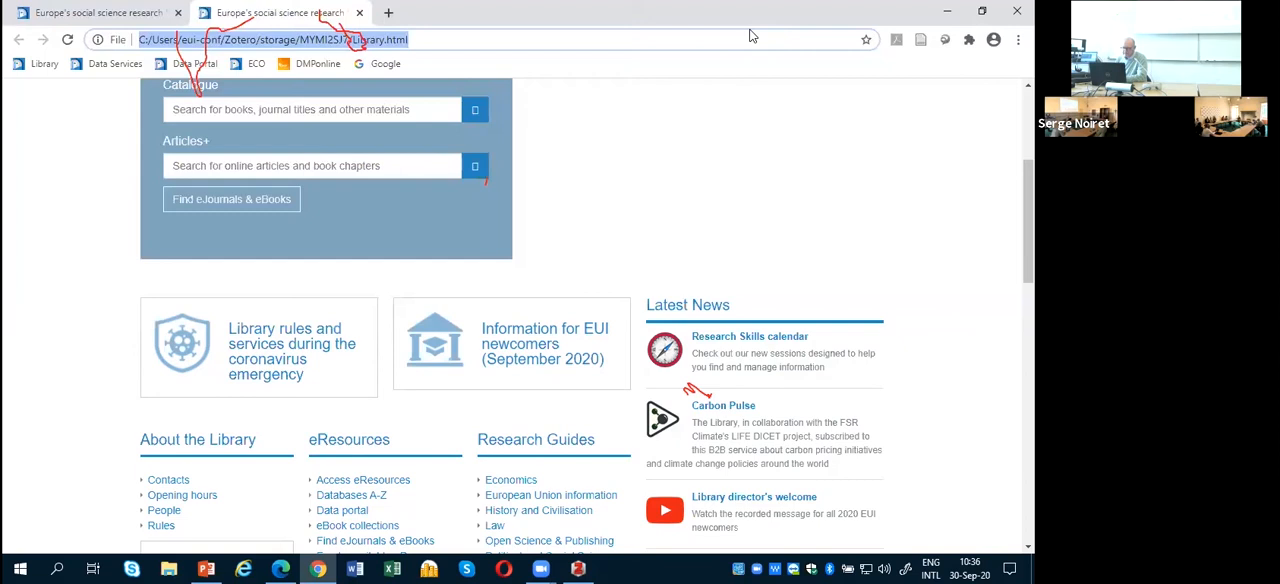
# Step: Switch back to Zotero, expand the saved page and review the actions available for its snapshot
pyautogui.click(577, 568)
pyautogui.click(203, 84)
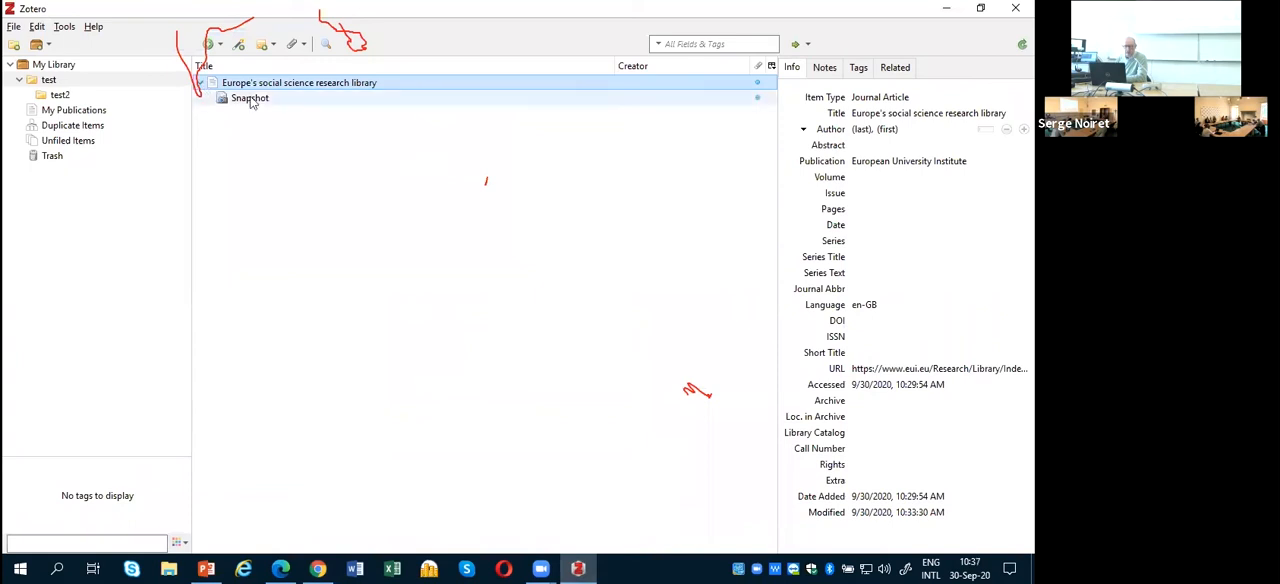
pyautogui.rightClick(250, 100)
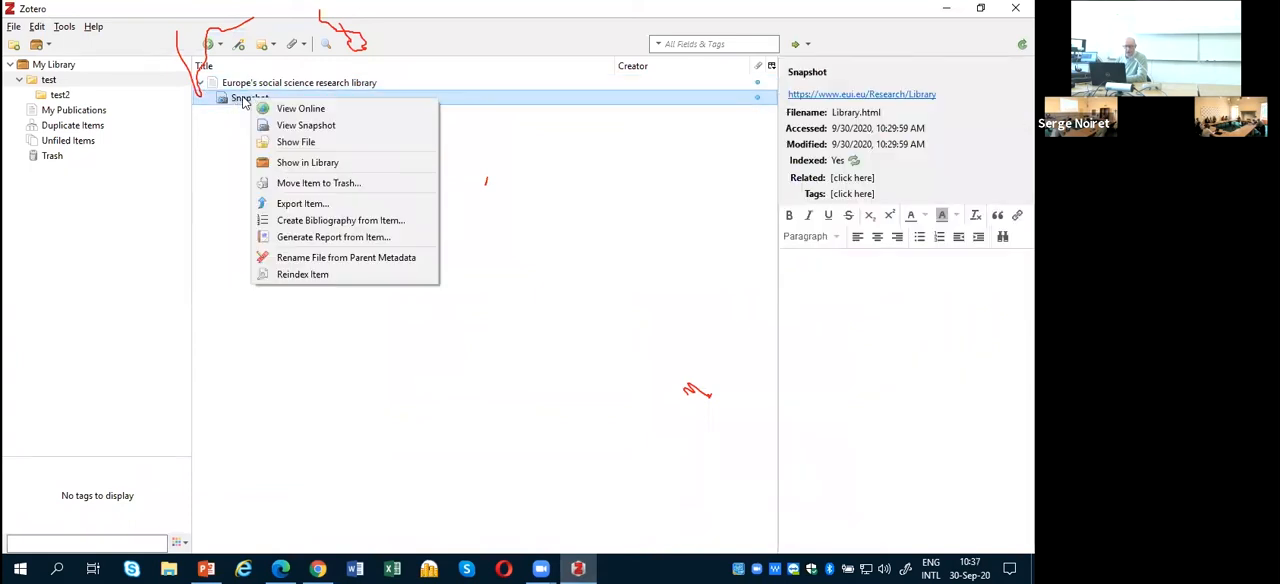
pyautogui.click(250, 97)
pyautogui.click(250, 86)
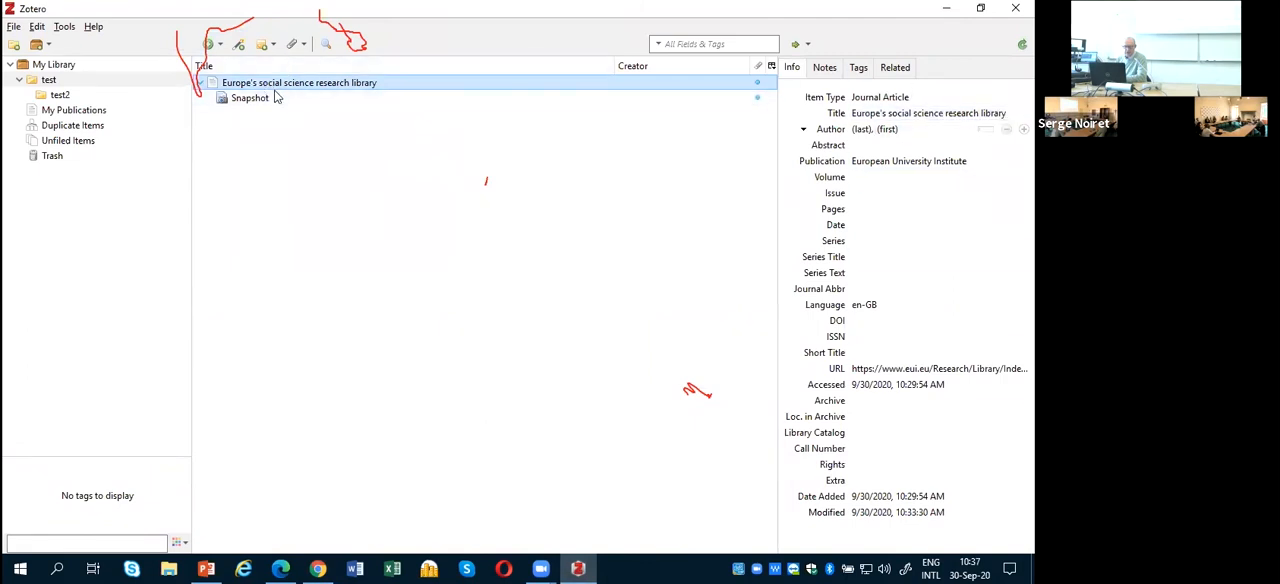
# Step: Try to create a bibliography from the snapshot alone
pyautogui.rightClick(255, 104)
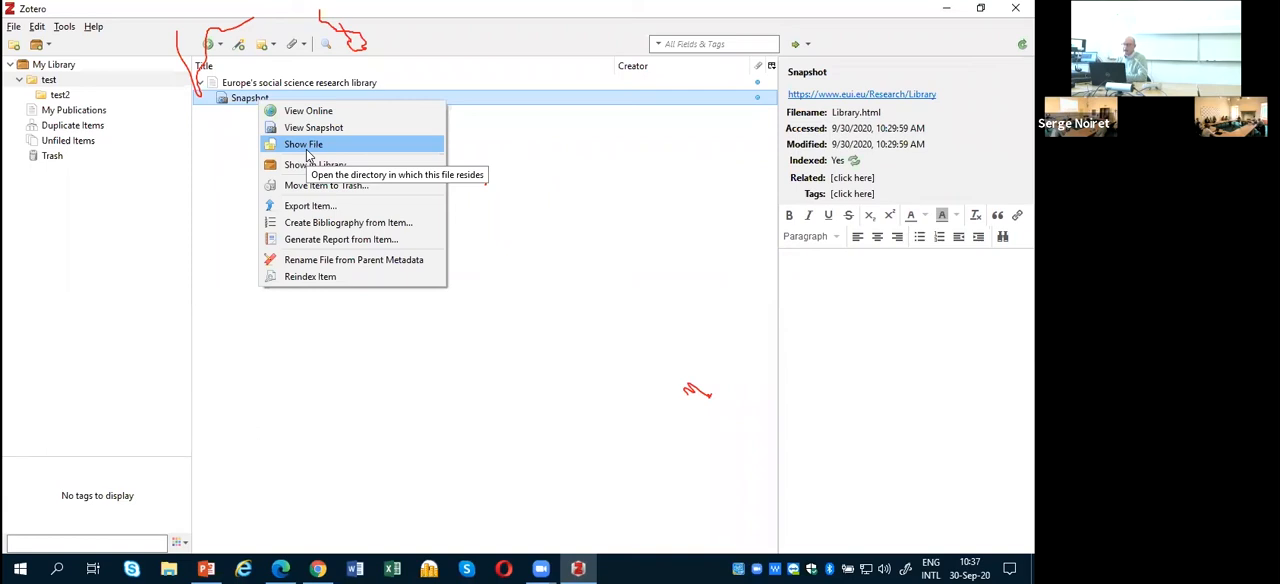
pyautogui.click(313, 223)
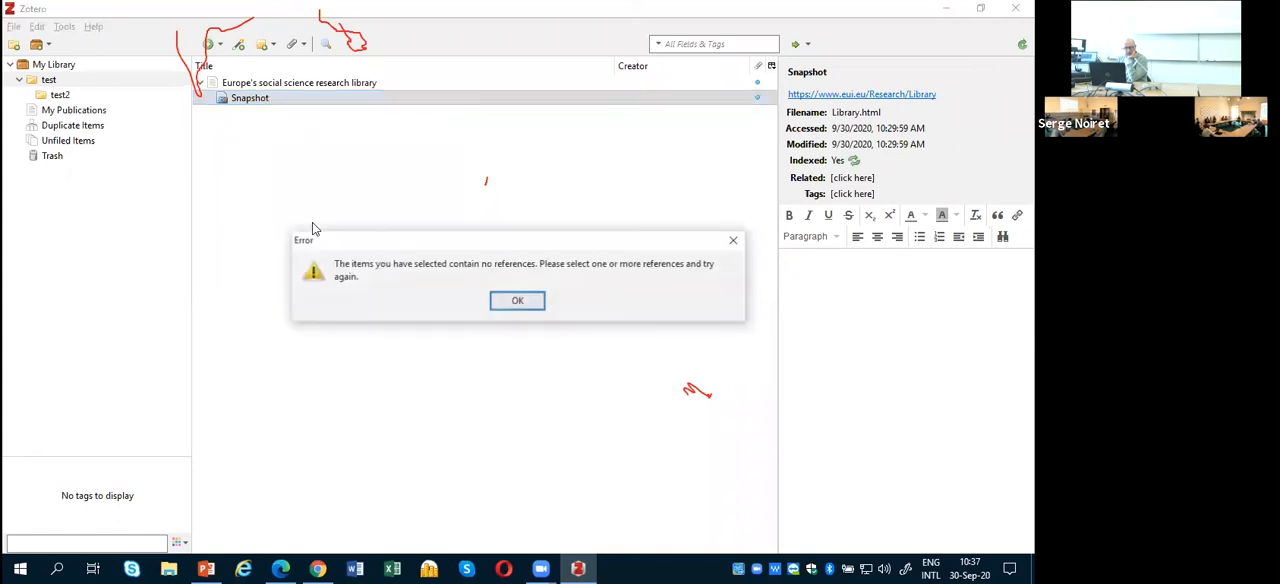
pyautogui.click(512, 303)
# Step: Set up an RTF bibliography from the saved page in Chicago Manual of Style 17th edition (note), and cancel saving the file
pyautogui.click(340, 84)
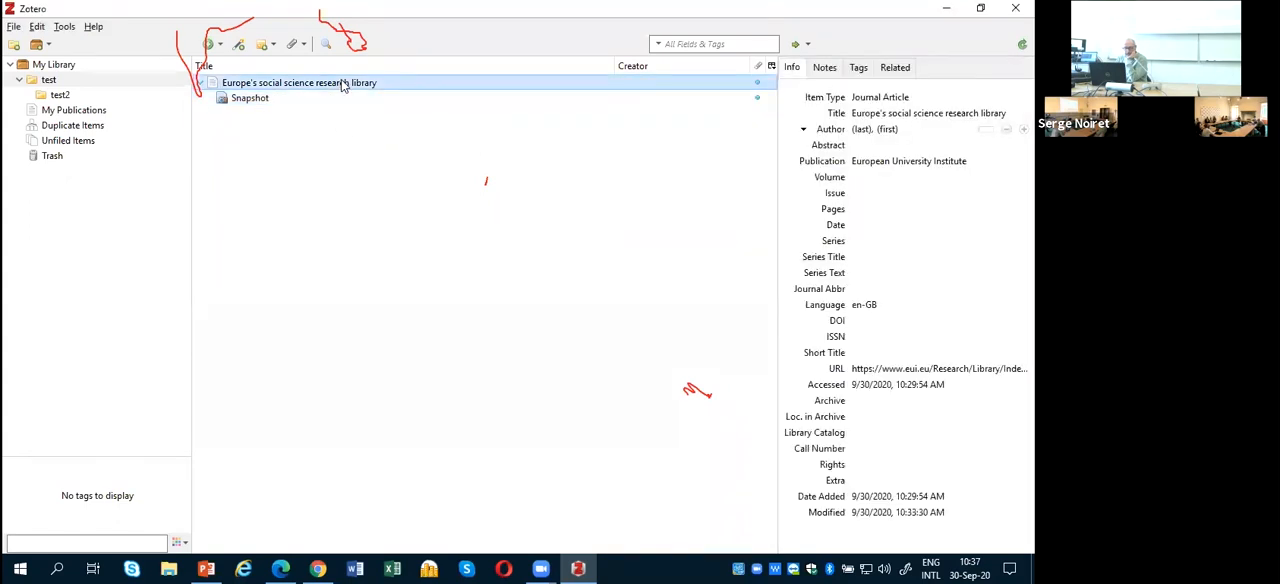
pyautogui.rightClick(341, 86)
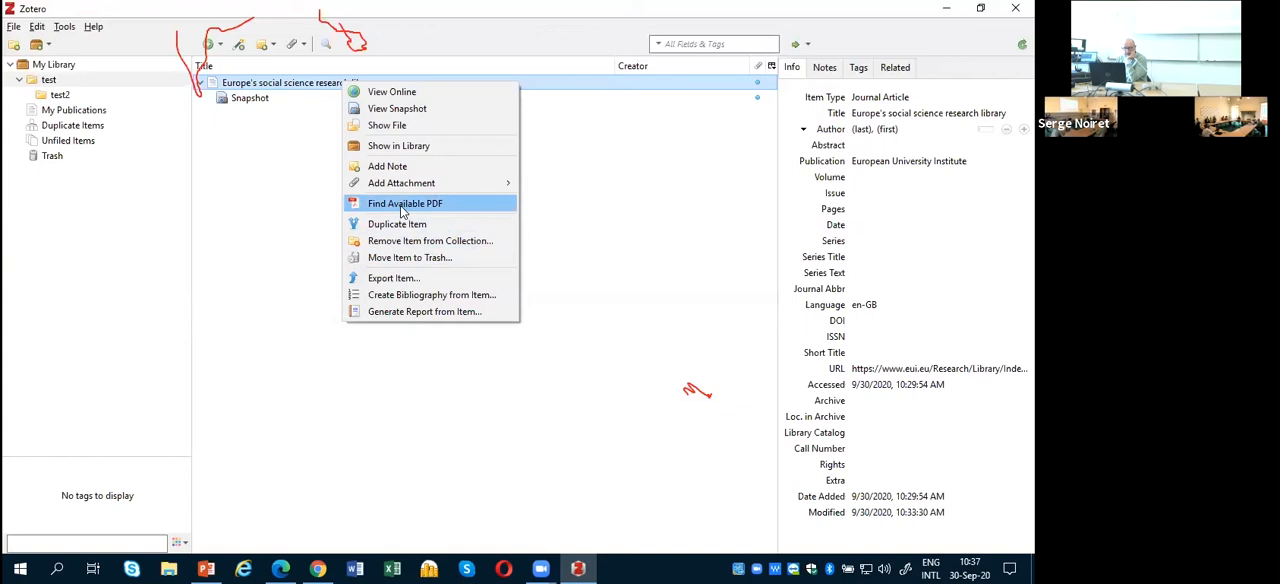
pyautogui.moveTo(400, 186)
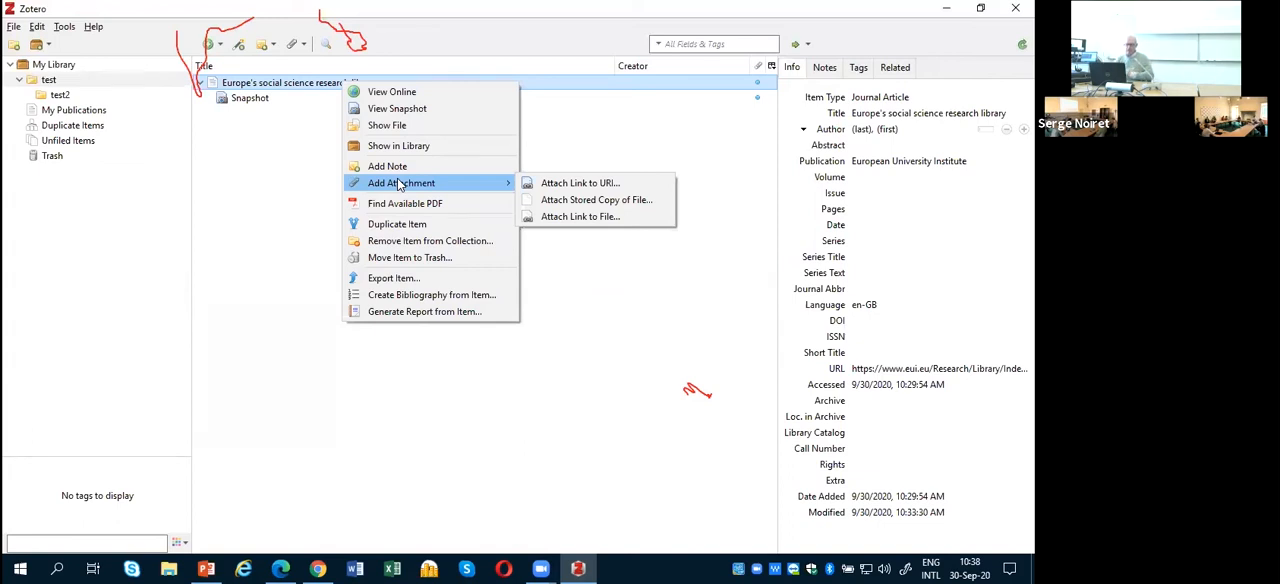
pyautogui.click(398, 298)
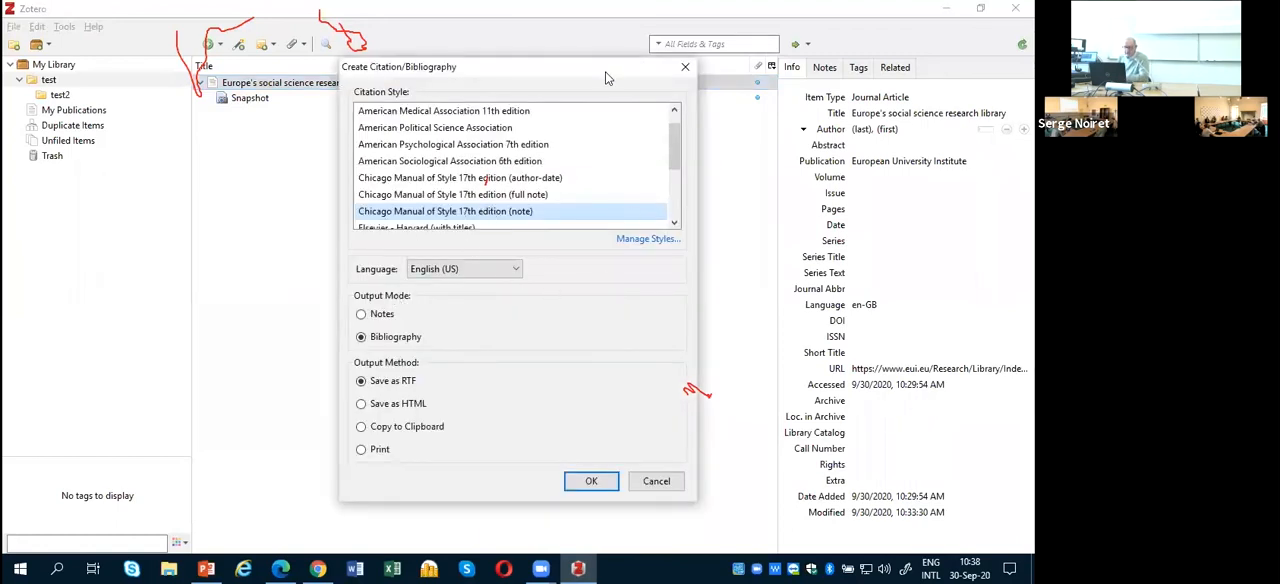
pyautogui.moveTo(610, 70); pyautogui.dragTo(742, 13)
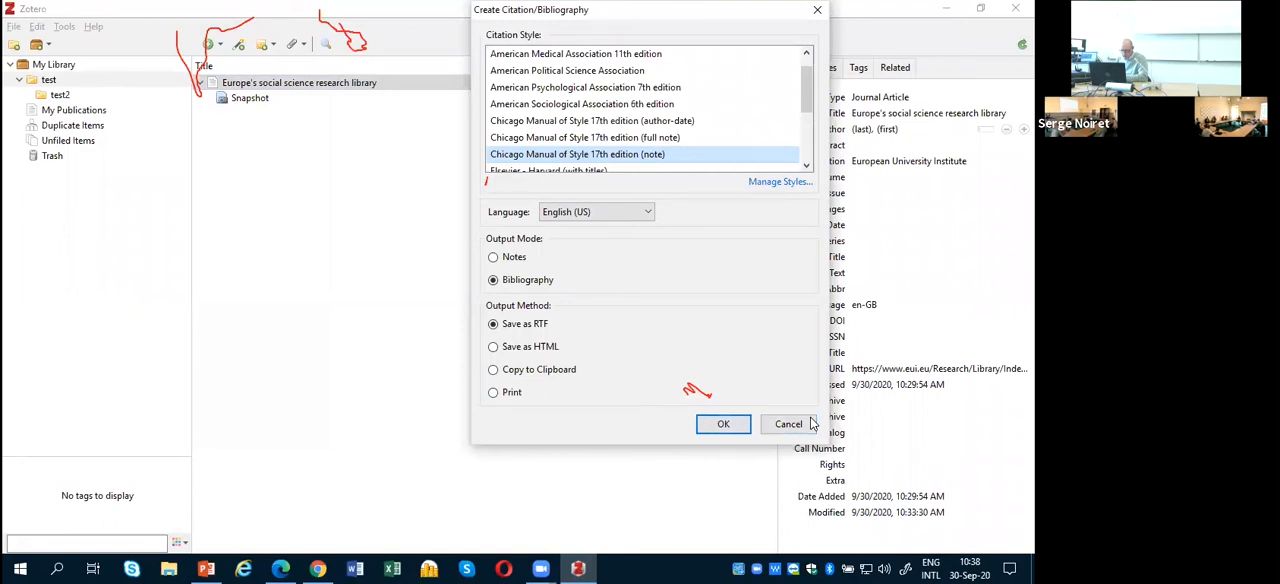
pyautogui.click(716, 423)
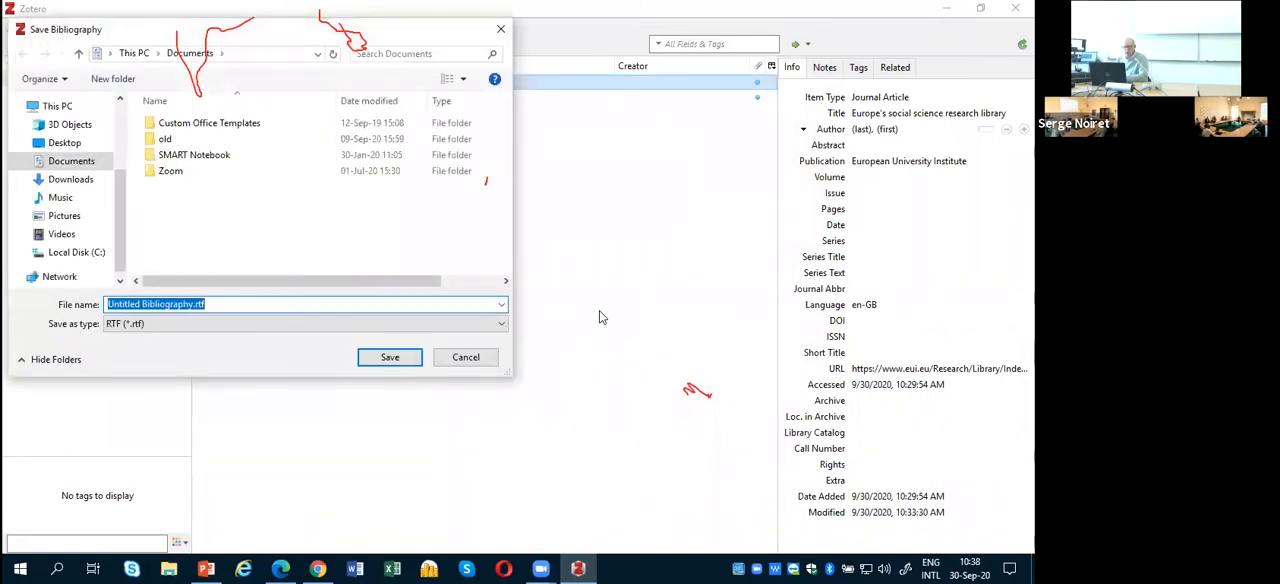
pyautogui.doubleClick(198, 304)
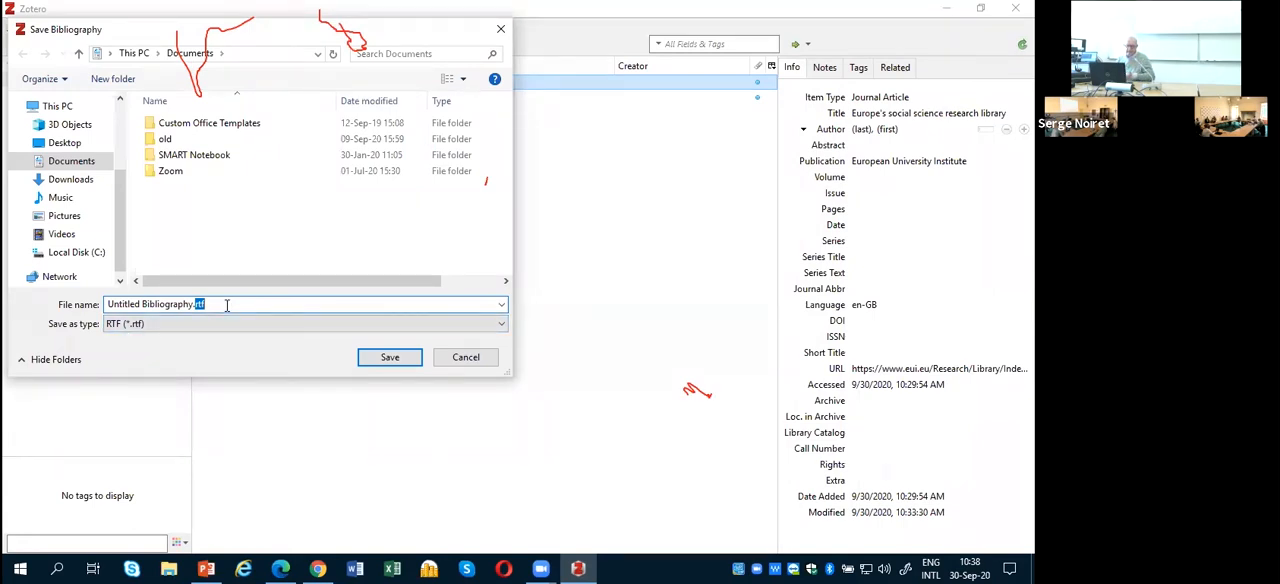
pyautogui.click(470, 362)
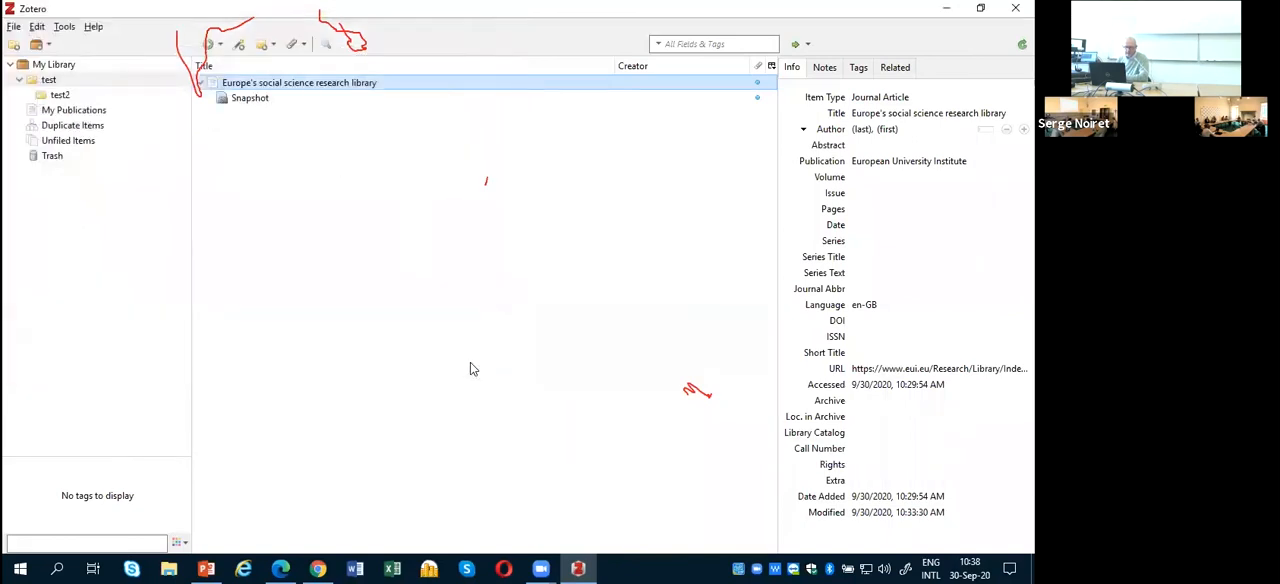
# Step: Generate a report from the saved page, review it and close it
pyautogui.rightClick(286, 86)
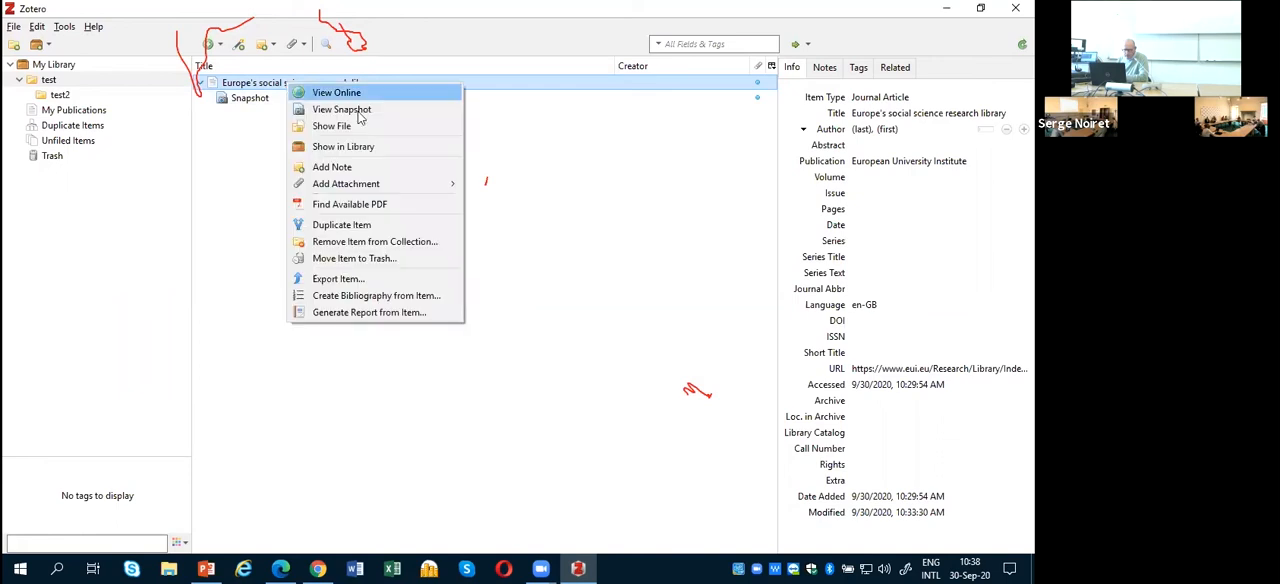
pyautogui.click(363, 313)
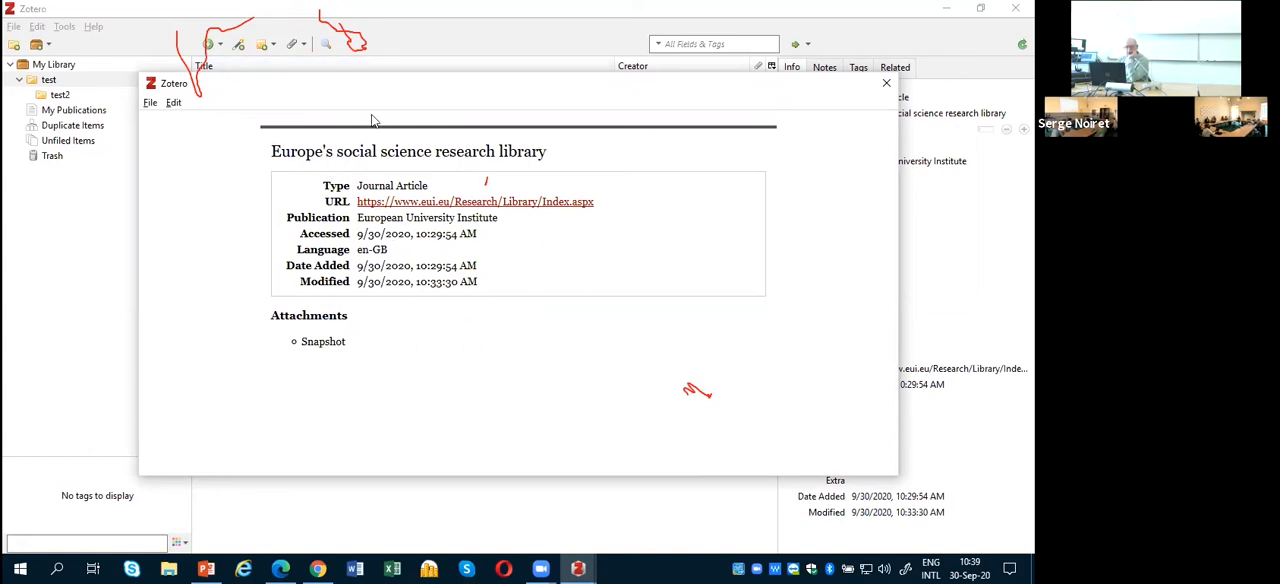
pyautogui.click(886, 86)
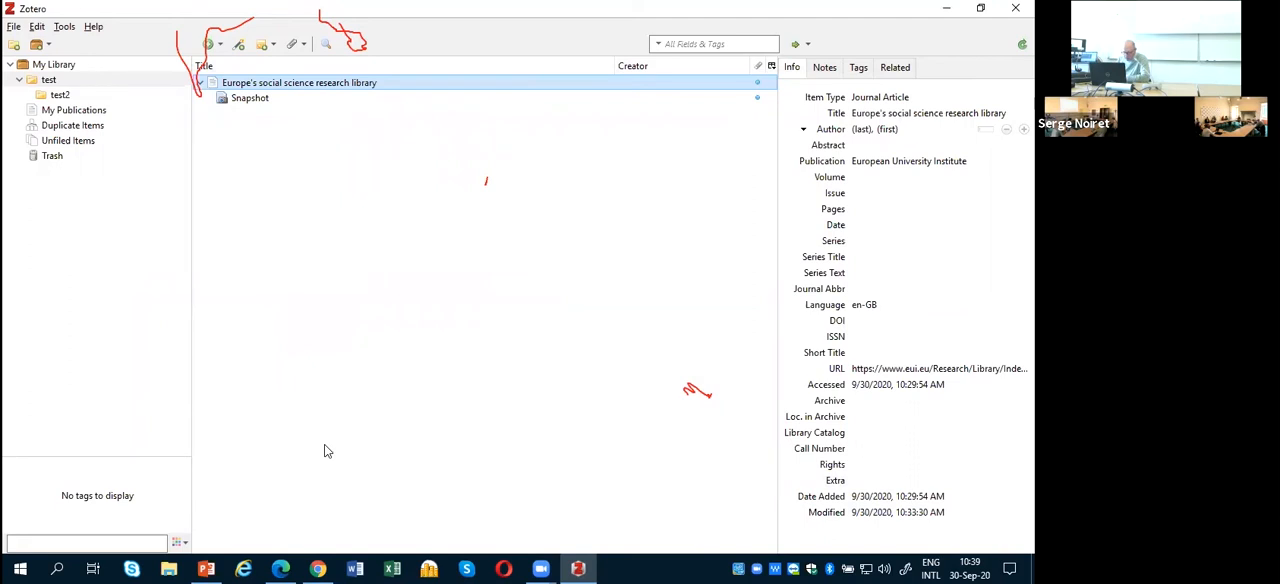
# Step: Switch to the PowerPoint presentation
pyautogui.click(576, 567)
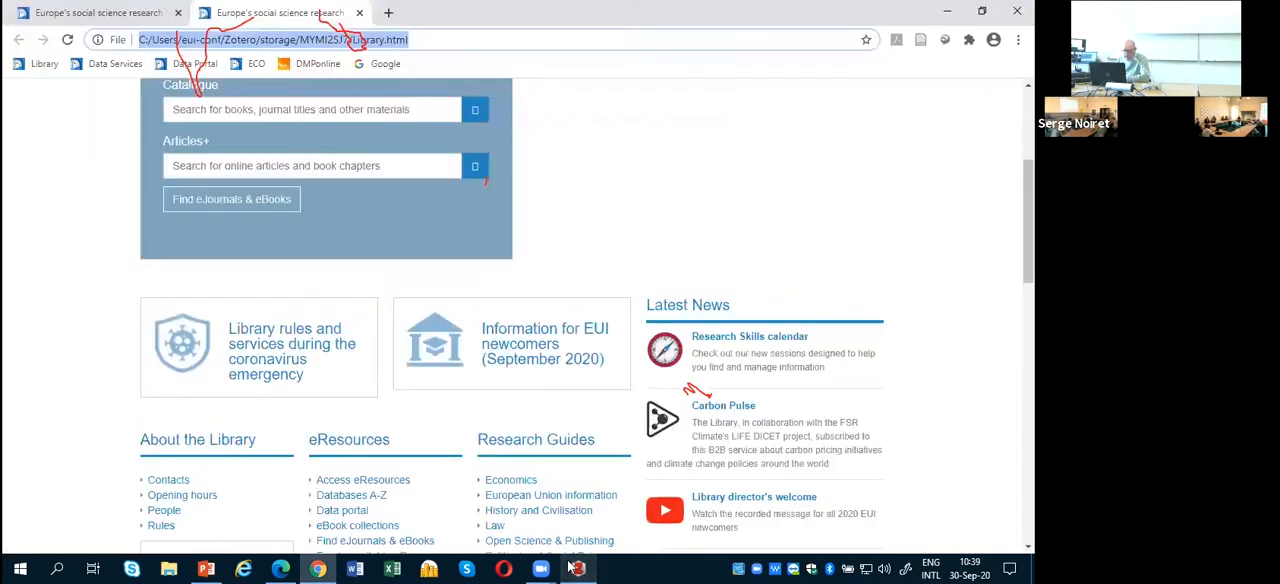
pyautogui.click(206, 567)
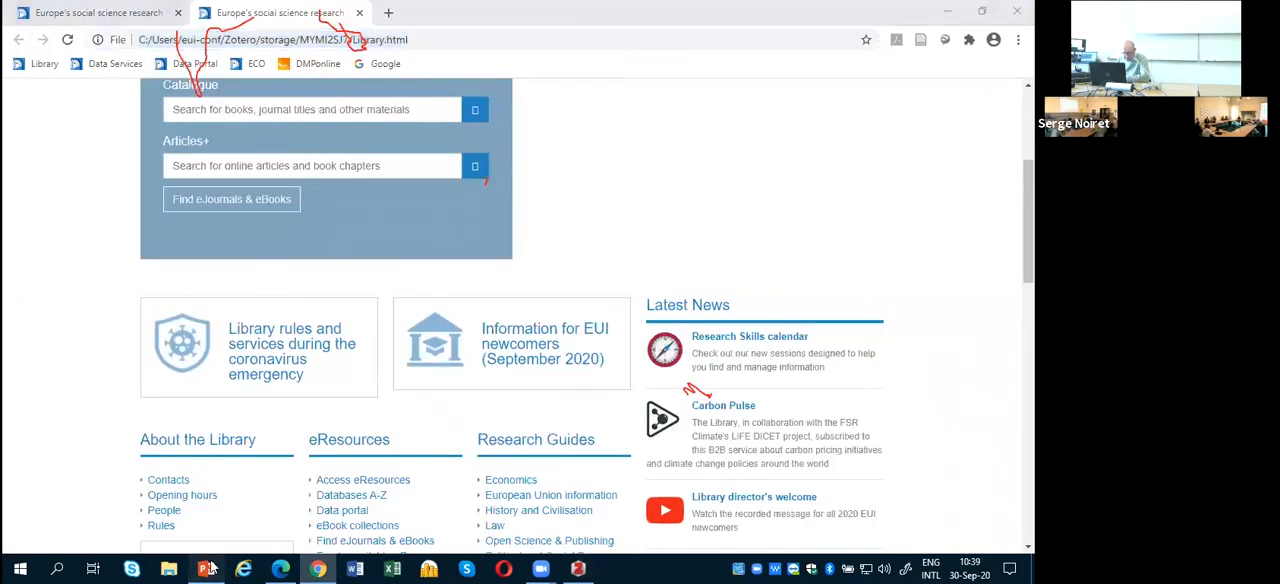